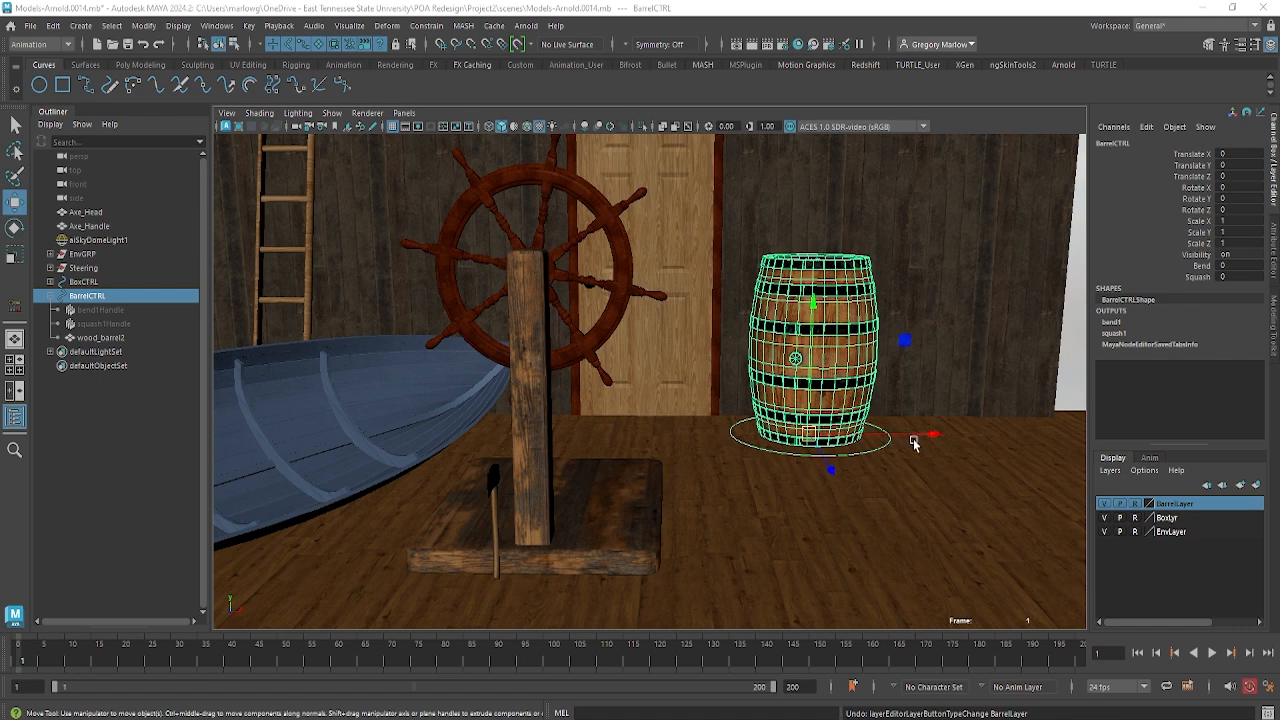
Test the barrel control's deformers by setting BarrelCTRL's Bend to 41 and Squash to -0.6
{"action": "left_click", "coordinate": [900, 489]}
{"action": "left_click", "coordinate": [876, 452]}
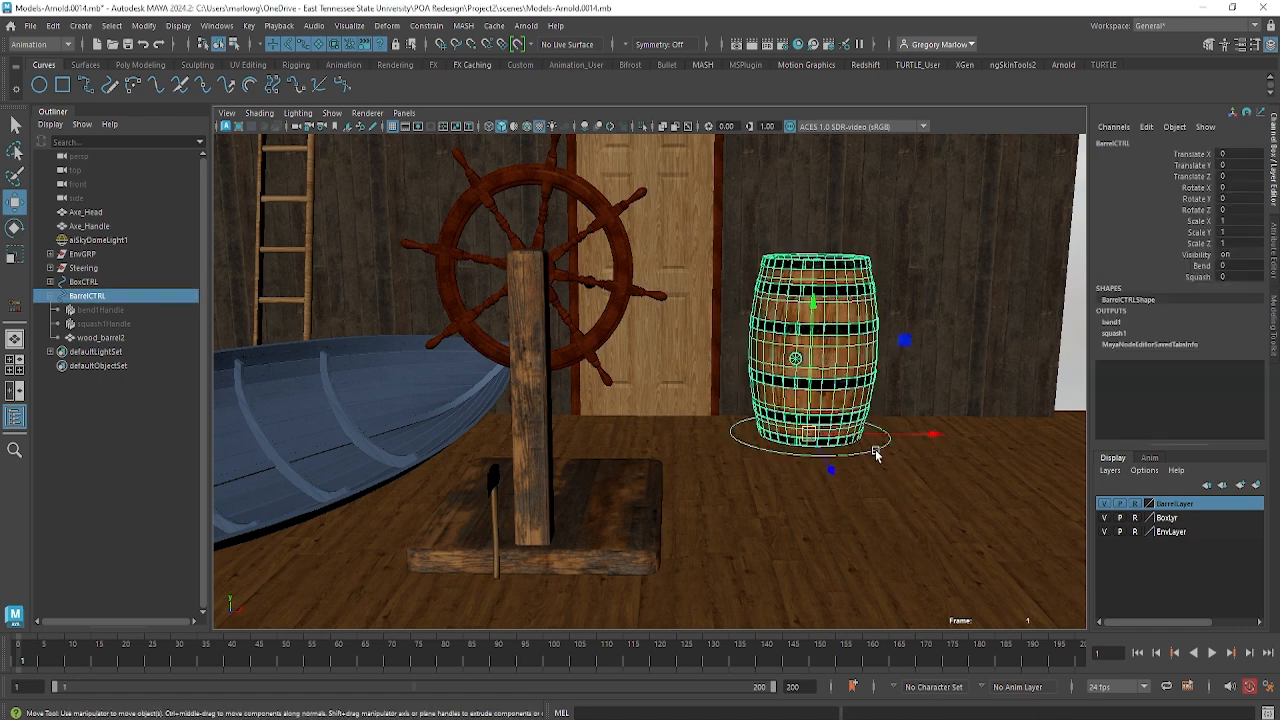
{"action": "left_click", "coordinate": [1202, 266]}
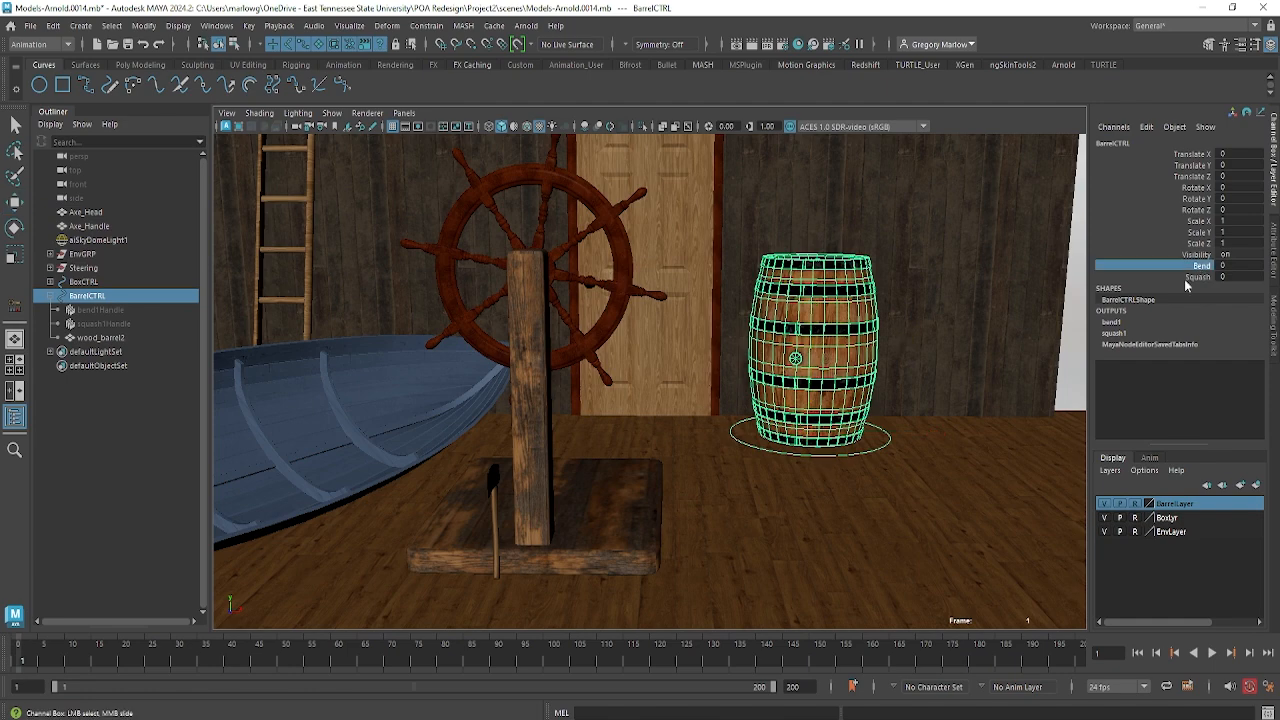
{"action": "middle_click_drag", "start_coordinate": [958, 358], "coordinate": [1231, 429]}
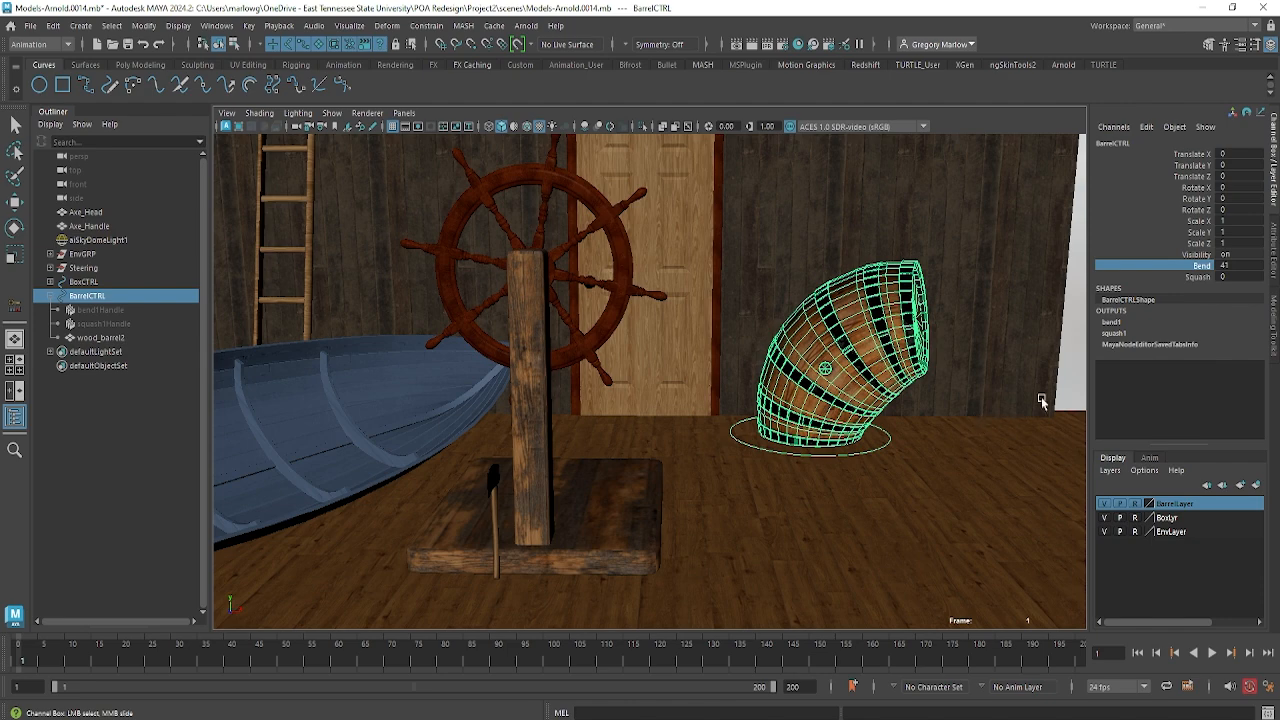
{"action": "left_click", "coordinate": [1197, 277]}
{"action": "middle_click_drag", "start_coordinate": [1034, 376], "coordinate": [1022, 376]}
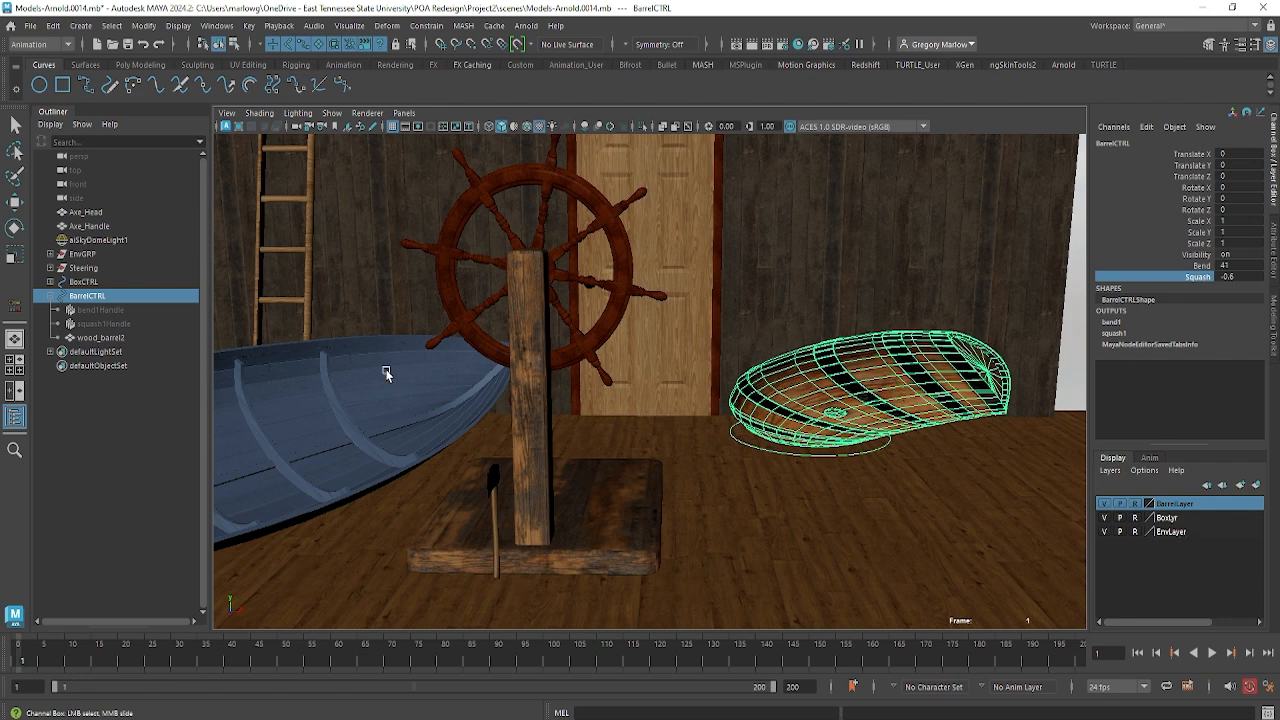
Select wood_barrel2 and switch BarrelLayer from reference to normal display so the mesh is selectable
{"action": "left_click", "coordinate": [101, 338]}
{"action": "key", "text": "w"}
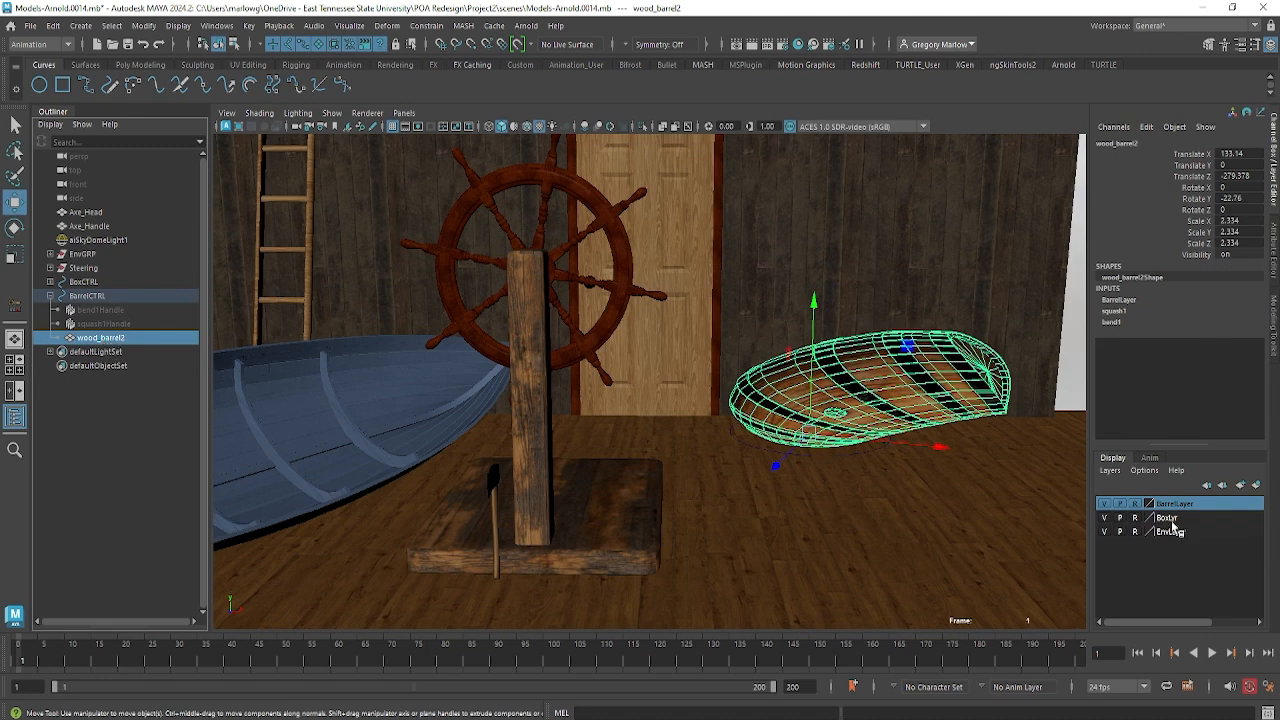
{"action": "left_click", "coordinate": [1135, 503]}
Open the list of all input operations for wood_barrel2 and swap the deformer order so bend1 sits above squash1
{"action": "right_click", "coordinate": [899, 397]}
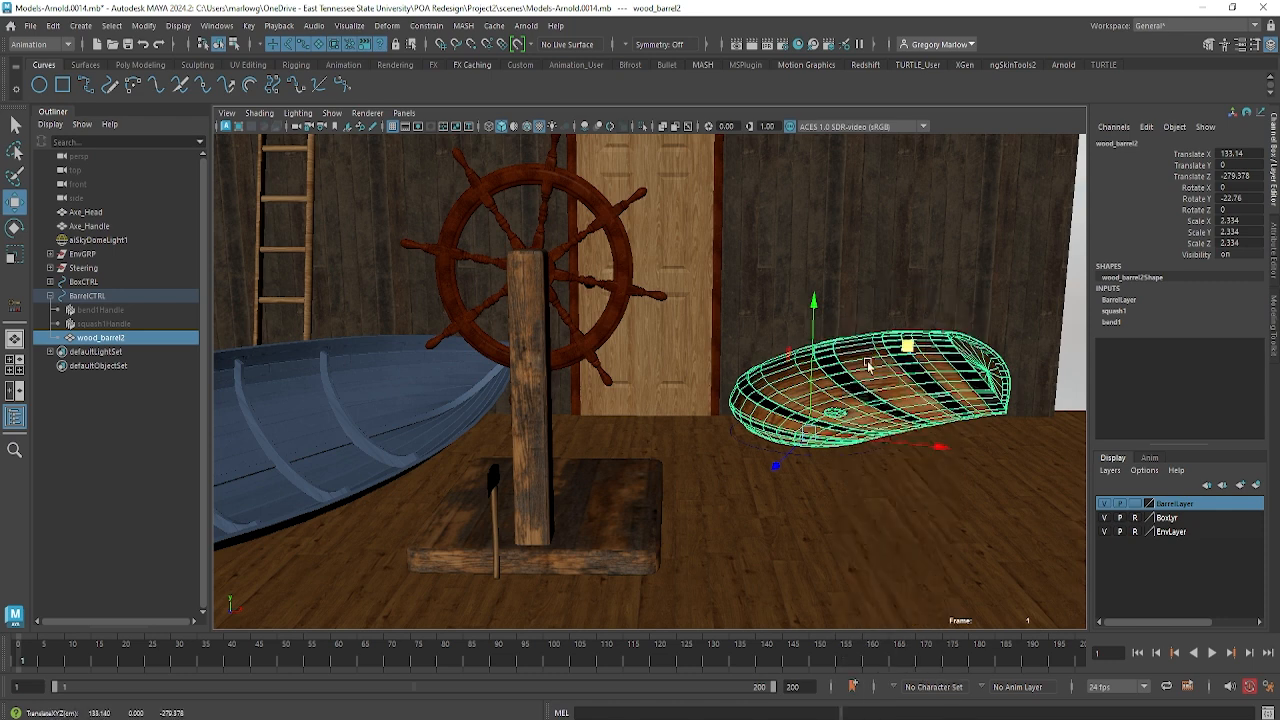
{"action": "right_click", "coordinate": [868, 330]}
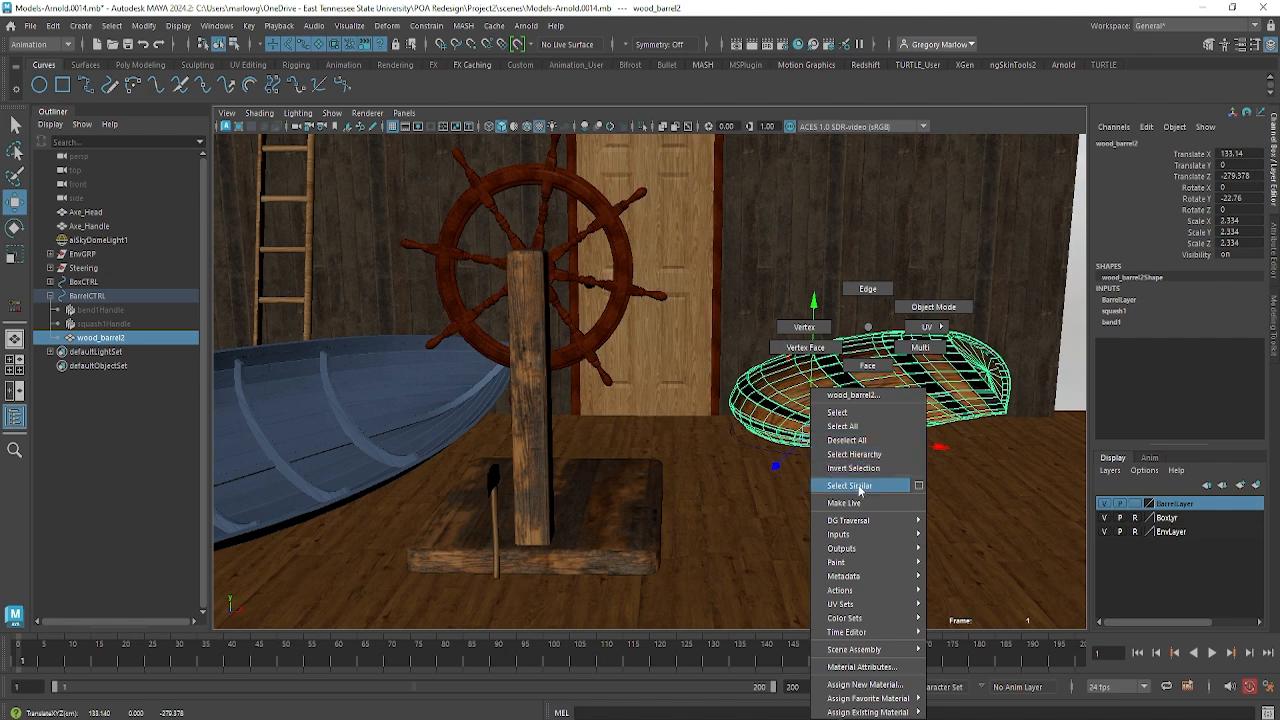
{"action": "mouse_move", "coordinate": [857, 550]}
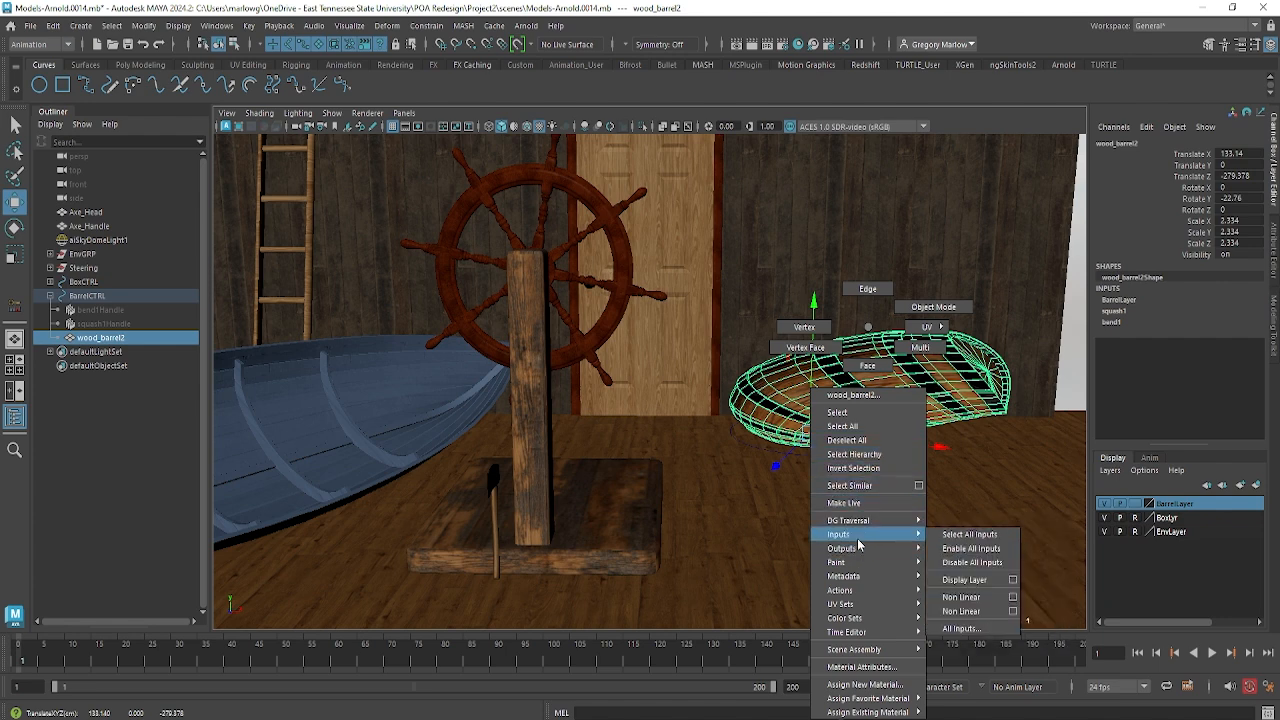
{"action": "left_click", "coordinate": [976, 633]}
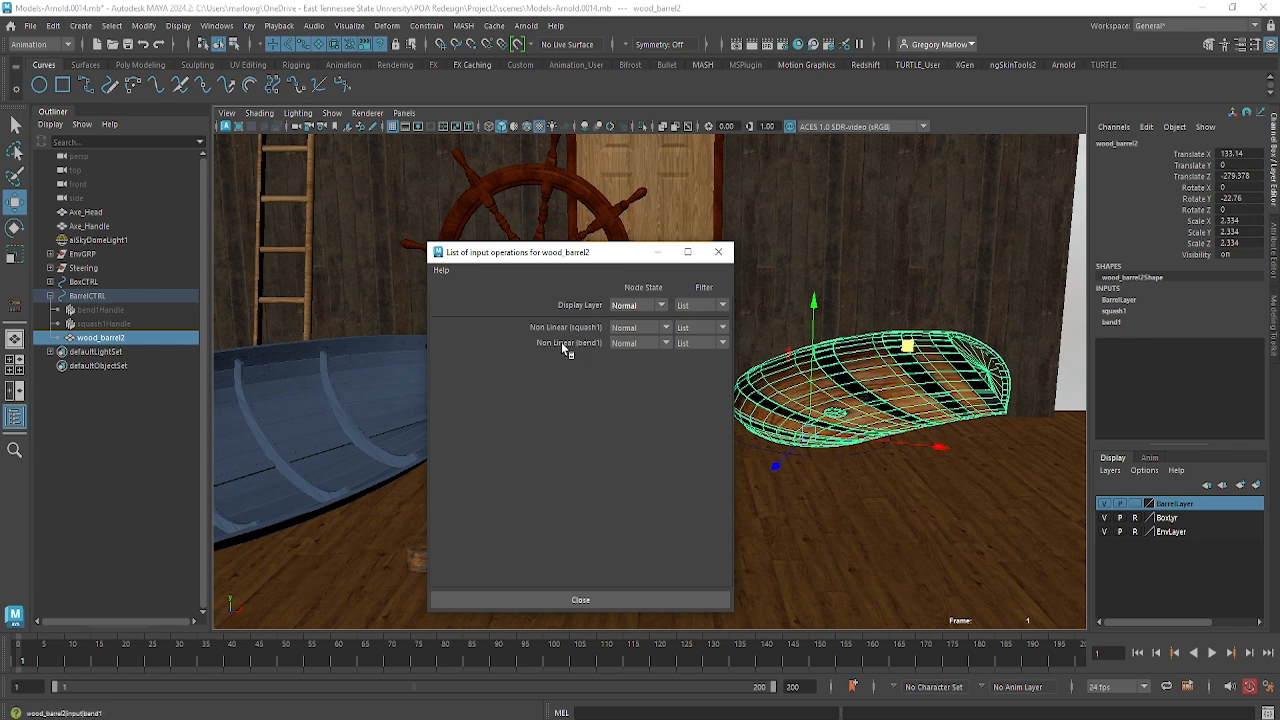
{"action": "mouse_move", "coordinate": [561, 343]}
{"action": "middle_mouse_down"}
{"action": "mouse_move", "coordinate": [561, 320]}
{"action": "mouse_move", "coordinate": [565, 347]}
{"action": "mouse_move", "coordinate": [566, 333]}
{"action": "middle_mouse_up"}
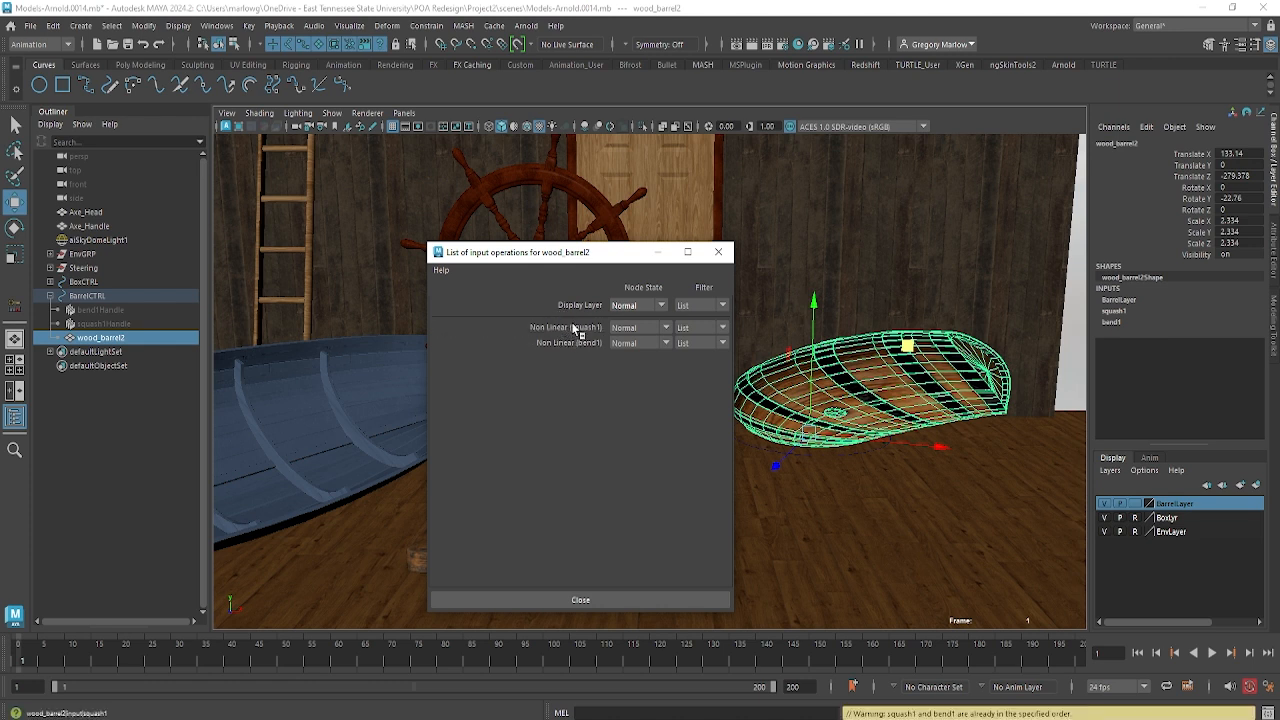
{"action": "middle_click_drag", "start_coordinate": [561, 327], "coordinate": [566, 342]}
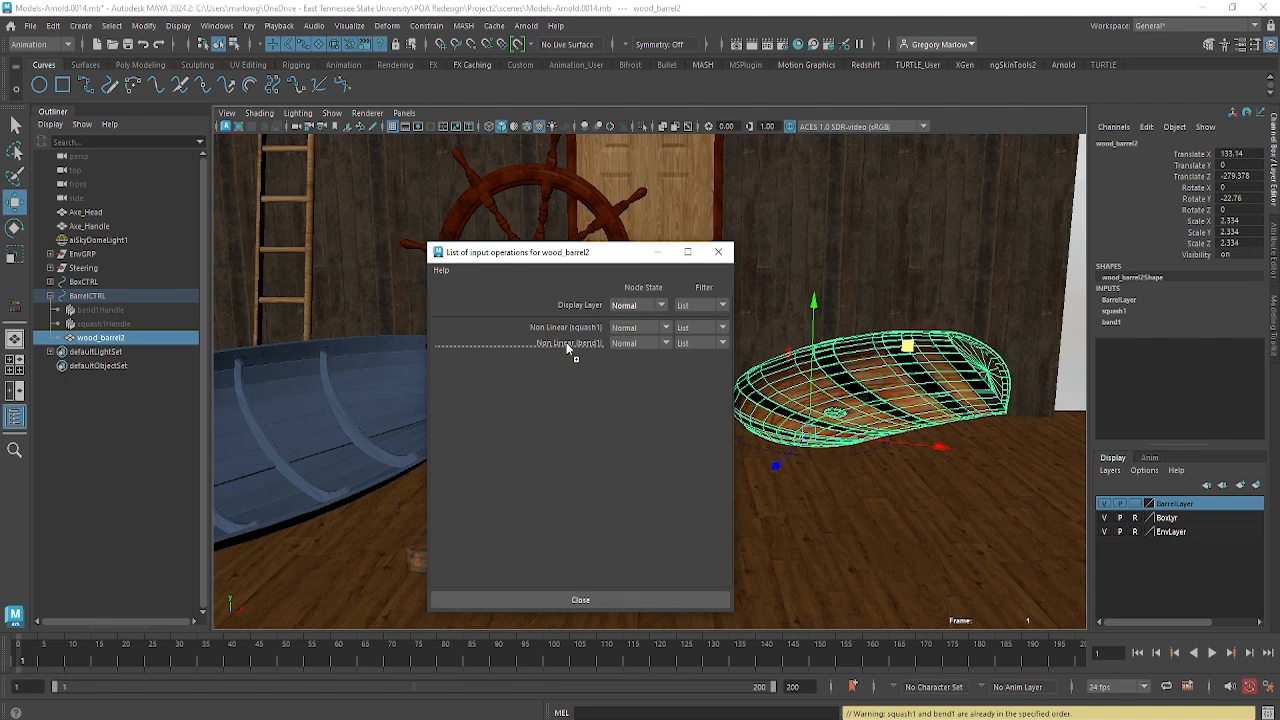
{"action": "middle_click_drag", "start_coordinate": [566, 342], "coordinate": [569, 344]}
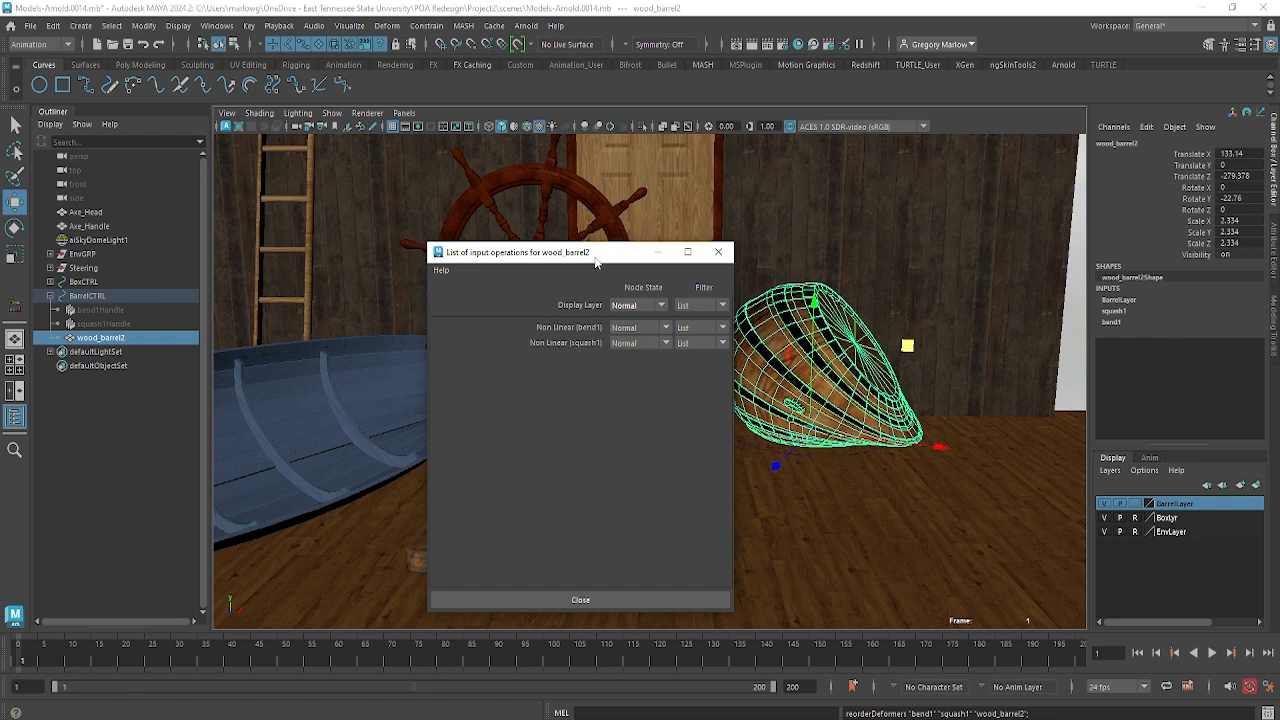
Test the reordered deformers by setting BarrelCTRL's Bend to 35.2 and Squash to 0.9
{"action": "left_click_drag", "start_coordinate": [595, 258], "coordinate": [311, 208]}
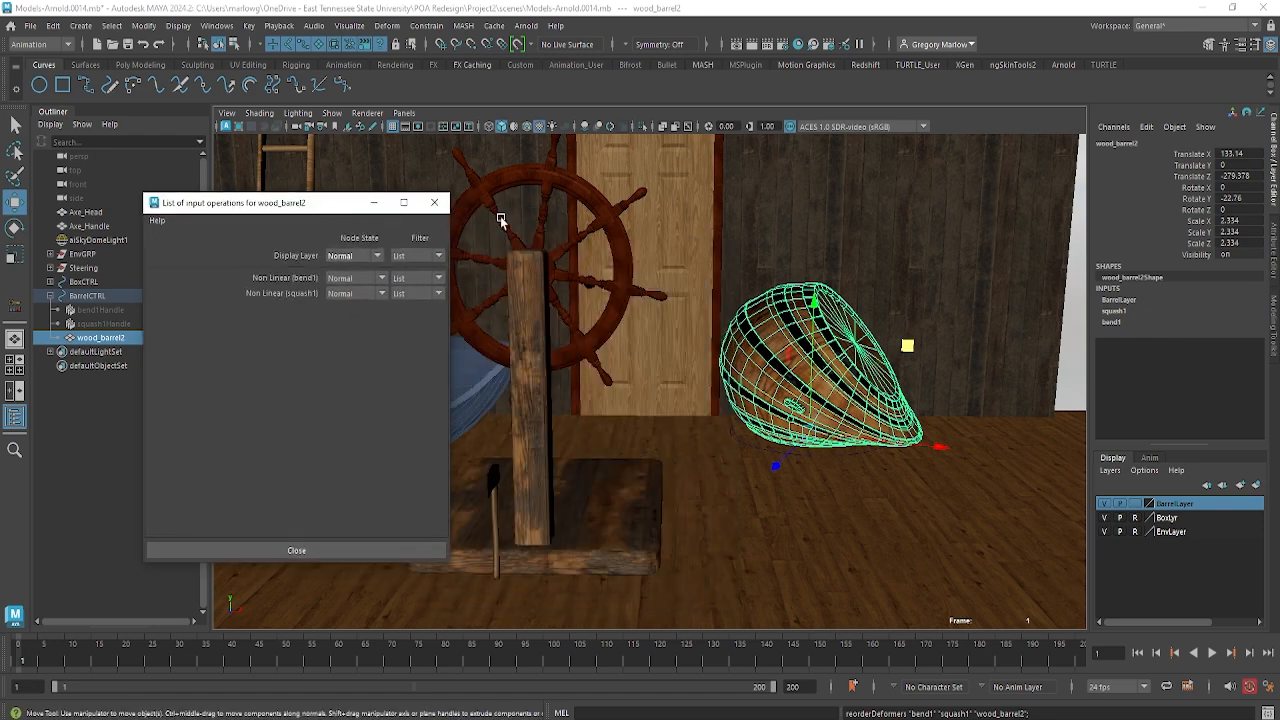
{"action": "left_click", "coordinate": [822, 456]}
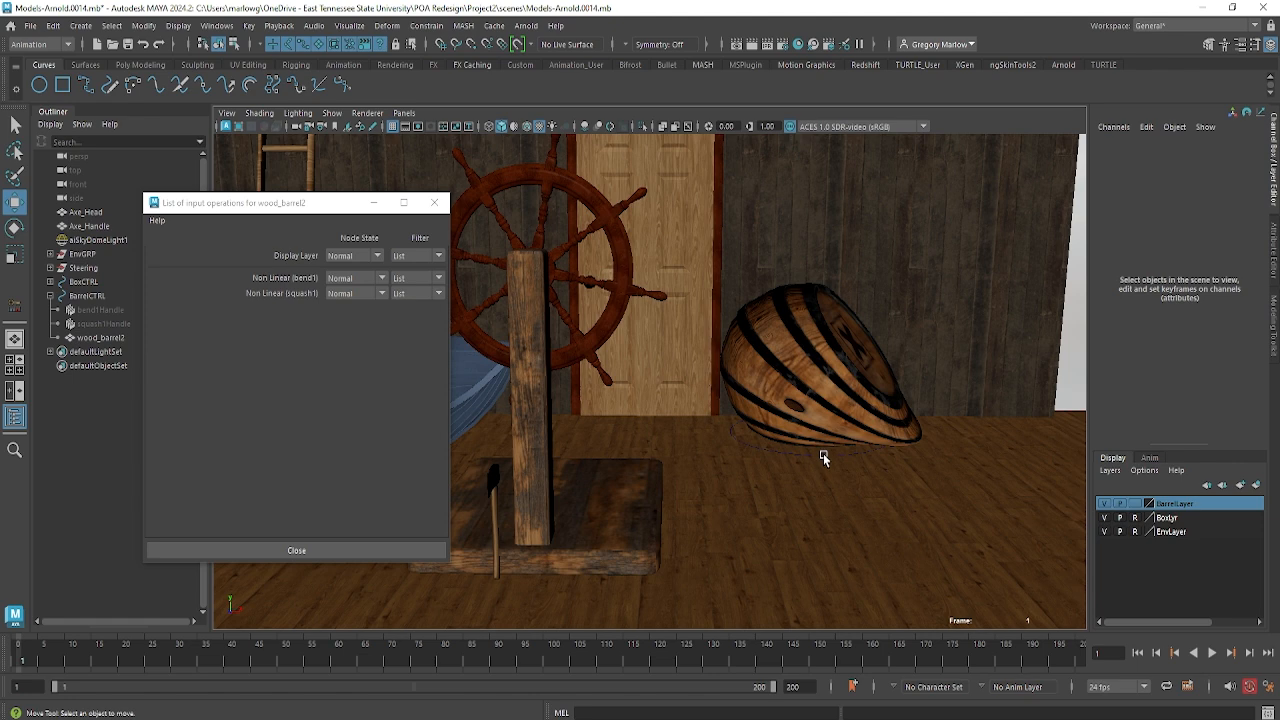
{"action": "left_click", "coordinate": [823, 453]}
{"action": "left_click", "coordinate": [1200, 266]}
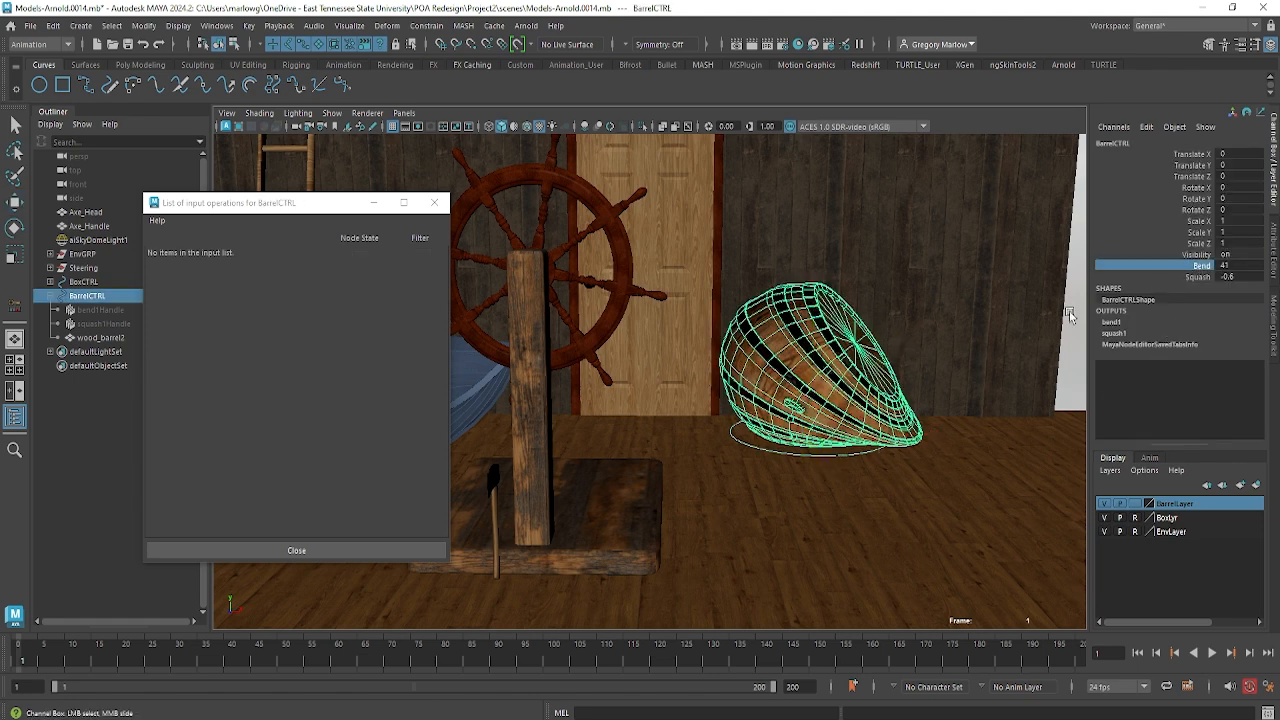
{"action": "middle_click_drag", "start_coordinate": [1069, 311], "coordinate": [1123, 297]}
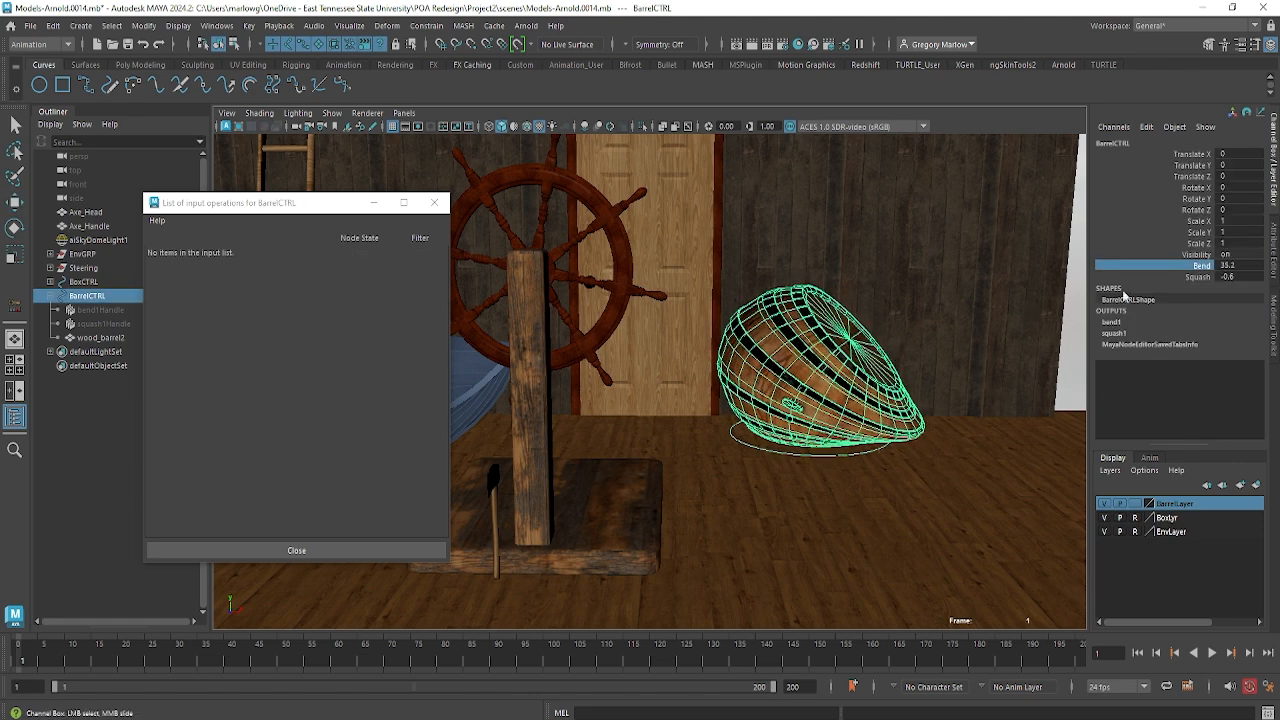
{"action": "left_click", "coordinate": [1203, 278]}
{"action": "mouse_move", "coordinate": [921, 373]}
{"action": "middle_mouse_down"}
{"action": "mouse_move", "coordinate": [944, 372]}
{"action": "mouse_move", "coordinate": [932, 369]}
{"action": "middle_mouse_up"}
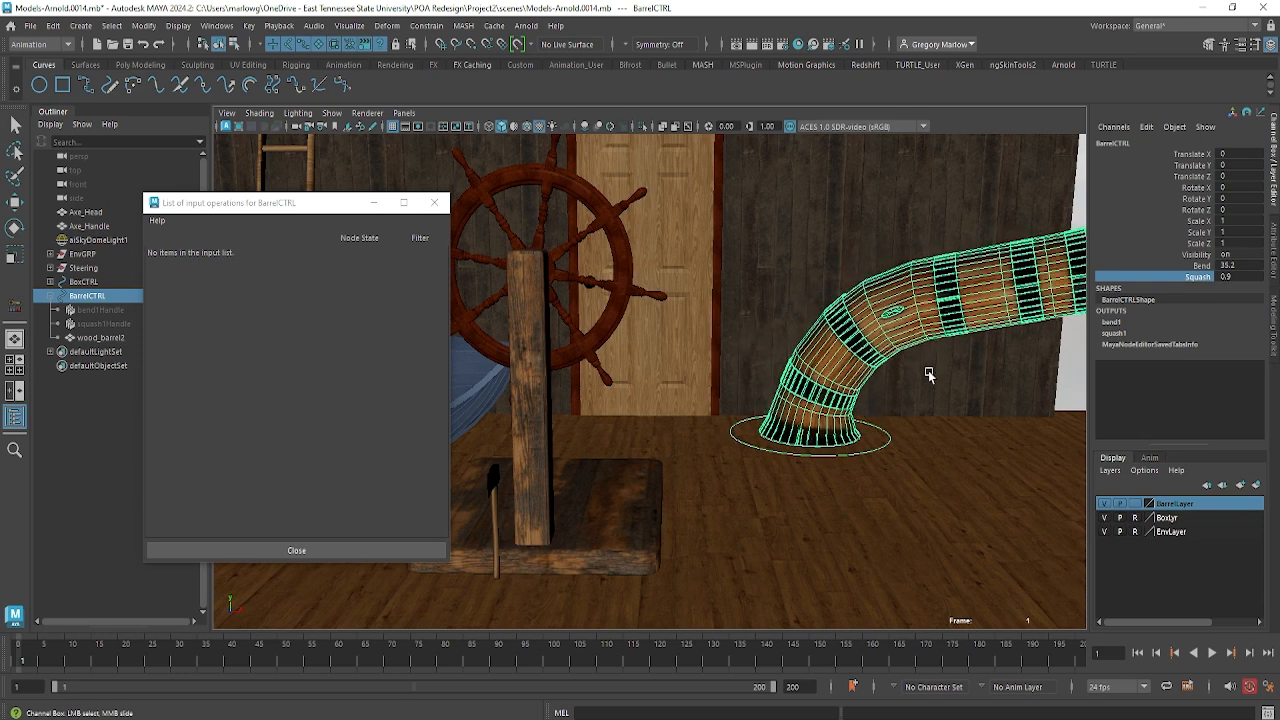
Close the input operations list and reset BarrelCTRL's Bend and Squash to 0
{"action": "left_click", "coordinate": [434, 202]}
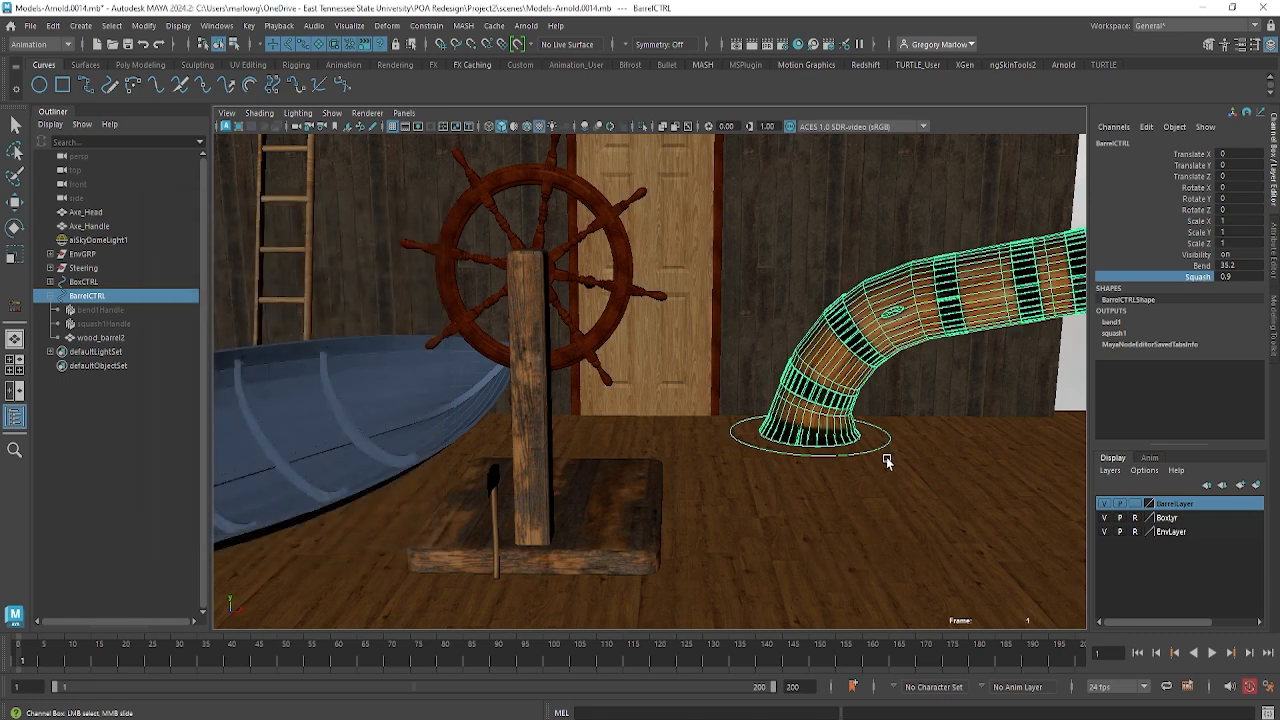
{"action": "left_click_drag", "start_coordinate": [1239, 265], "coordinate": [1239, 277]}
{"action": "type", "text": "0"}
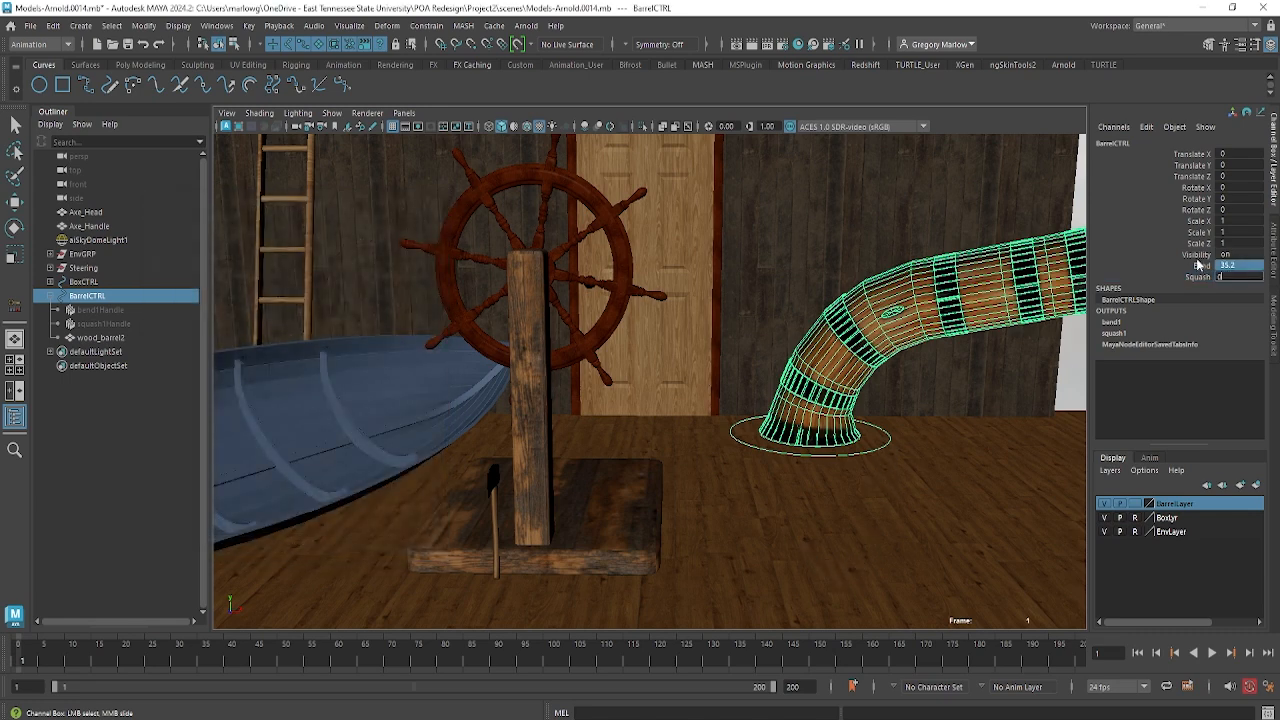
{"action": "key", "text": "Return"}
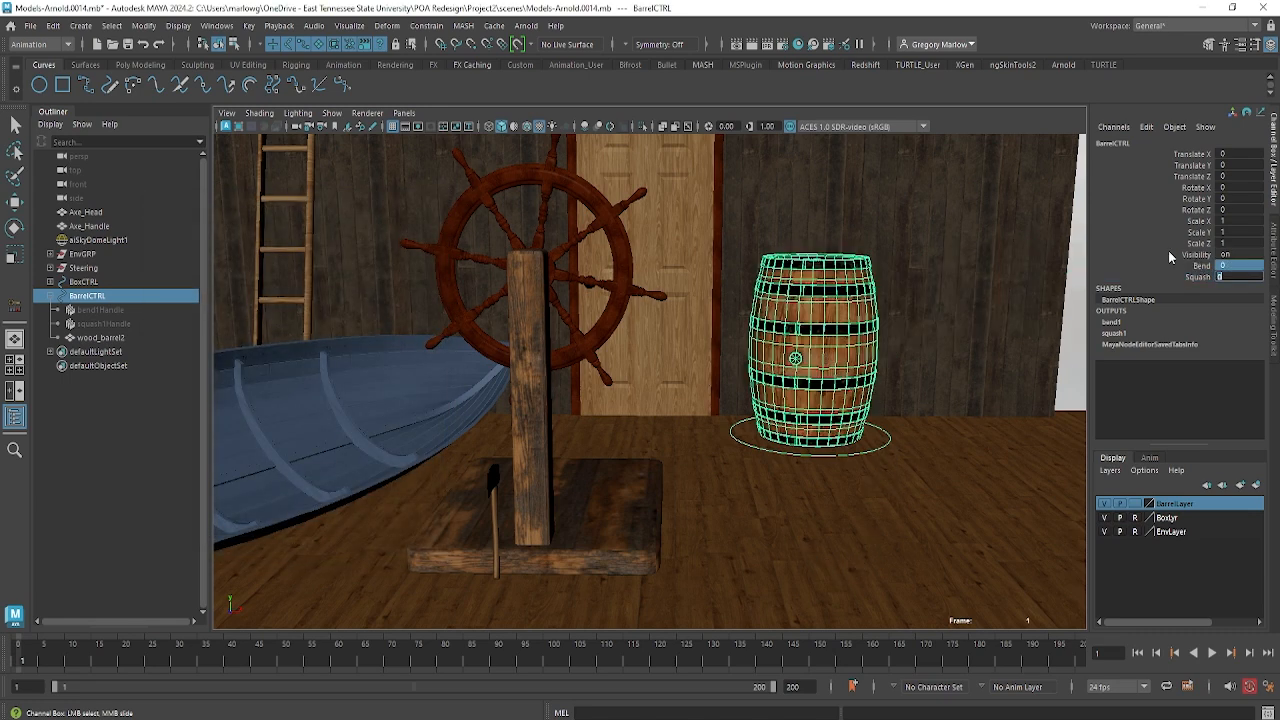
Return BarrelLayer to reference display and select the barrel's control curve in the viewport
{"action": "left_click", "coordinate": [1135, 504]}
{"action": "left_click", "coordinate": [1135, 504]}
{"action": "key", "text": "w"}
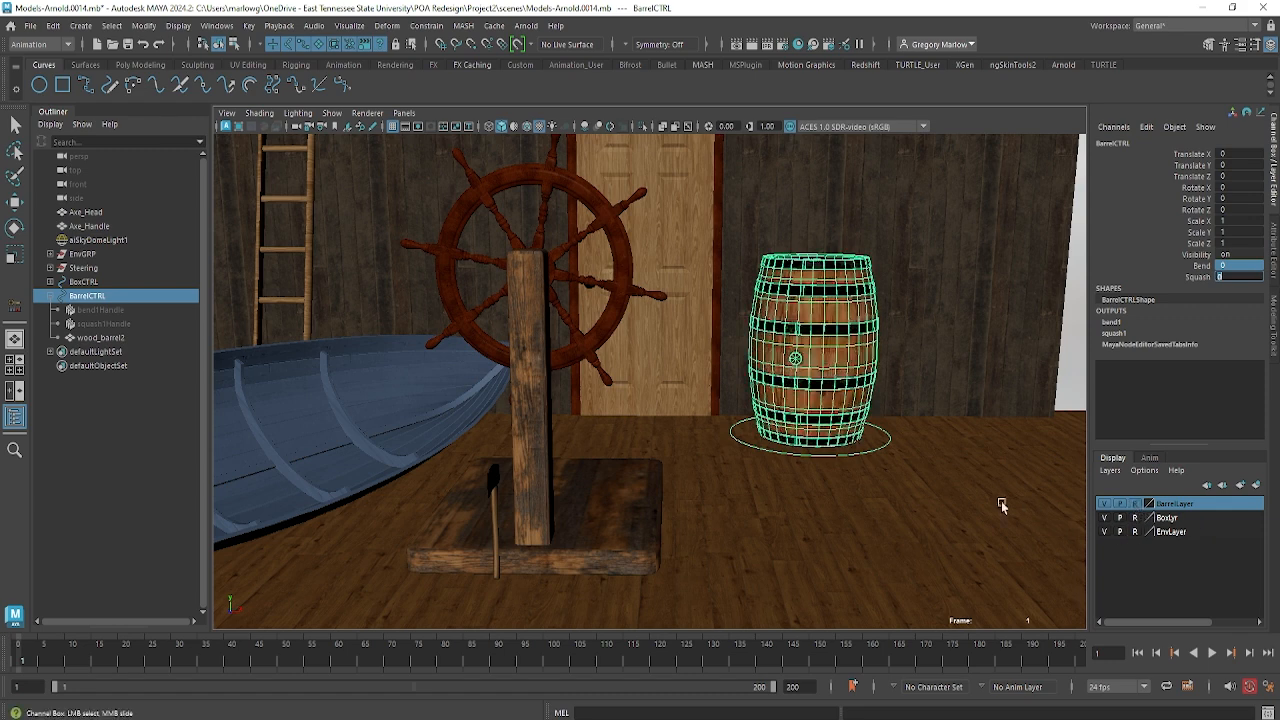
{"action": "left_click", "coordinate": [1001, 501]}
{"action": "left_click_drag", "start_coordinate": [688, 432], "coordinate": [866, 490]}
{"action": "left_click", "coordinate": [915, 518]}
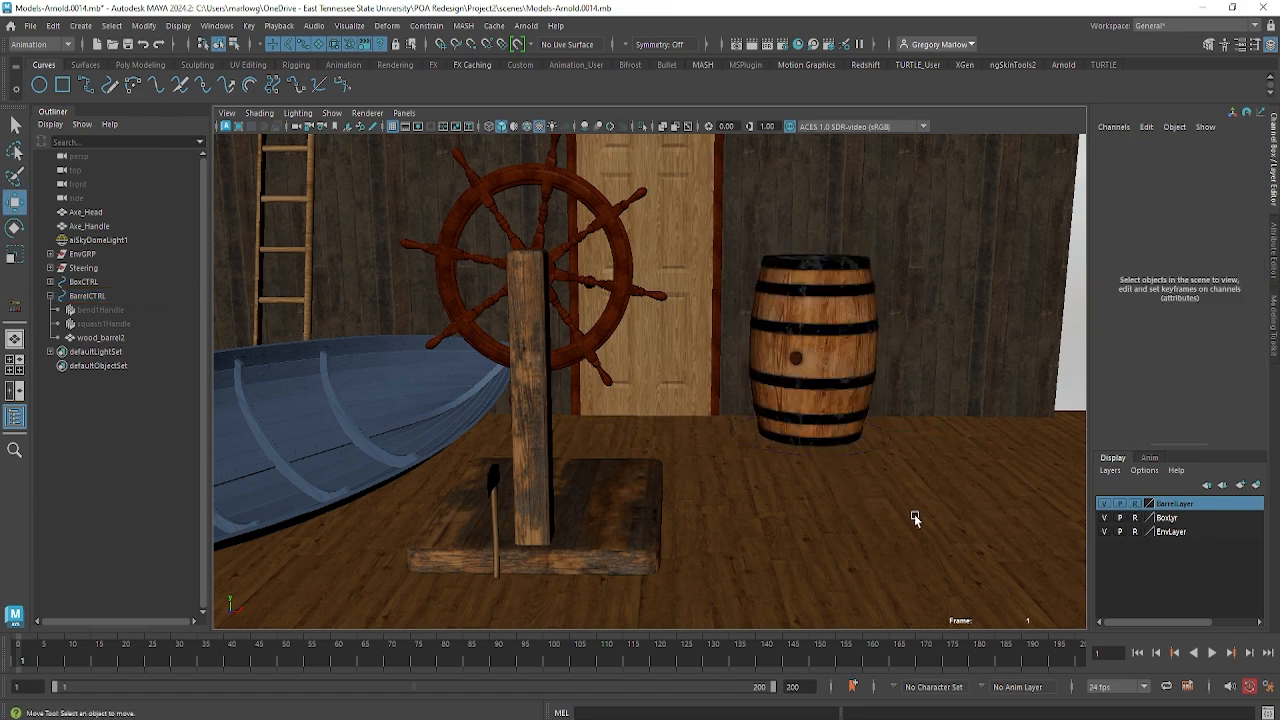
{"action": "left_click_drag", "start_coordinate": [721, 427], "coordinate": [806, 474]}
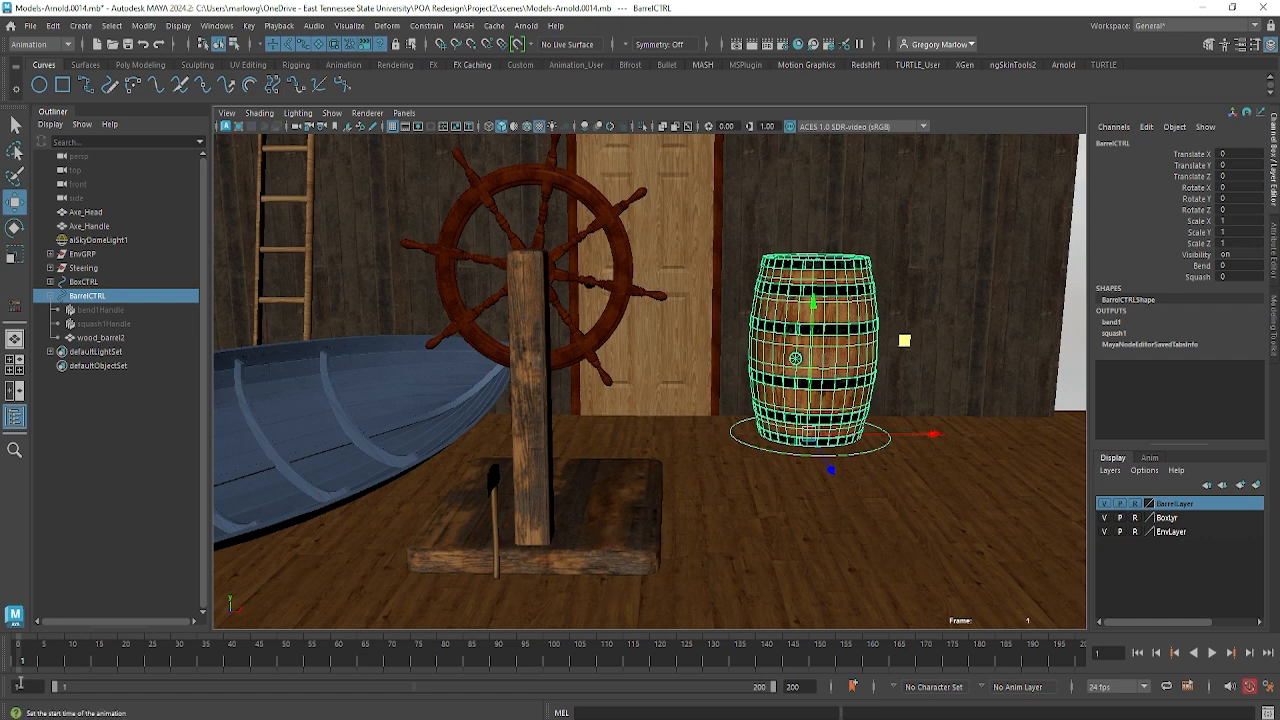
Set BarrelCTRL's Bend to -17.6 and Squash to 0.4, and key all its channels at frame 1
{"action": "left_click", "coordinate": [1201, 265]}
{"action": "middle_click_drag", "start_coordinate": [982, 445], "coordinate": [862, 444]}
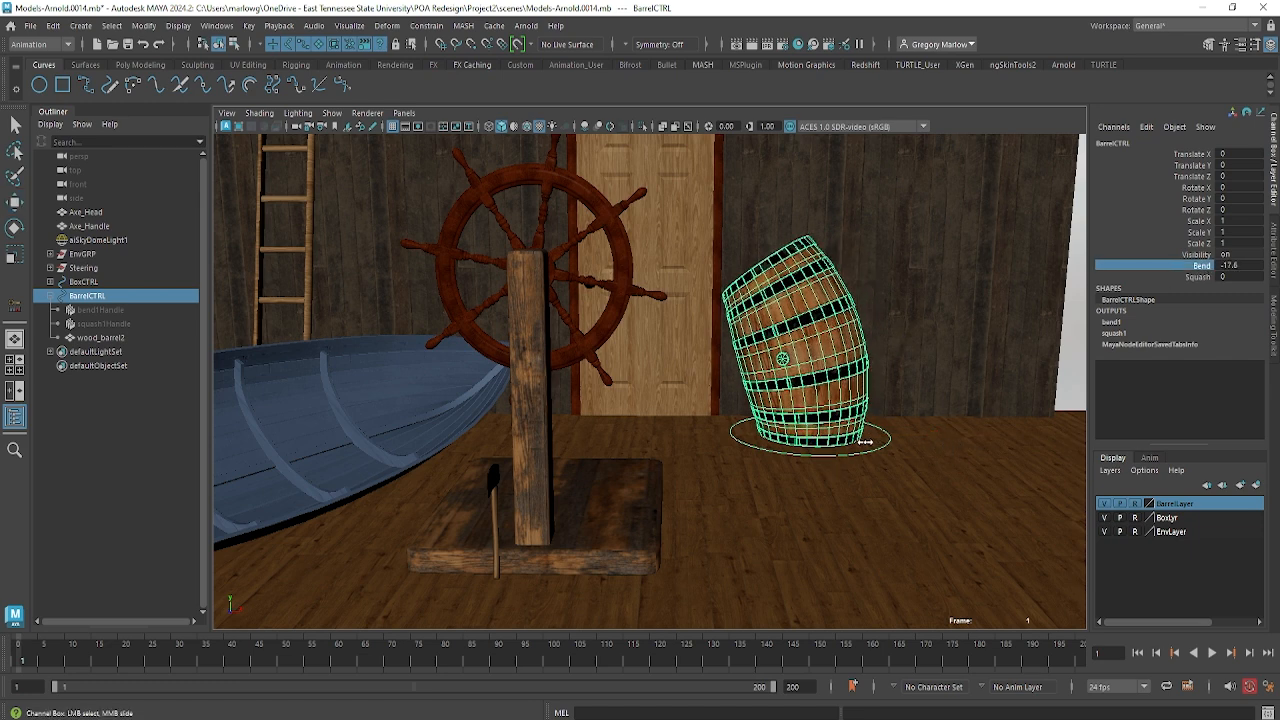
{"action": "left_click", "coordinate": [1200, 277]}
{"action": "middle_click_drag", "start_coordinate": [918, 449], "coordinate": [921, 449]}
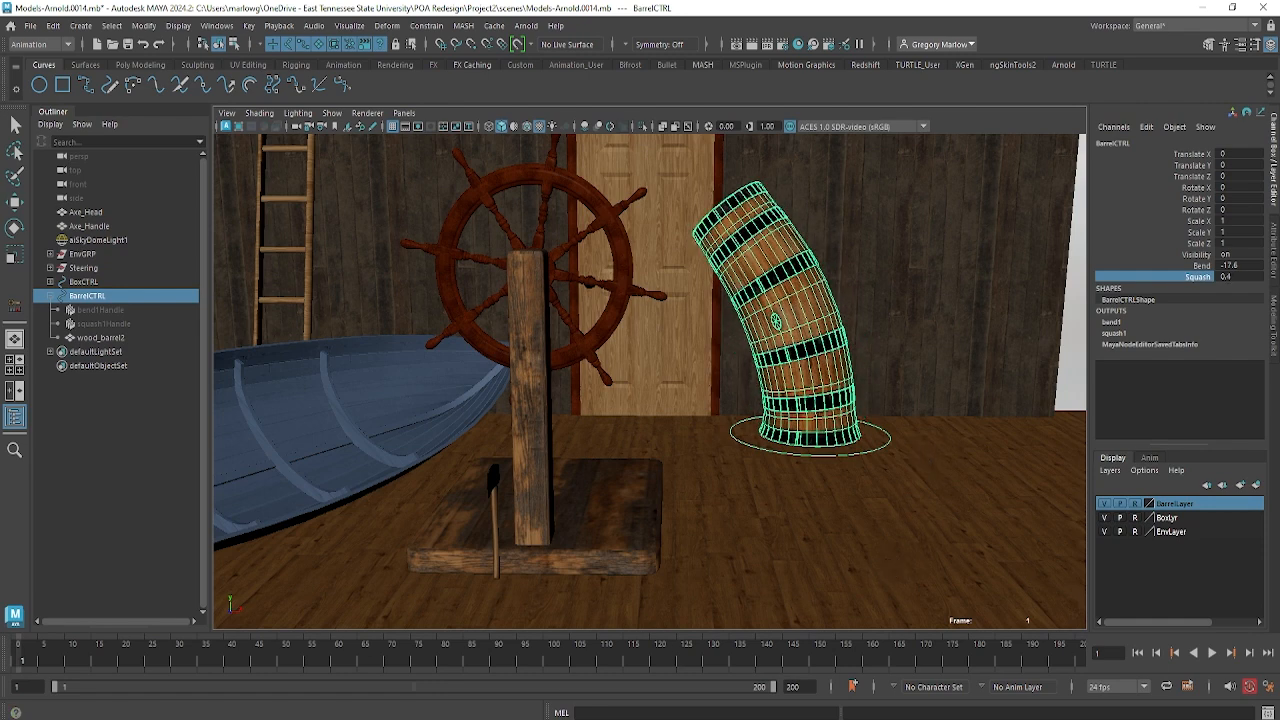
{"action": "key", "text": "s"}
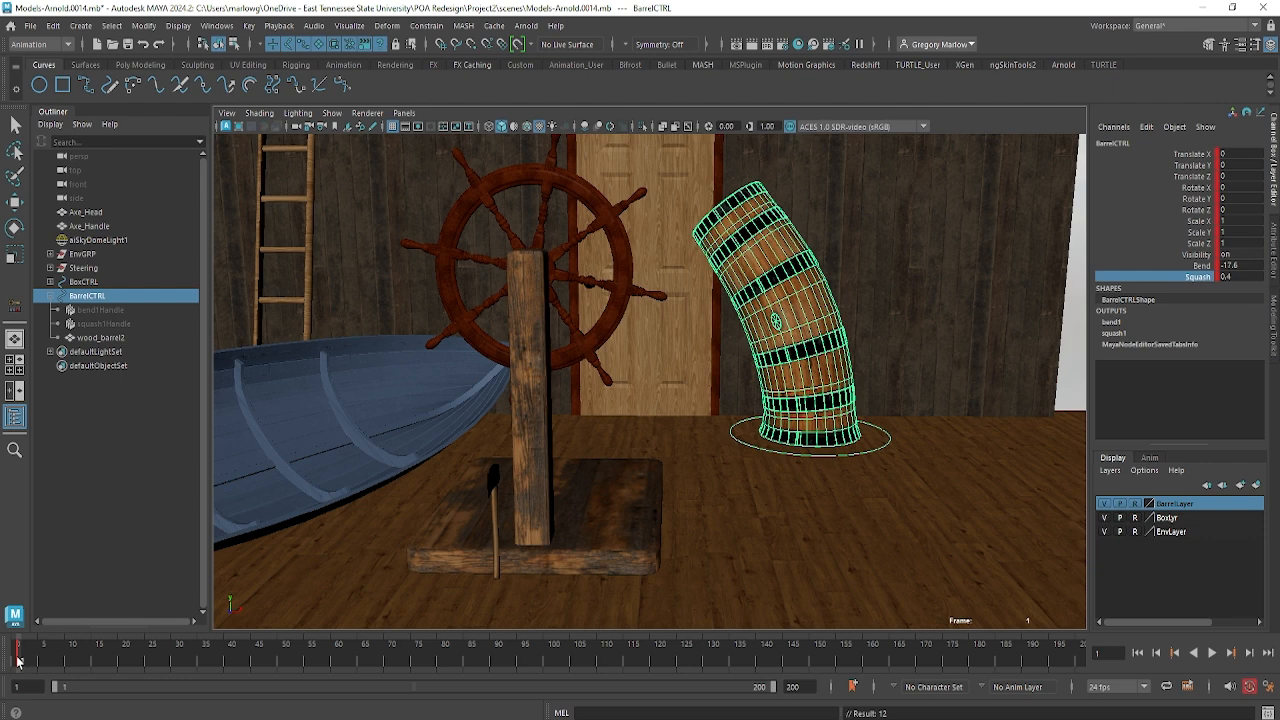
Go to frame 15, set BarrelCTRL's Bend to 21.1, and set a keyframe there
{"action": "mouse_move", "coordinate": [17, 660]}
{"action": "left_mouse_down"}
{"action": "mouse_move", "coordinate": [120, 663]}
{"action": "mouse_move", "coordinate": [93, 668]}
{"action": "left_mouse_up"}
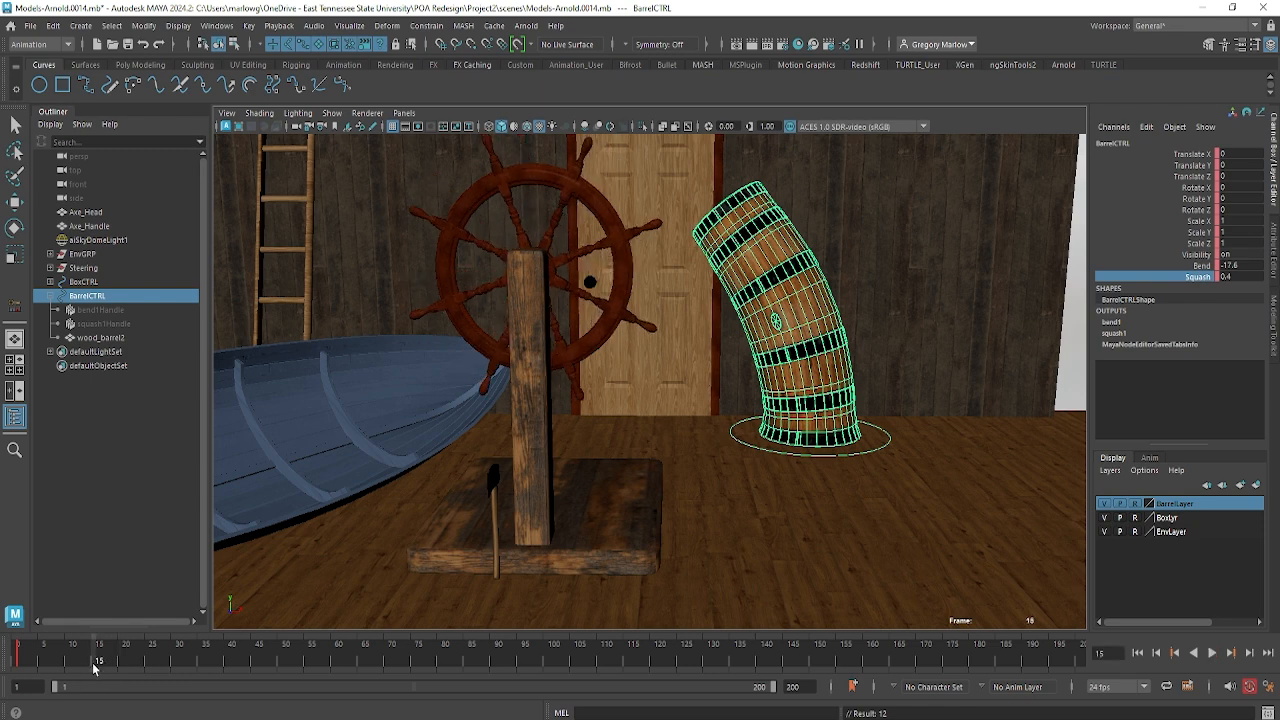
{"action": "left_click", "coordinate": [1200, 266]}
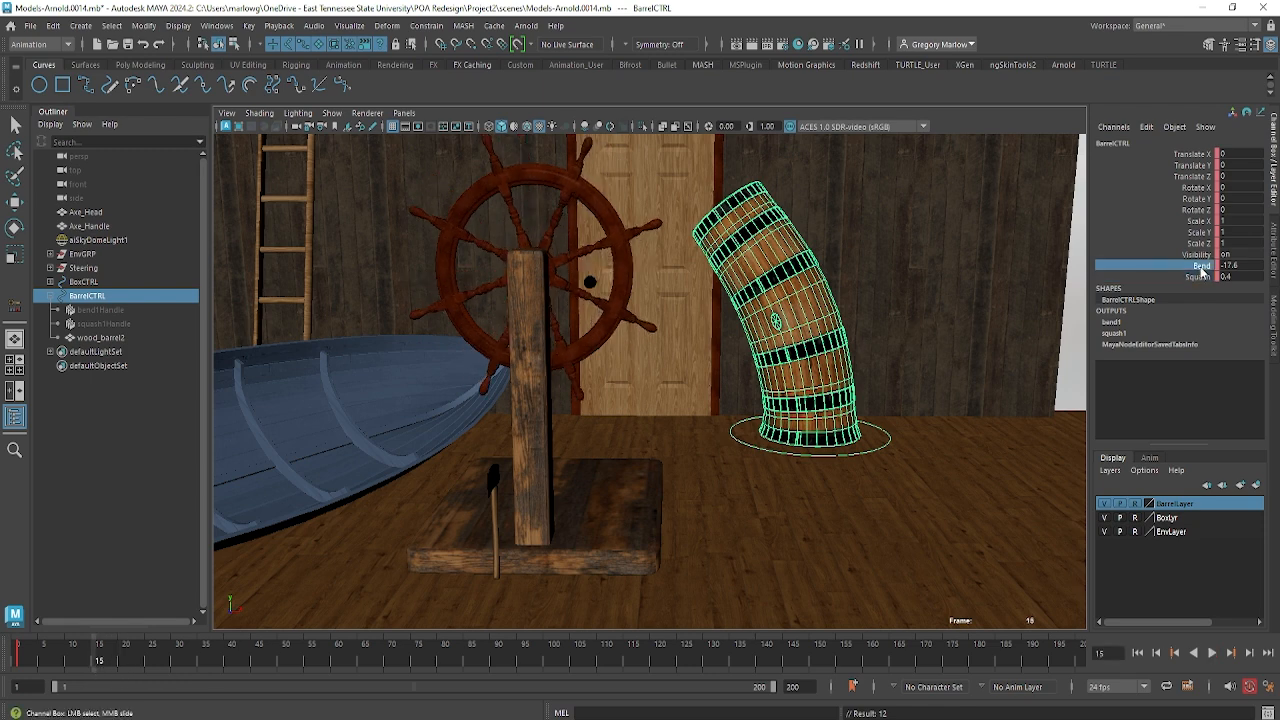
{"action": "middle_click_drag", "start_coordinate": [937, 384], "coordinate": [1192, 469]}
{"action": "key", "text": "s"}
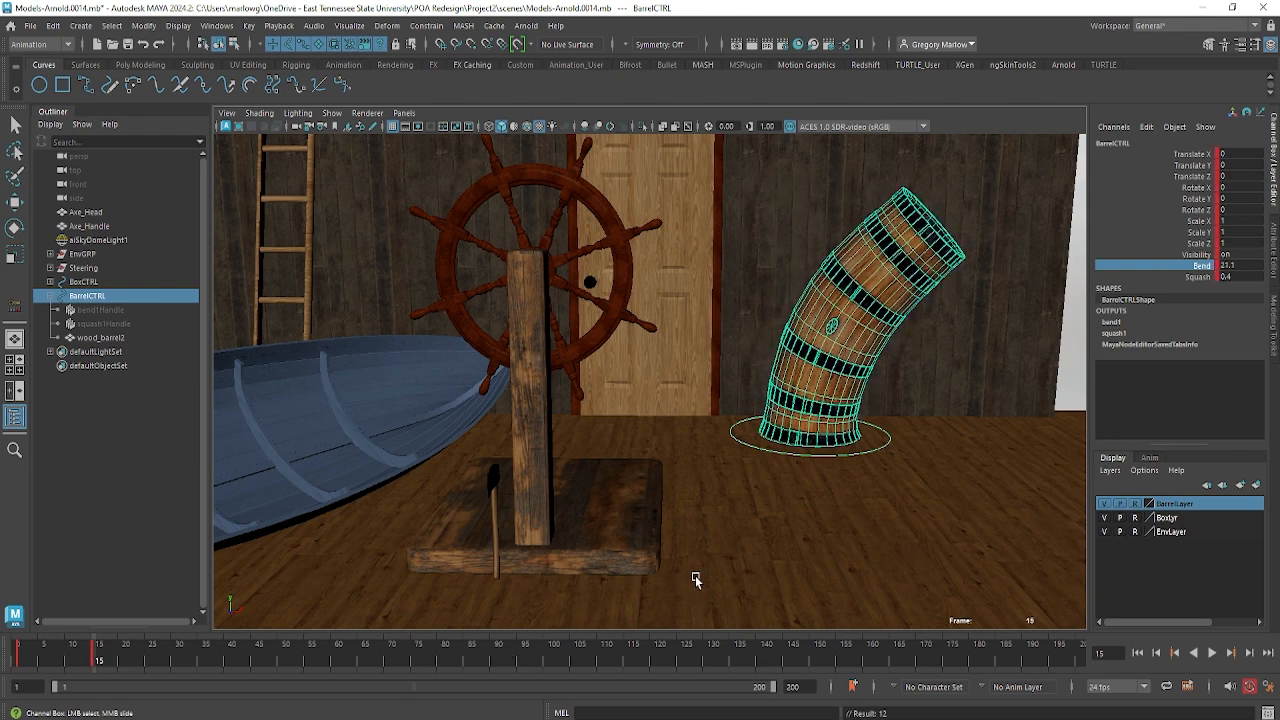
{"action": "key", "text": "s"}
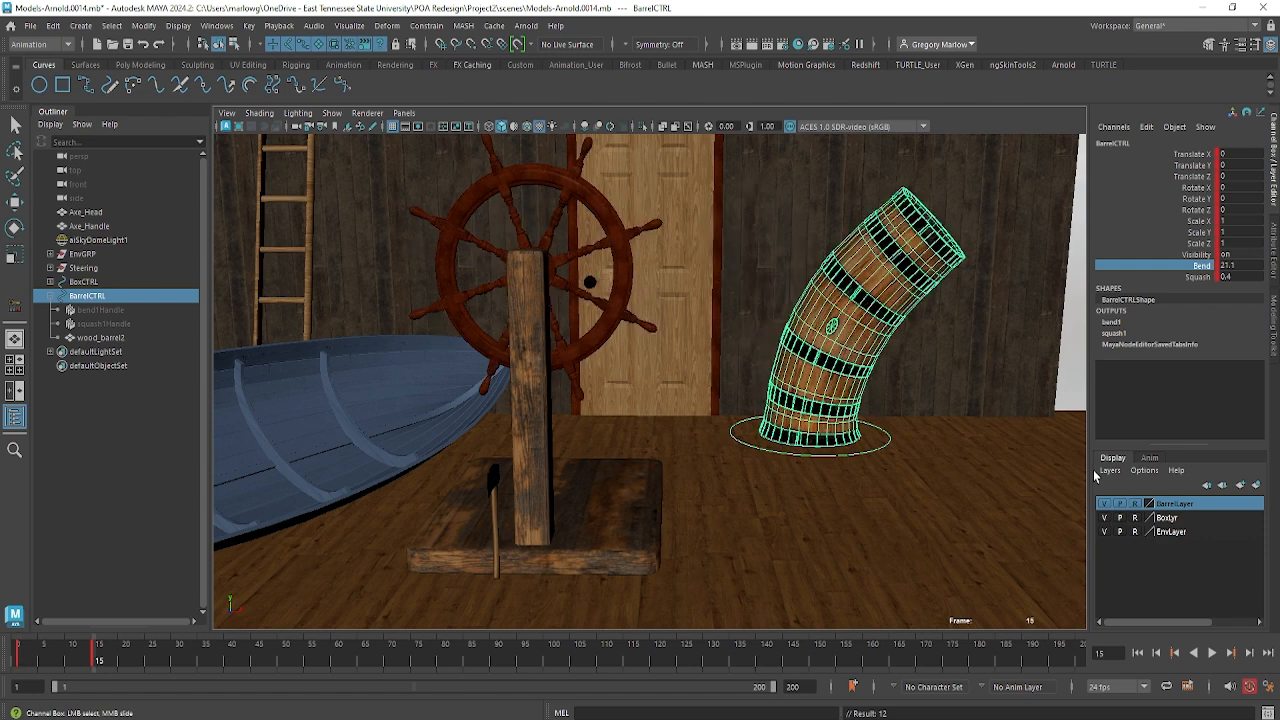
Return to the frame 1 key, change BarrelCTRL's Bend to -21.6, rekey it, and play the animation
{"action": "key", "text": "comma"}
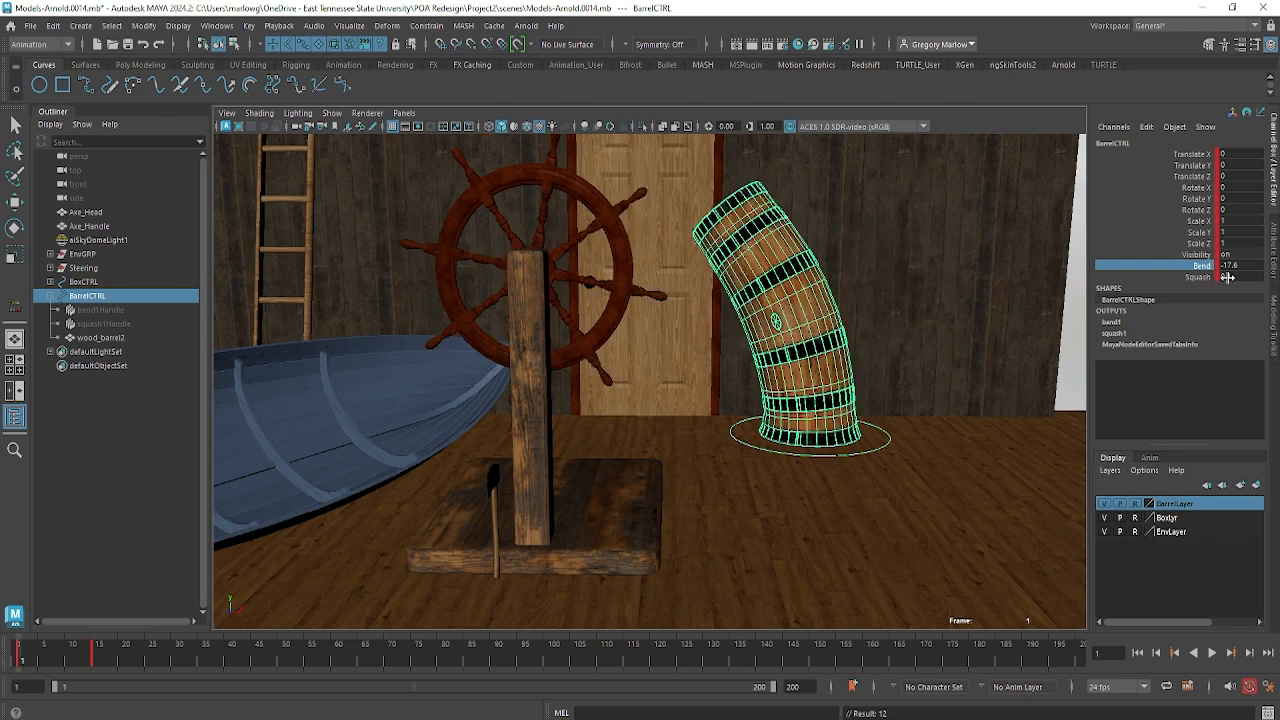
{"action": "key", "text": "period"}
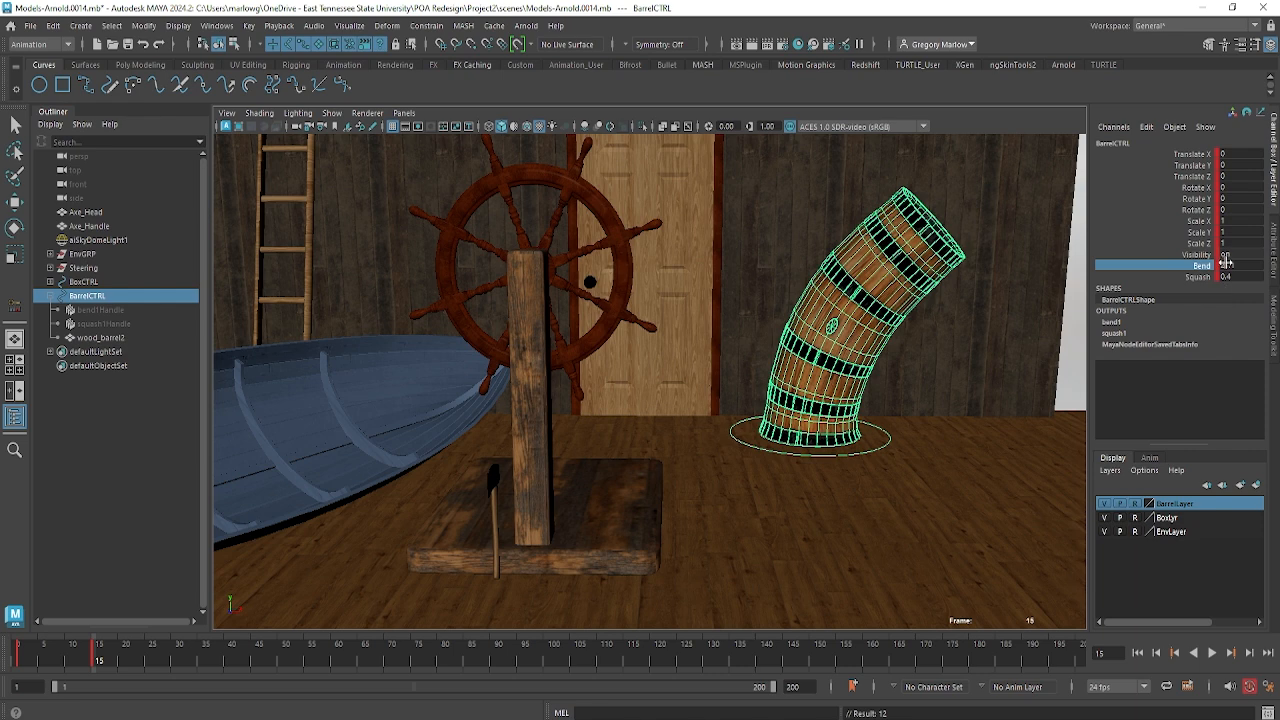
{"action": "key", "text": "comma"}
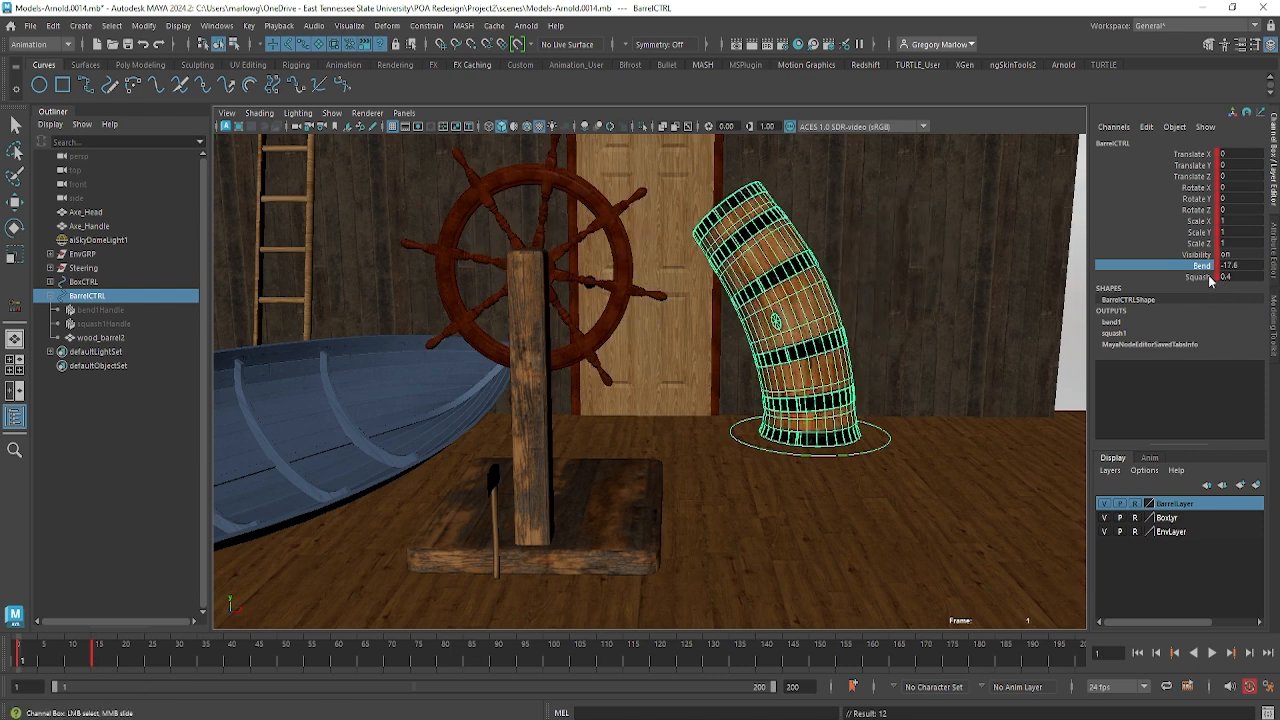
{"action": "middle_click_drag", "start_coordinate": [968, 337], "coordinate": [943, 338]}
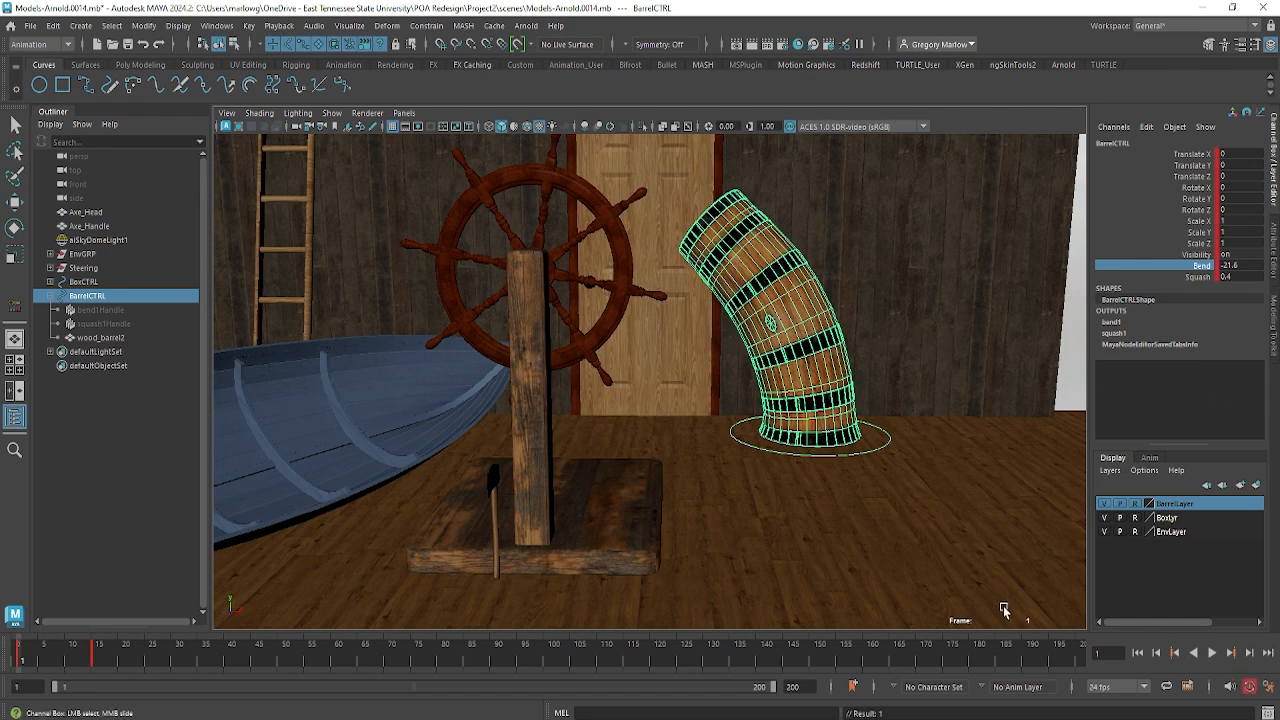
{"action": "key", "text": "s"}
{"action": "key", "text": "alt+v"}
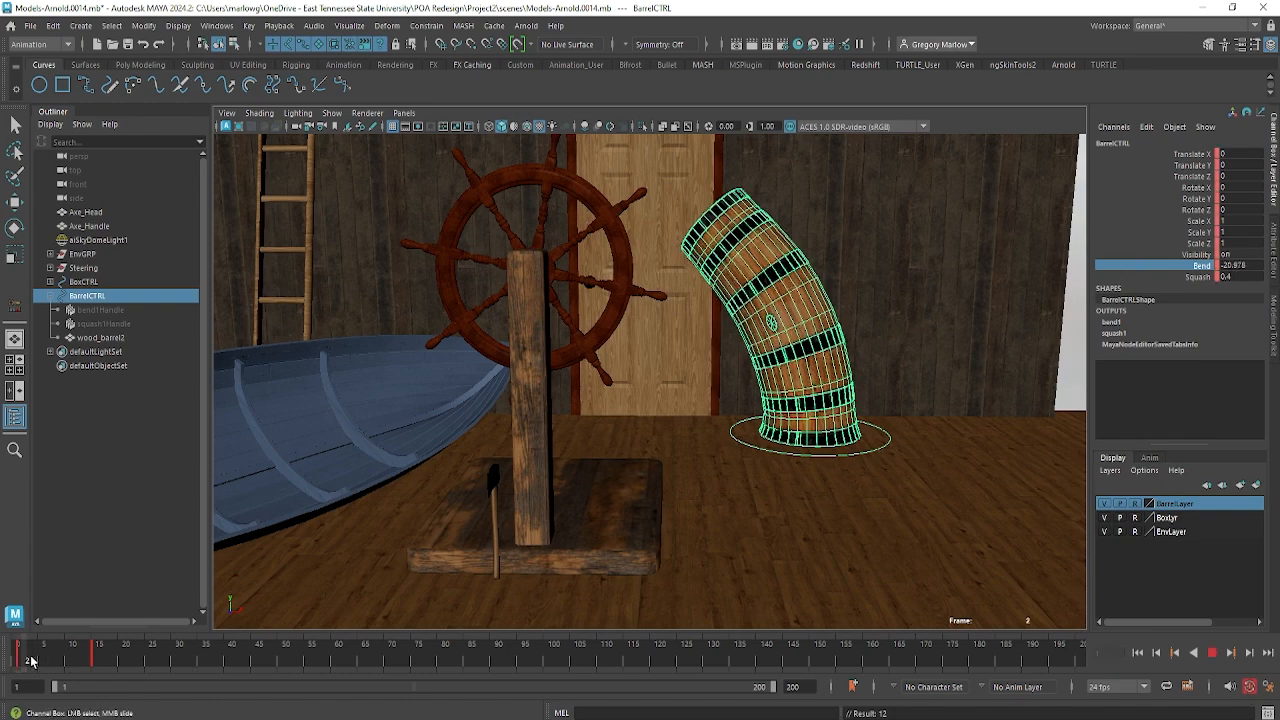
Go to frame 8, set BarrelCTRL's Bend to 0 and Squash to -0.7, and key the pose there
{"action": "left_click_drag", "start_coordinate": [101, 657], "coordinate": [55, 663]}
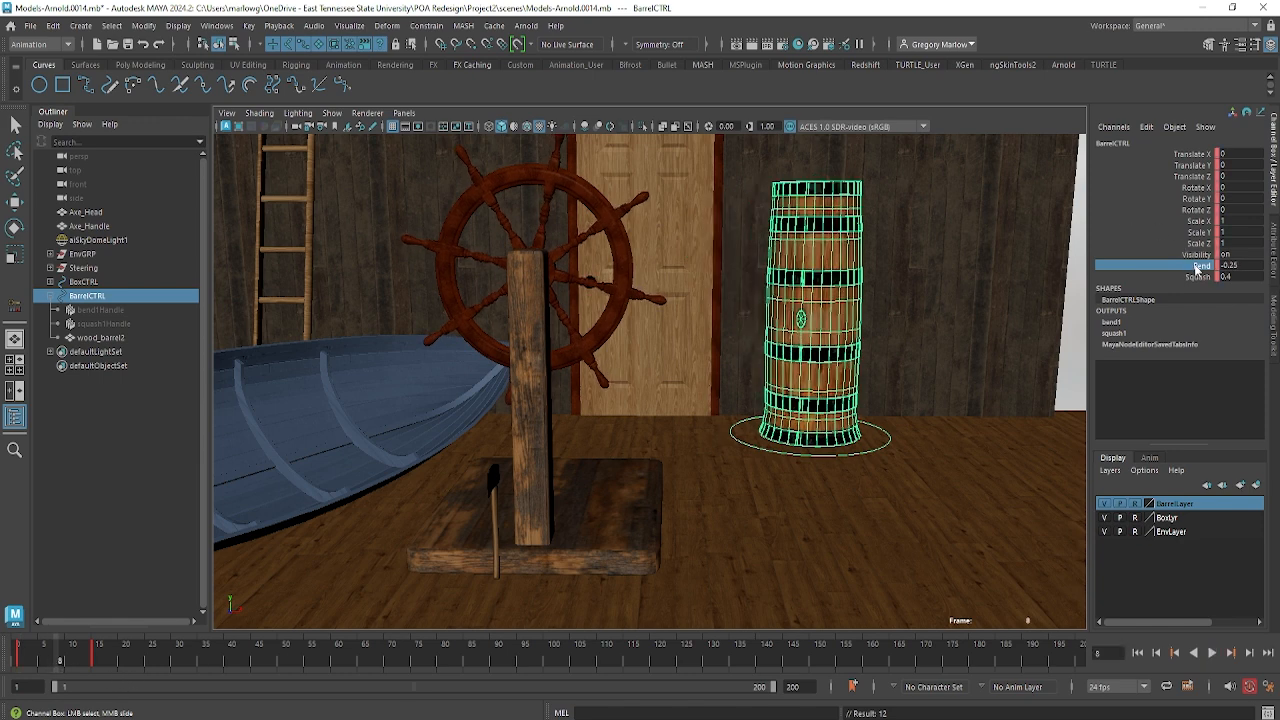
{"action": "left_click", "coordinate": [1239, 265]}
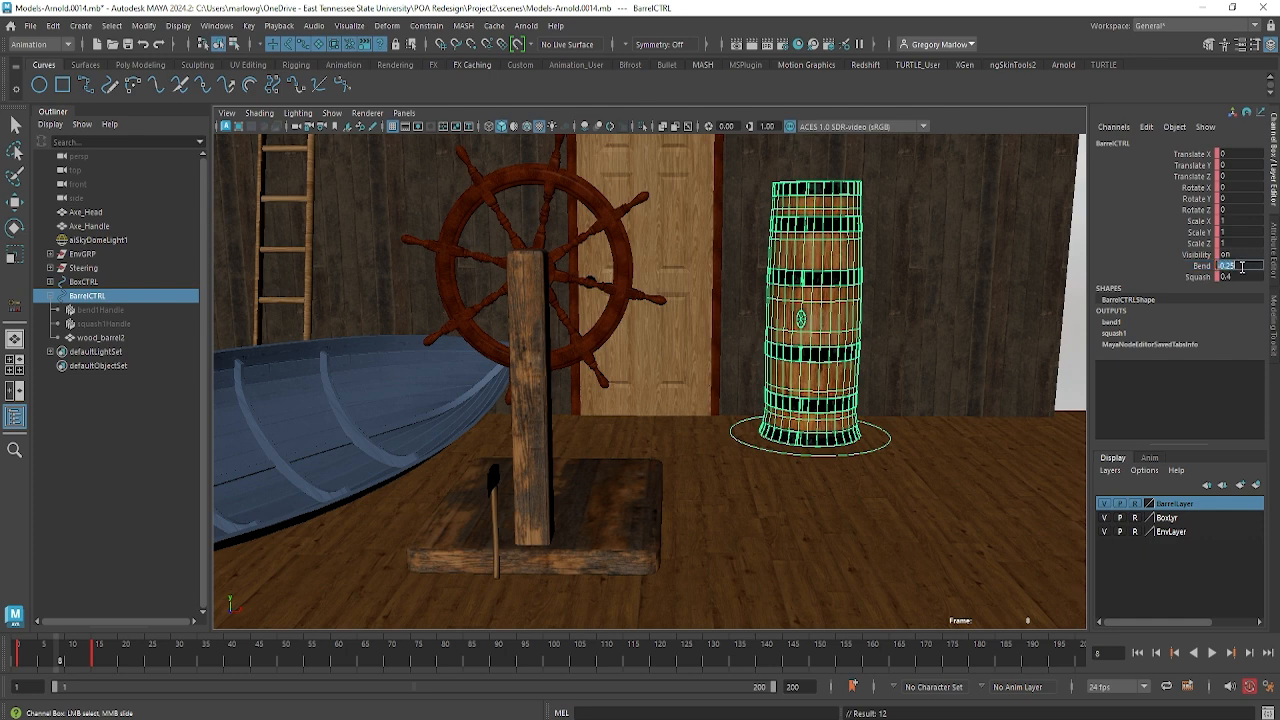
{"action": "type", "text": "0"}
{"action": "key", "text": "Return"}
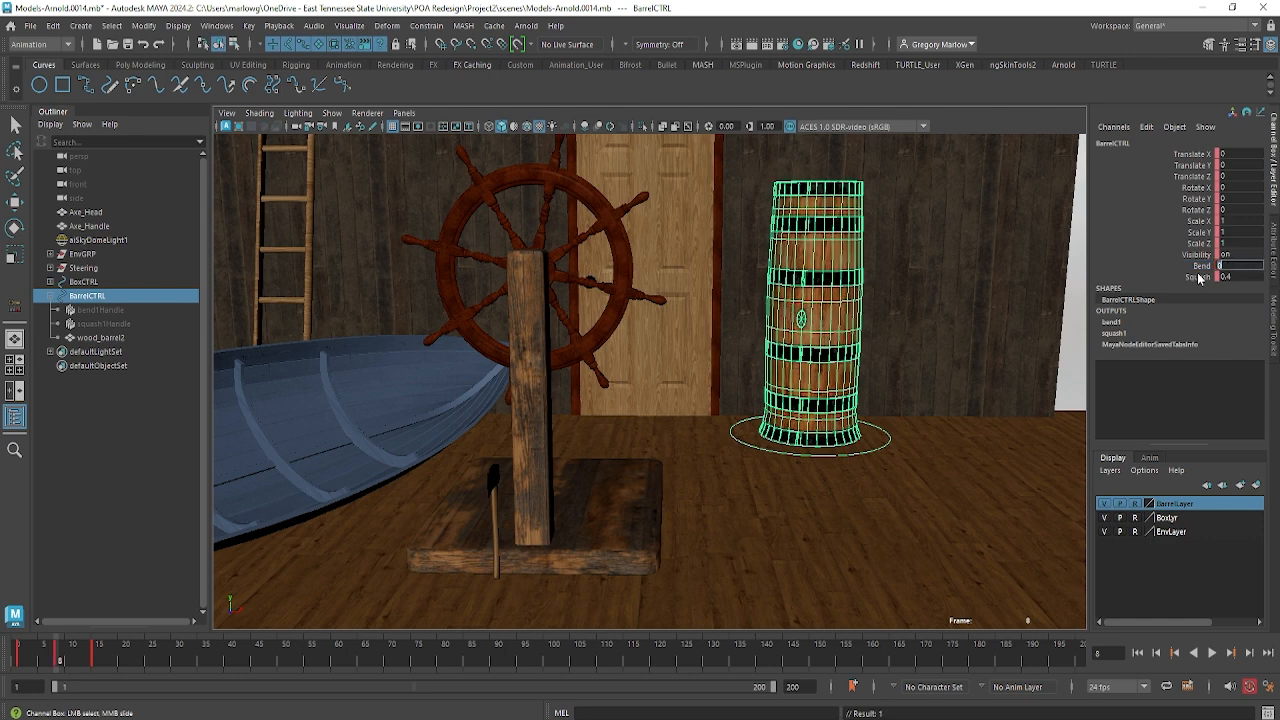
{"action": "left_click", "coordinate": [1200, 277]}
{"action": "middle_click_drag", "start_coordinate": [945, 345], "coordinate": [938, 347]}
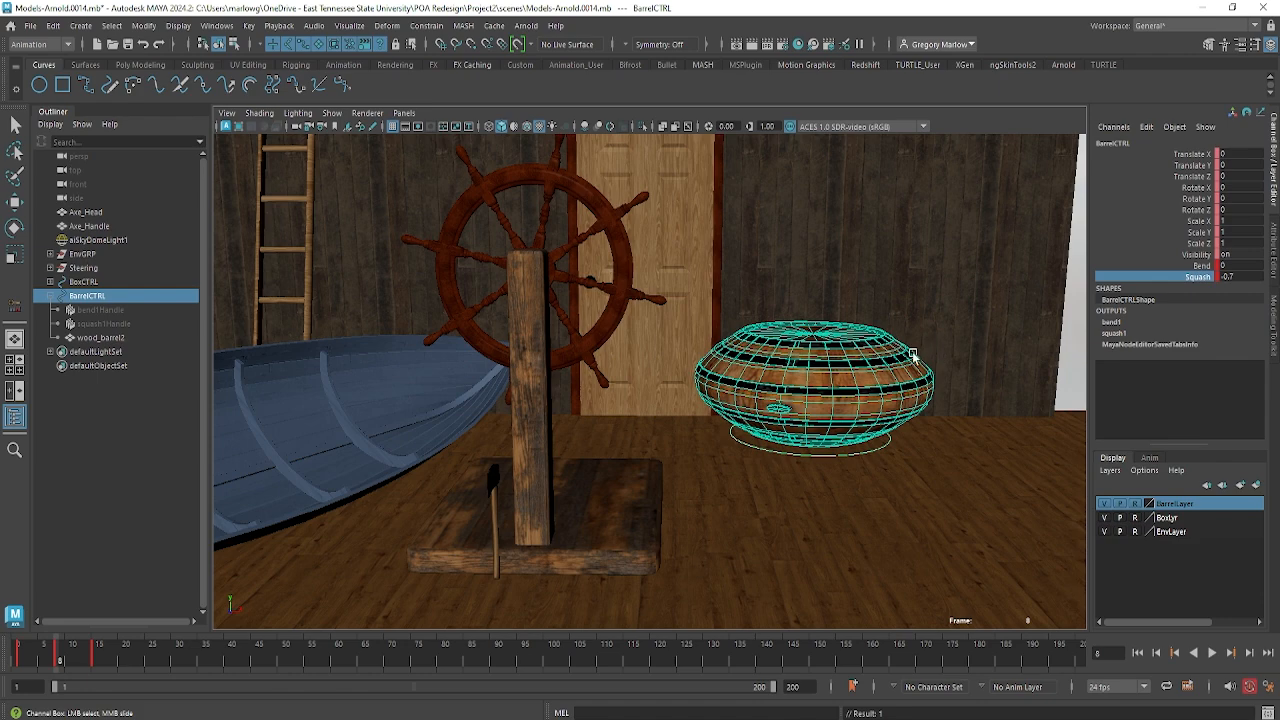
Play and scrub between the keys at frames 1, 8 and 15 to review the barrel's bend and squash motion
{"action": "key", "text": "alt+v"}
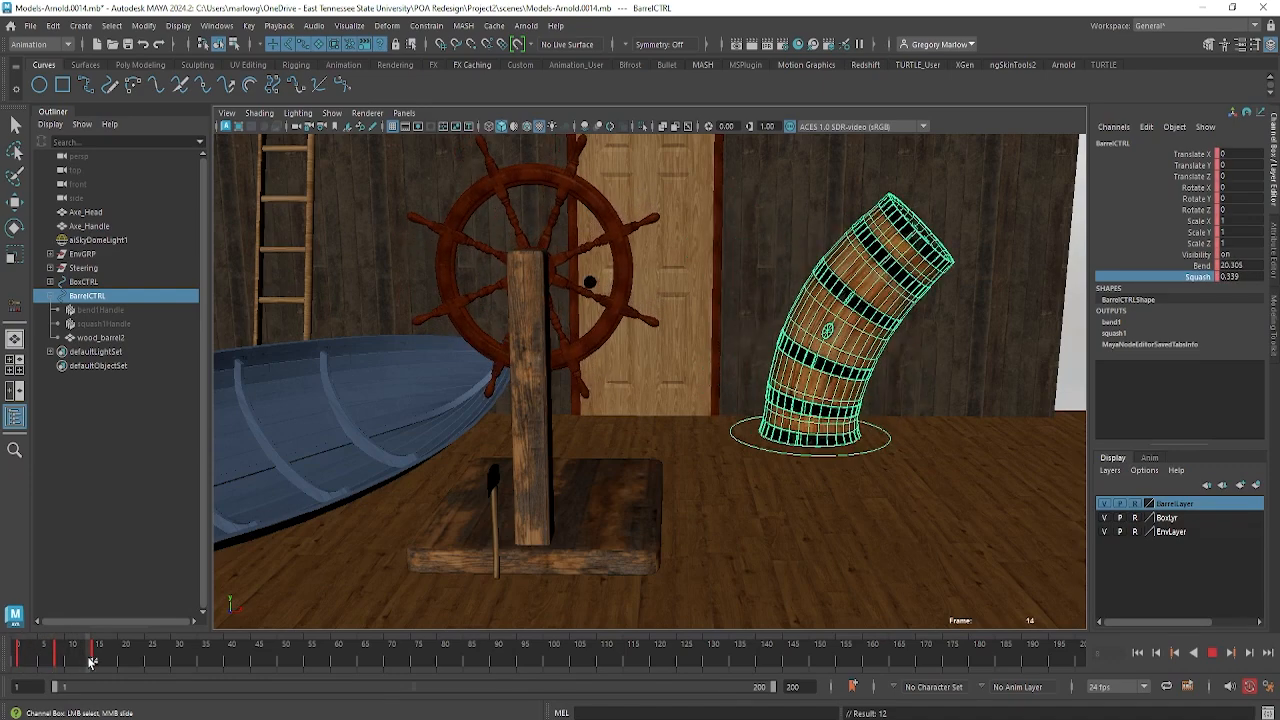
{"action": "left_click", "coordinate": [20, 660]}
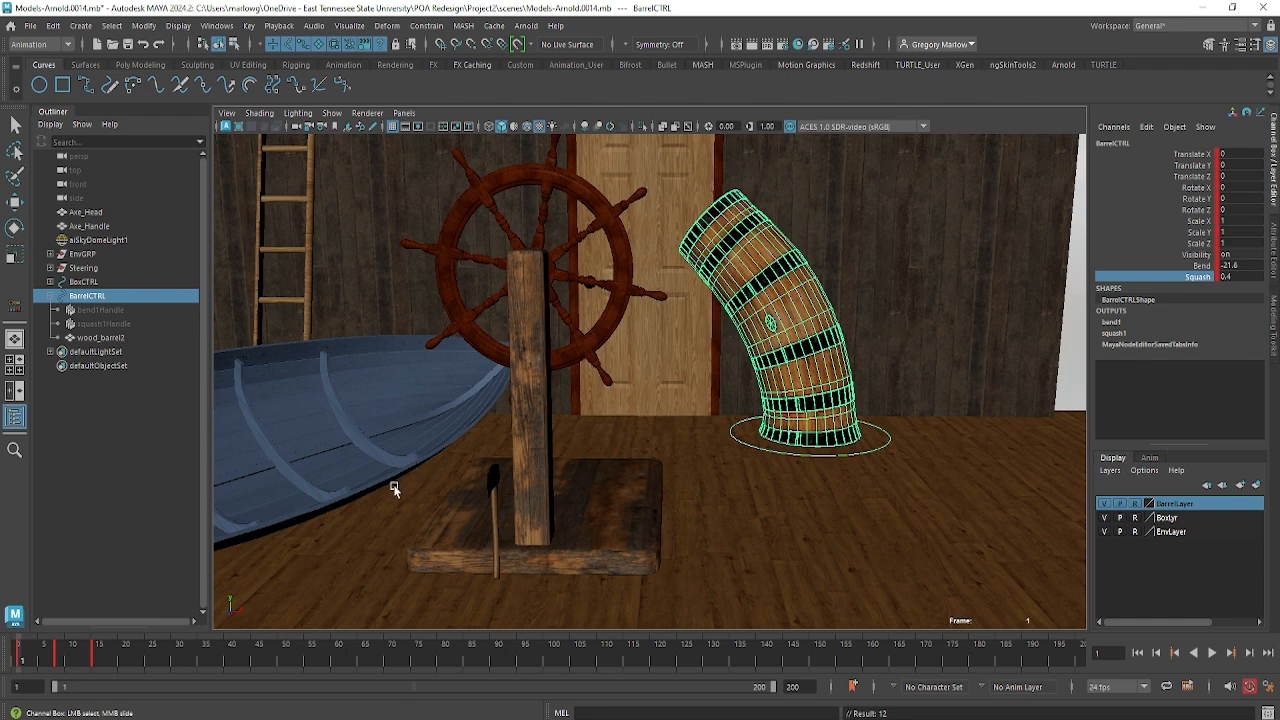
{"action": "left_click", "coordinate": [55, 663]}
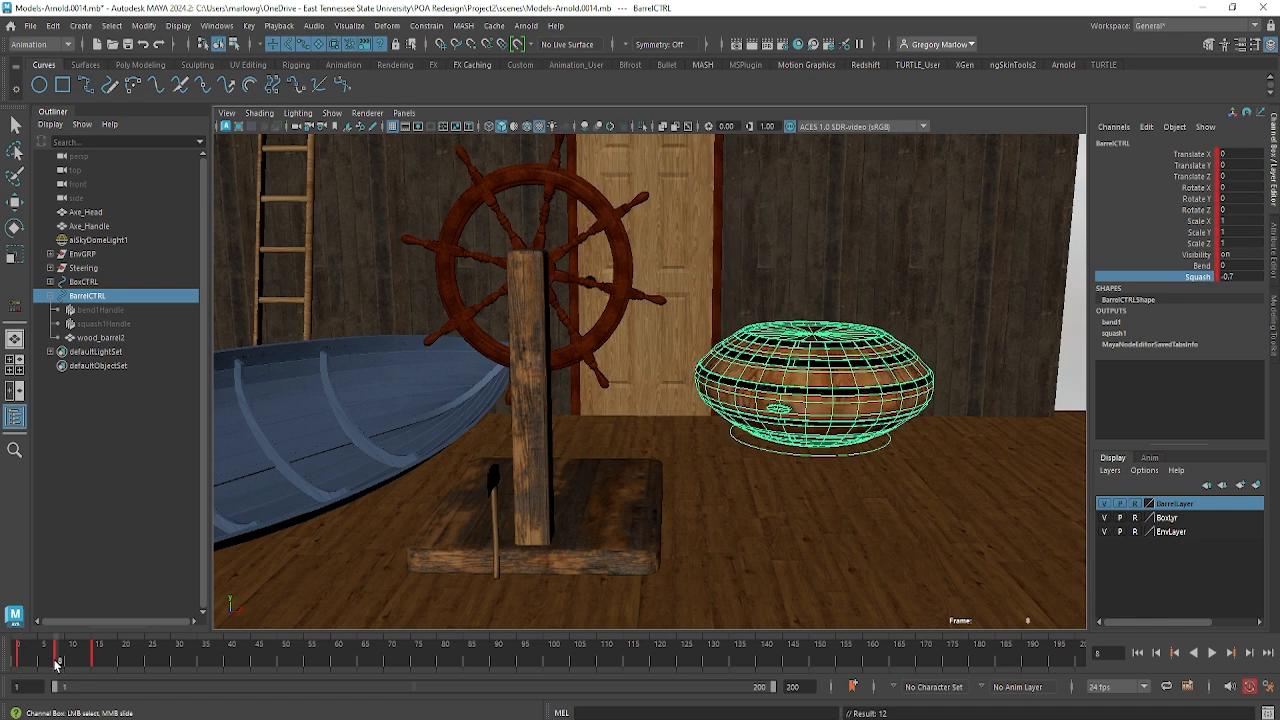
{"action": "left_click_drag", "start_coordinate": [57, 663], "coordinate": [18, 662]}
{"action": "key", "text": "alt+v"}
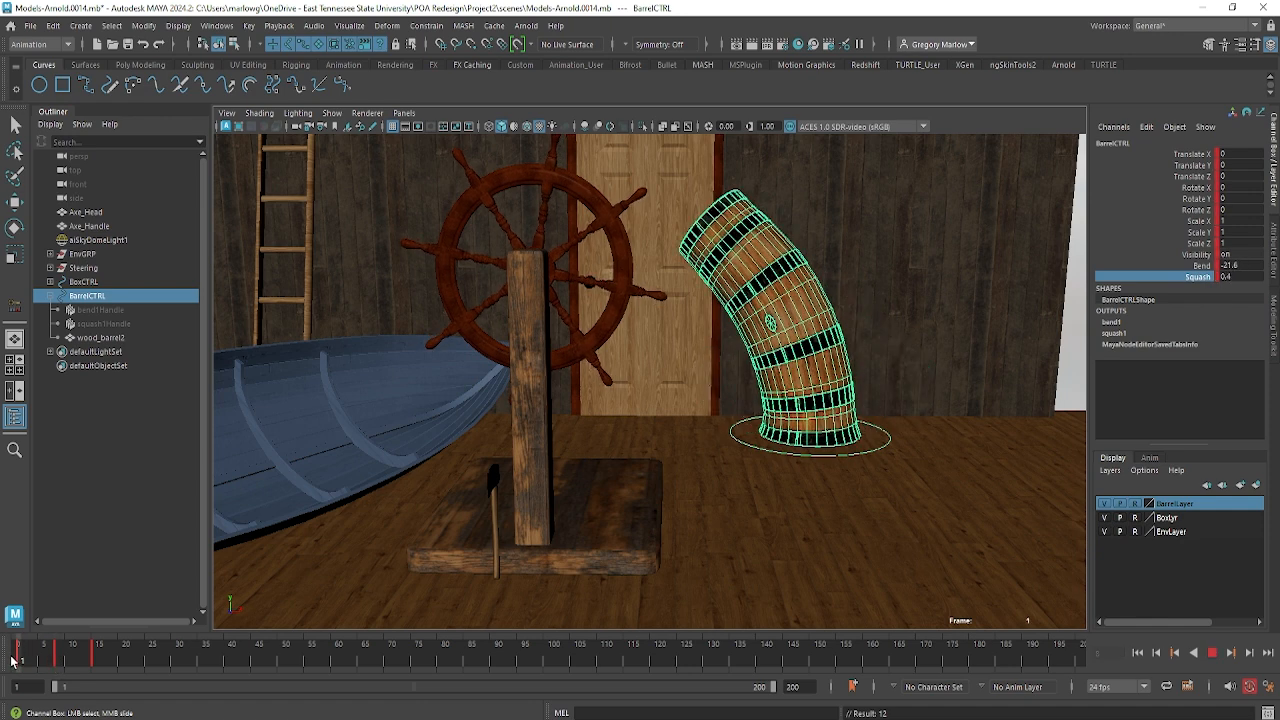
{"action": "key", "text": "alt+v"}
{"action": "left_click", "coordinate": [59, 662]}
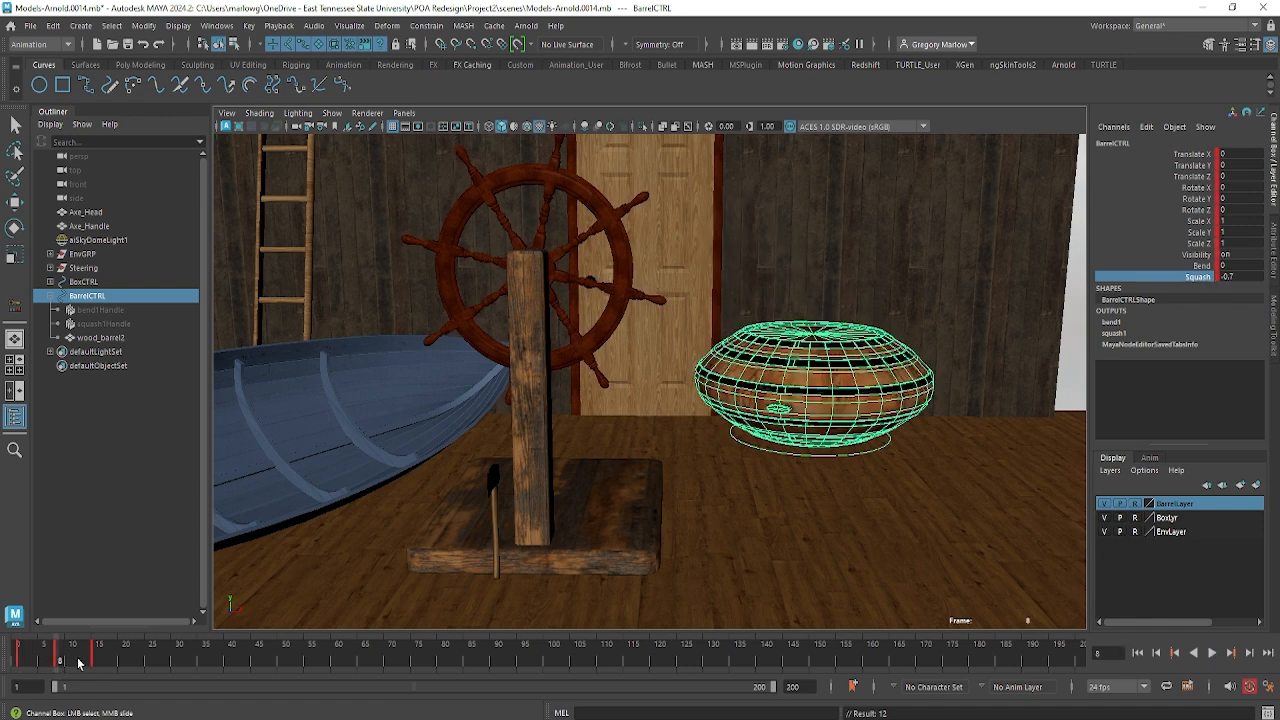
{"action": "left_click", "coordinate": [97, 659]}
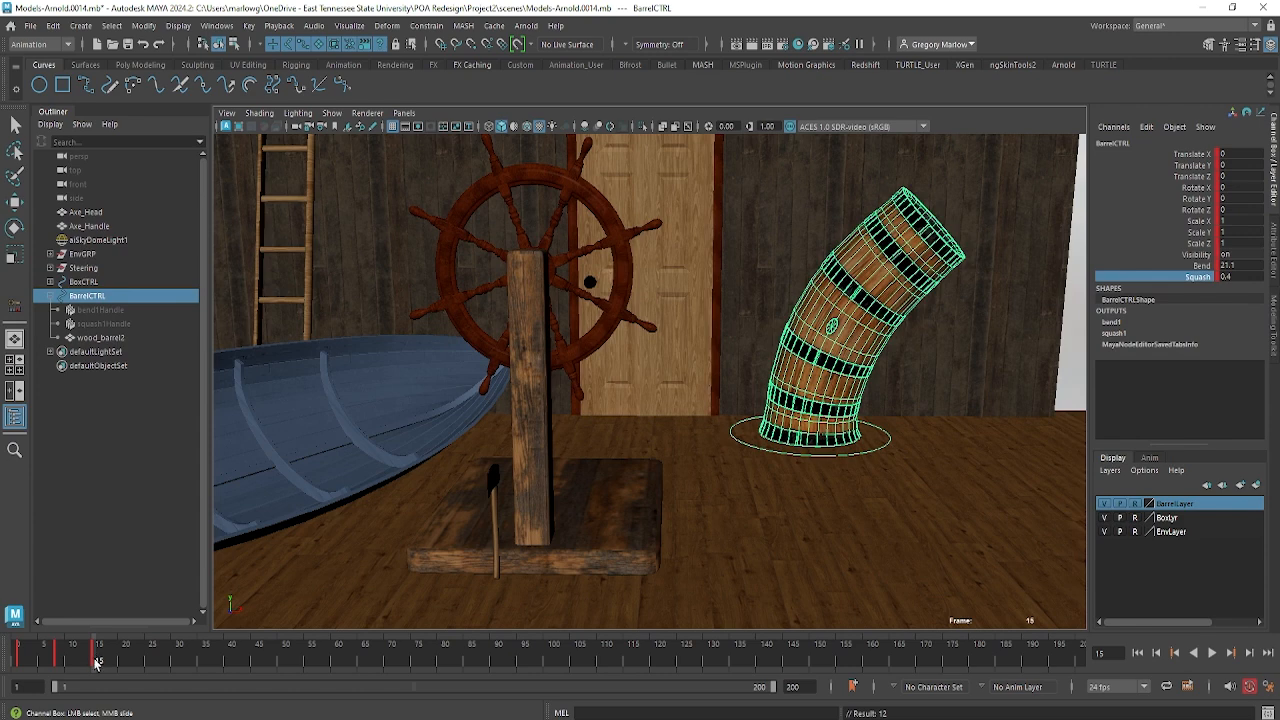
{"action": "left_click", "coordinate": [58, 662]}
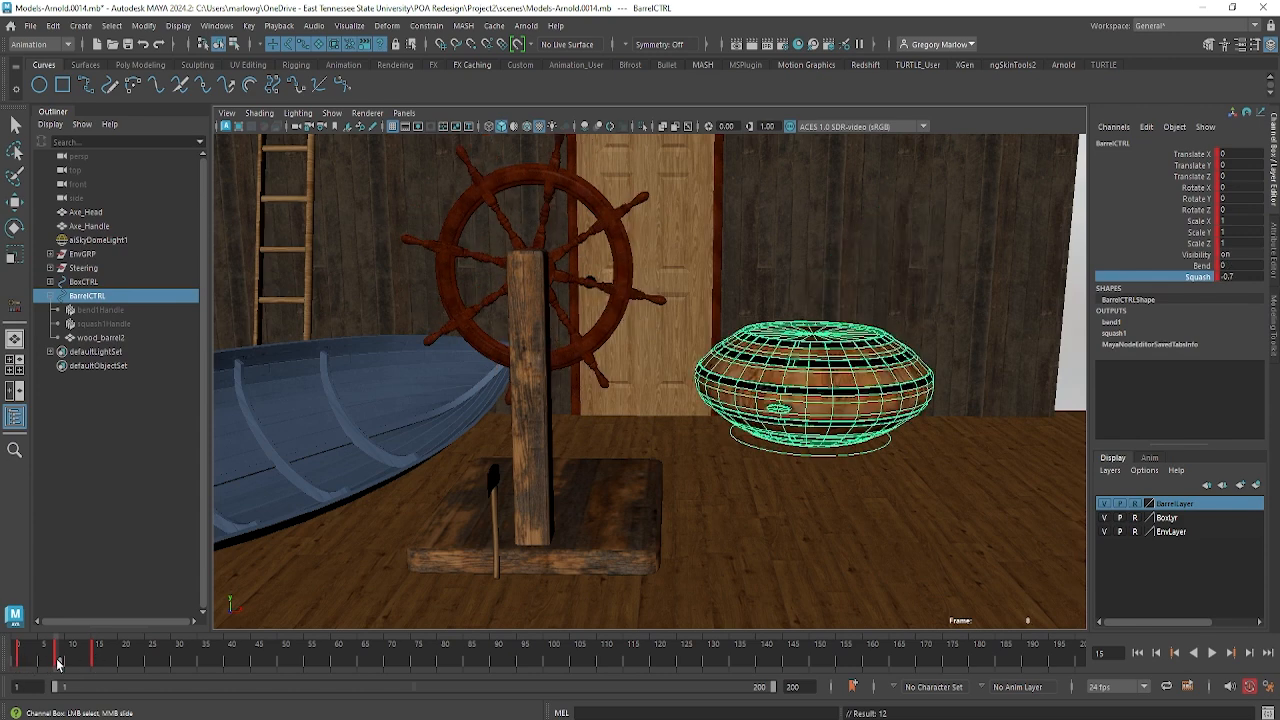
{"action": "left_click", "coordinate": [17, 661]}
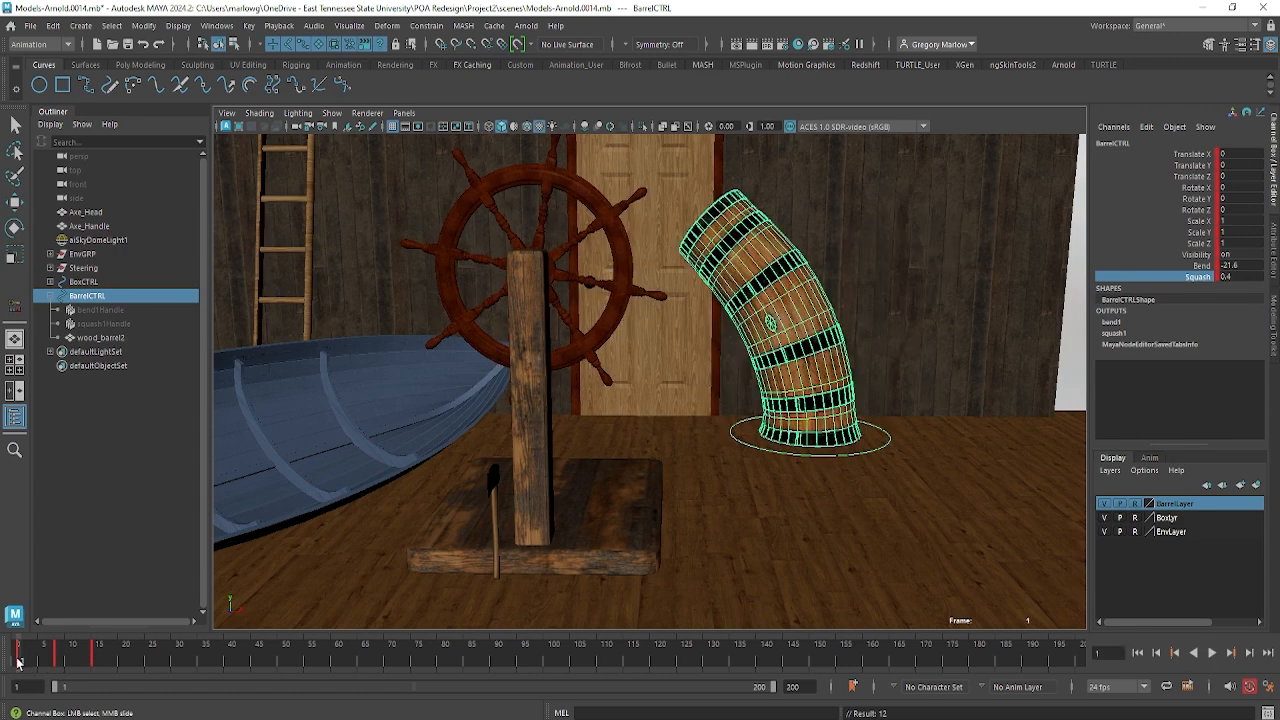
Copy BarrelCTRL's squashed key at frame 8, paste it at frame 23, and preview the motion
{"action": "left_click", "coordinate": [133, 662]}
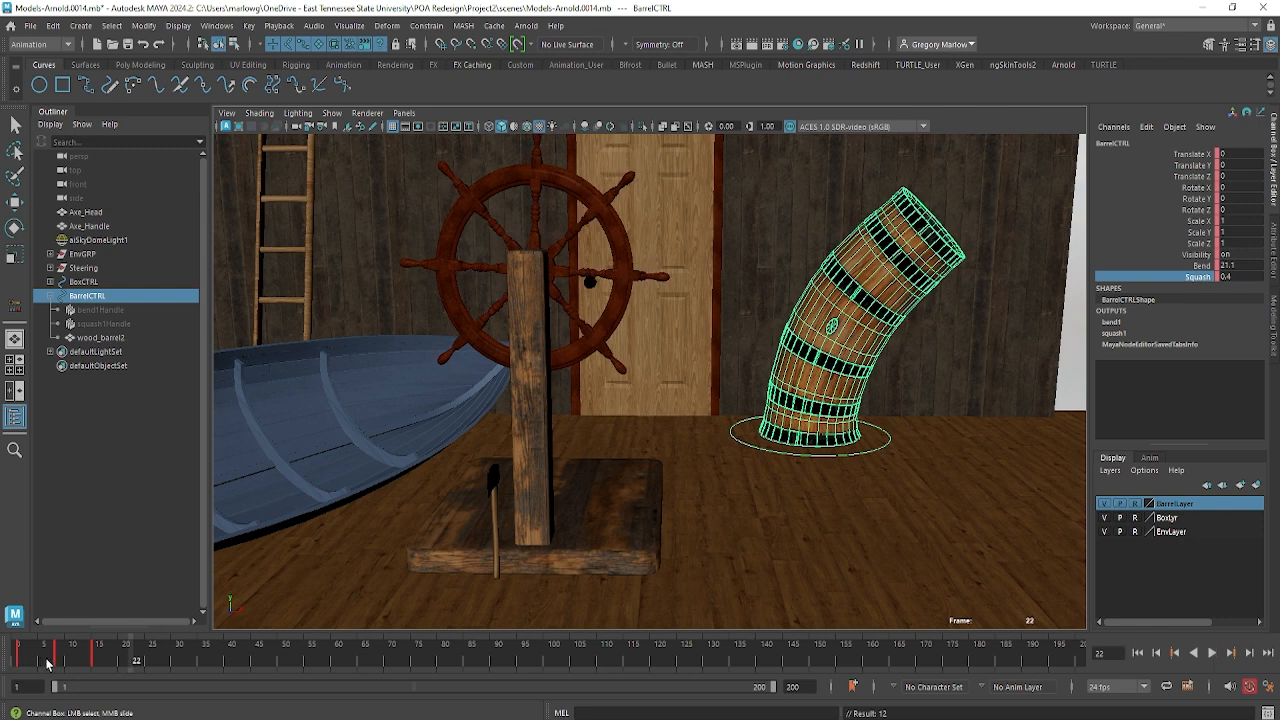
{"action": "left_click", "coordinate": [56, 661]}
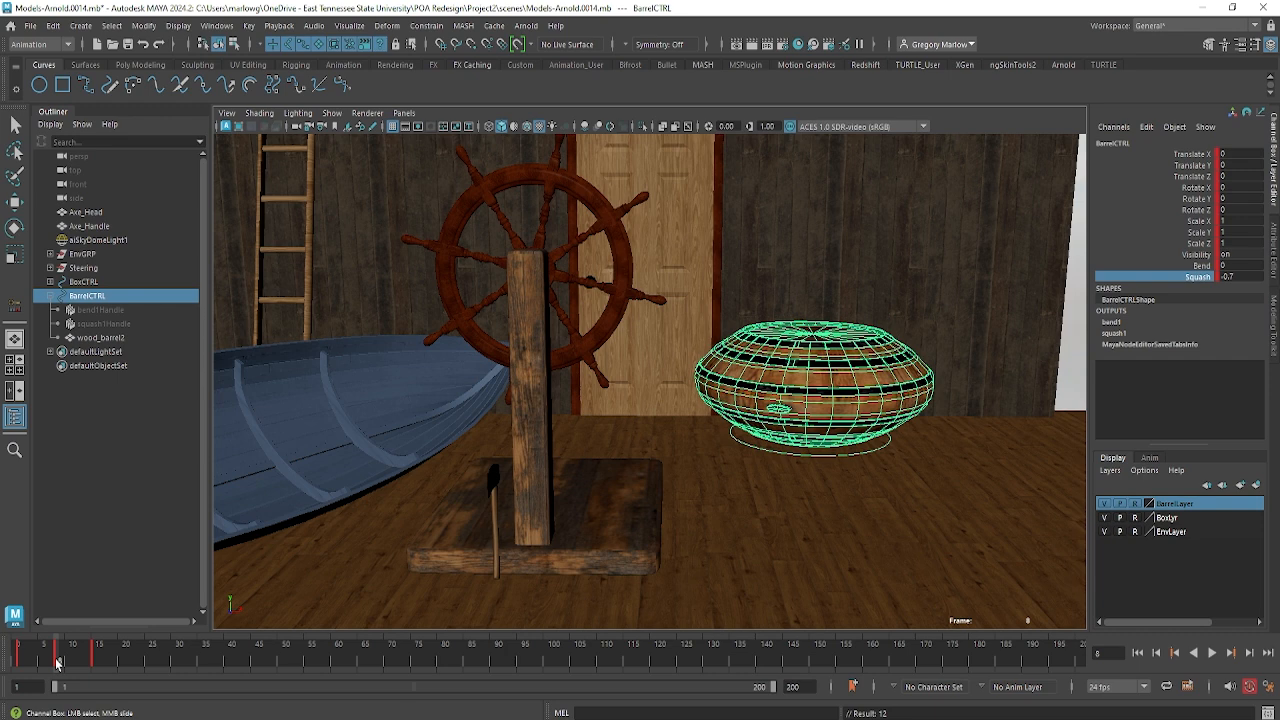
{"action": "right_click", "coordinate": [56, 661]}
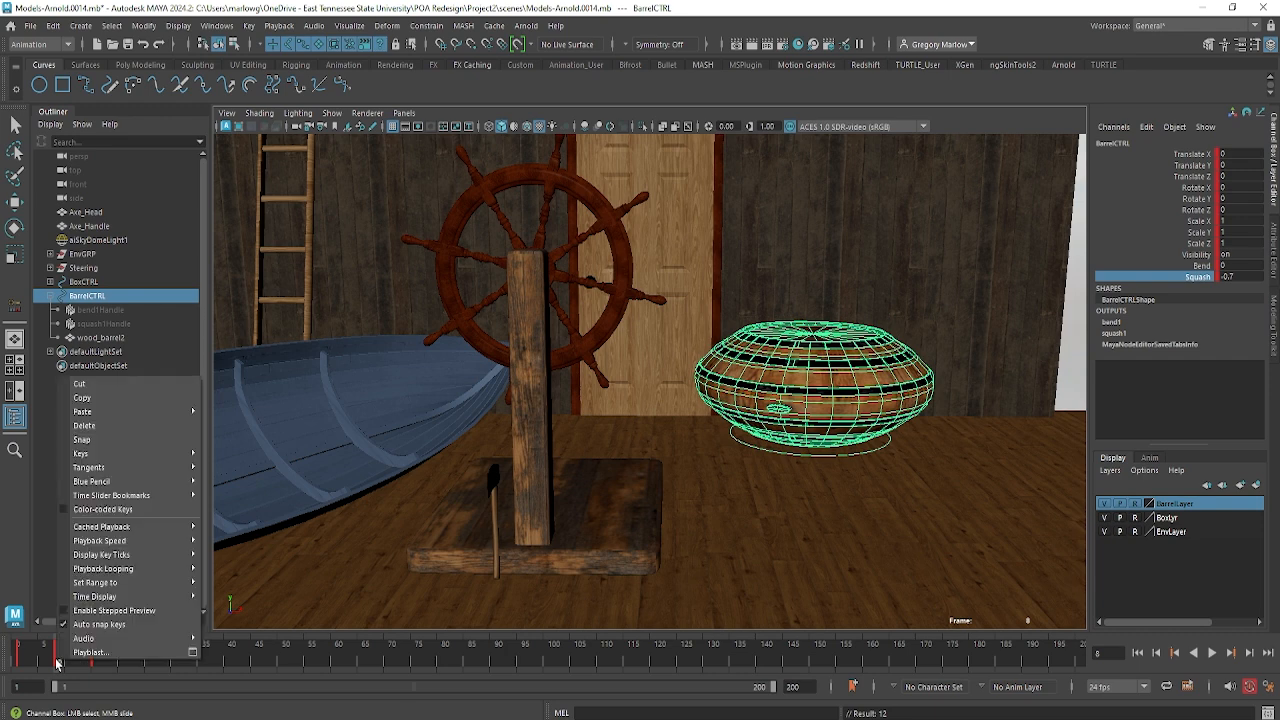
{"action": "left_click", "coordinate": [97, 398]}
{"action": "key", "text": "alt+v"}
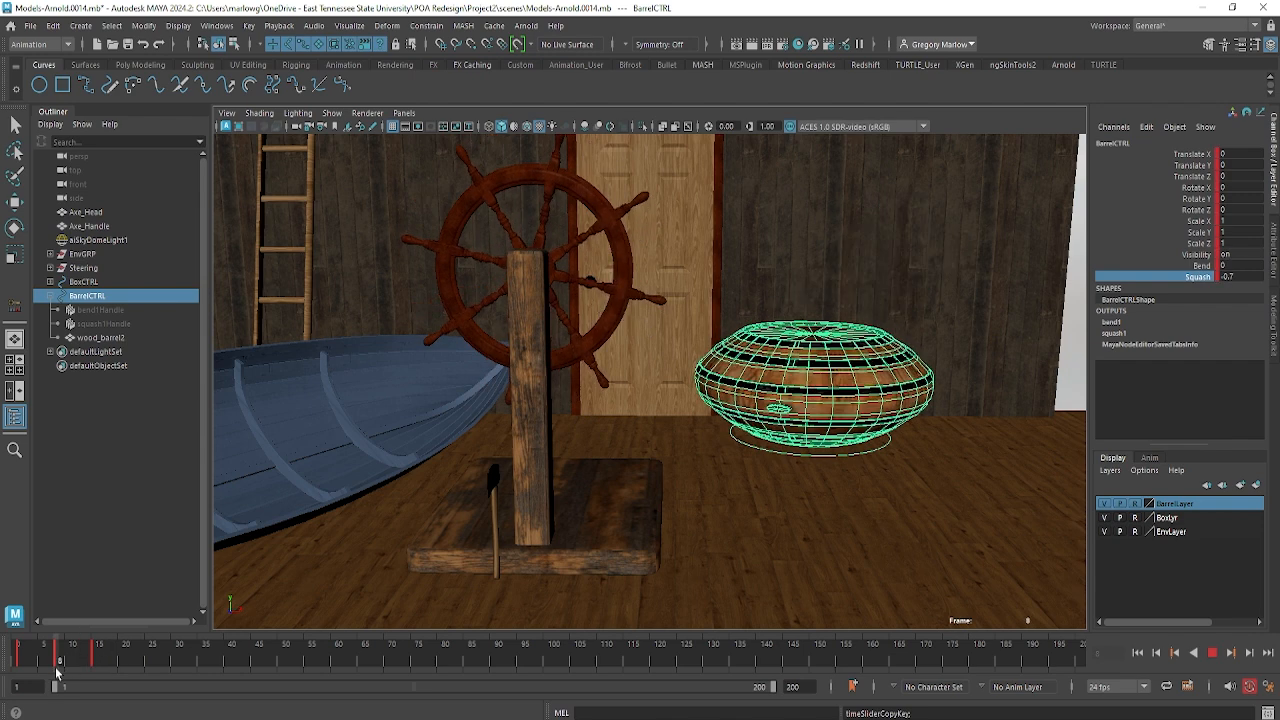
{"action": "key", "text": "alt+v"}
{"action": "right_click", "coordinate": [140, 664]}
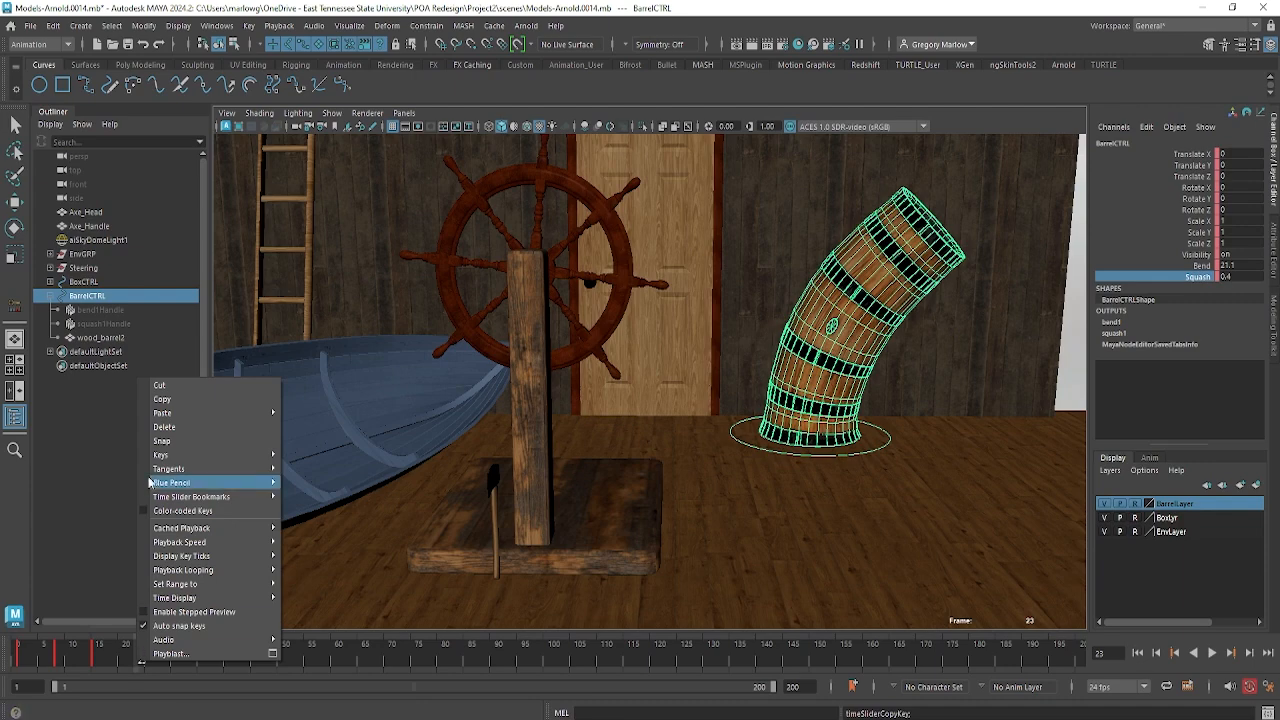
{"action": "mouse_move", "coordinate": [209, 413]}
{"action": "left_click", "coordinate": [306, 413]}
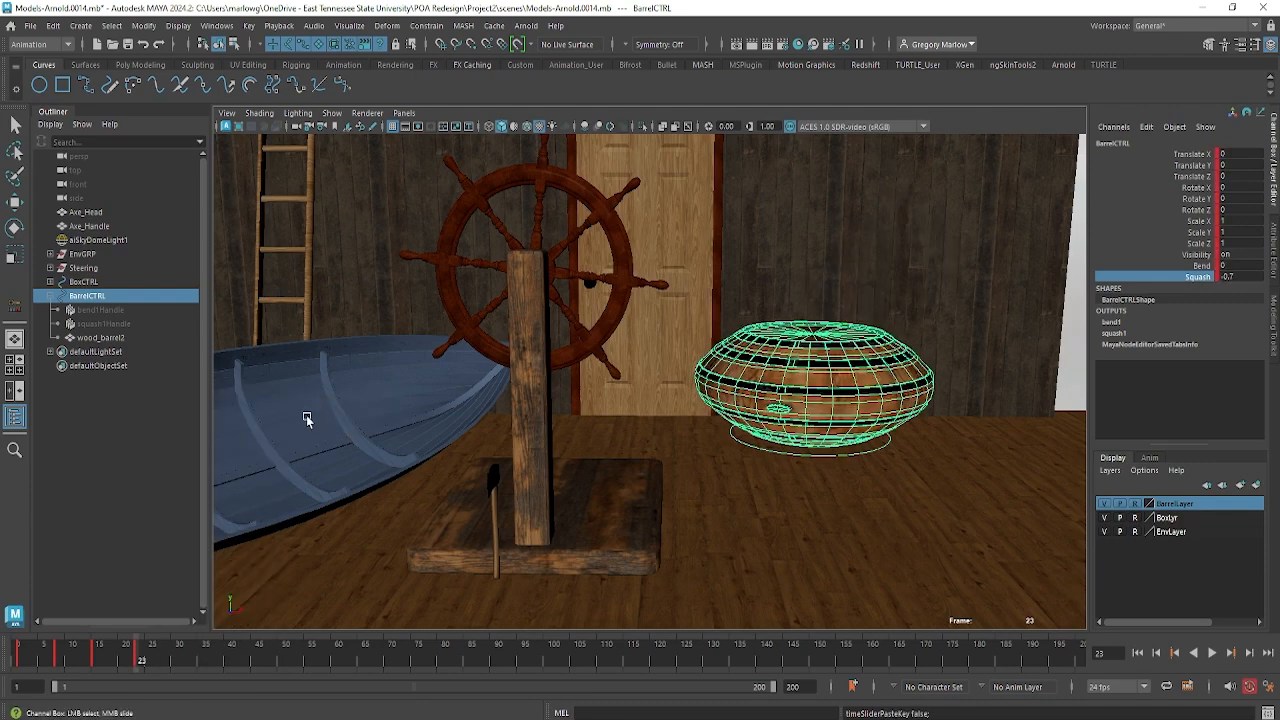
{"action": "key", "text": "alt+v"}
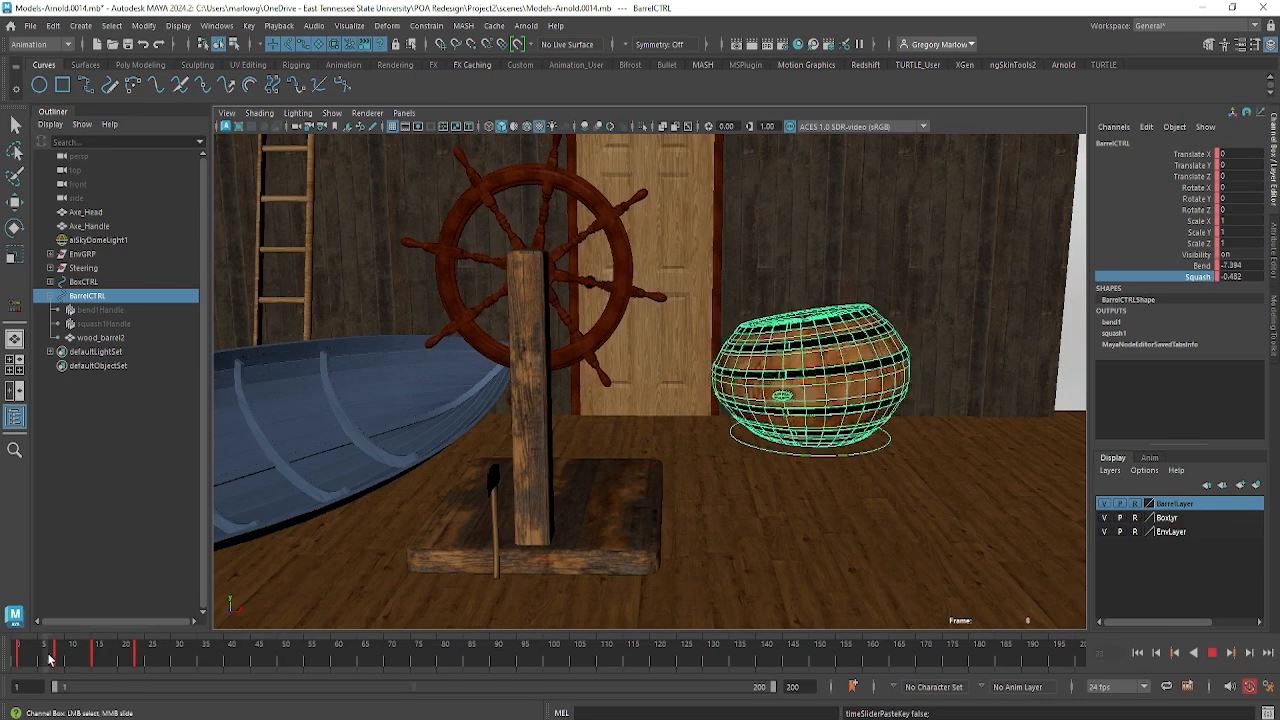
{"action": "left_click", "coordinate": [140, 664]}
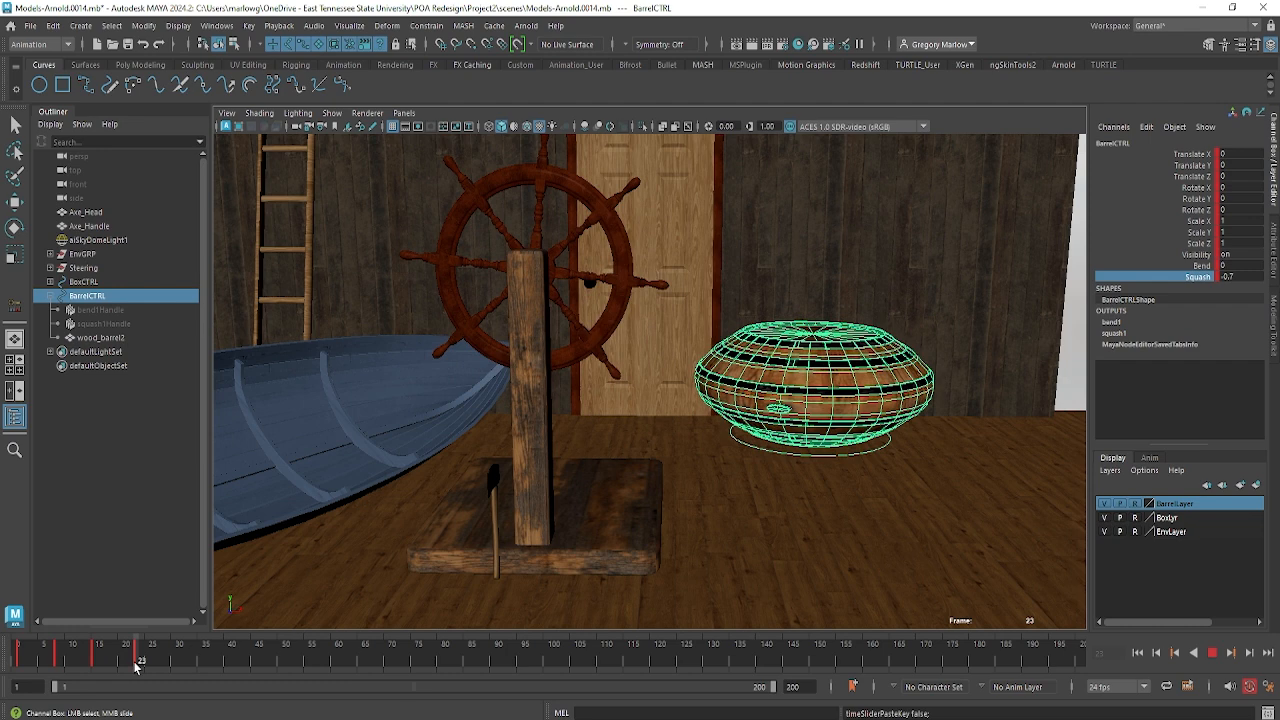
{"action": "key", "text": "alt+v"}
Carry BarrelCTRL's frame 1 pose over to frame 31 and set a keyframe there
{"action": "left_click", "coordinate": [20, 664]}
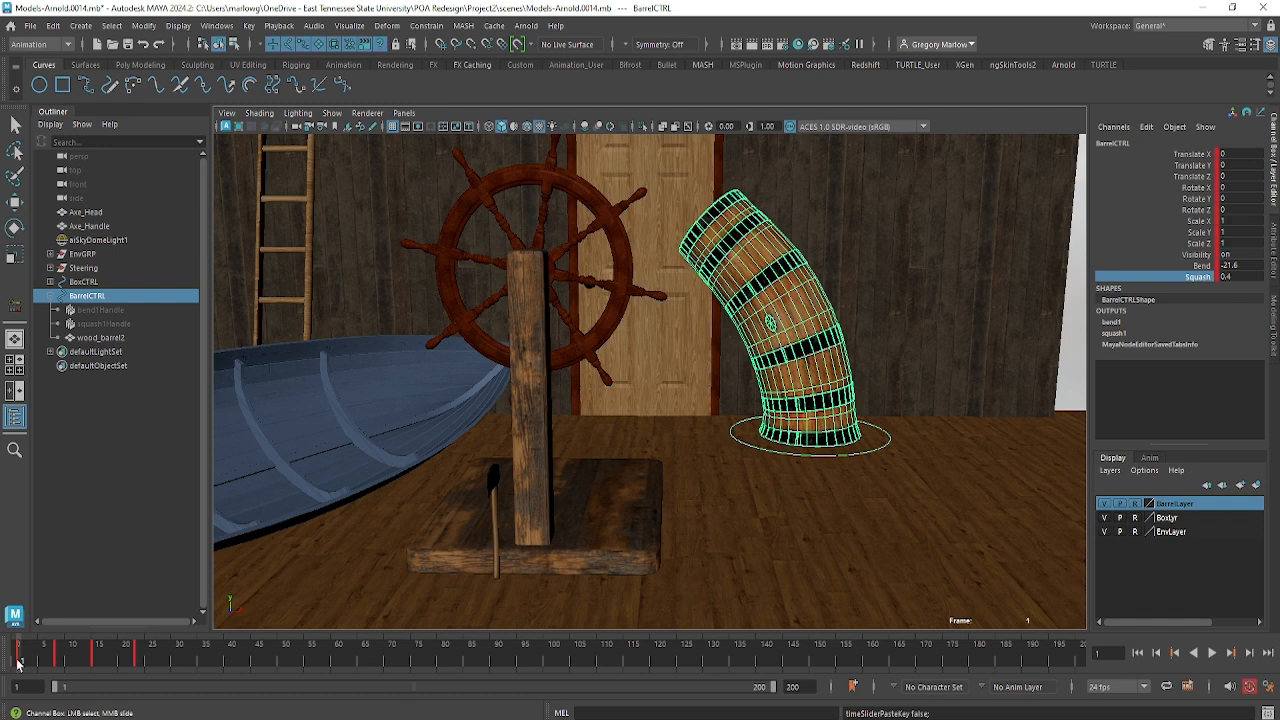
{"action": "key", "text": "alt+v"}
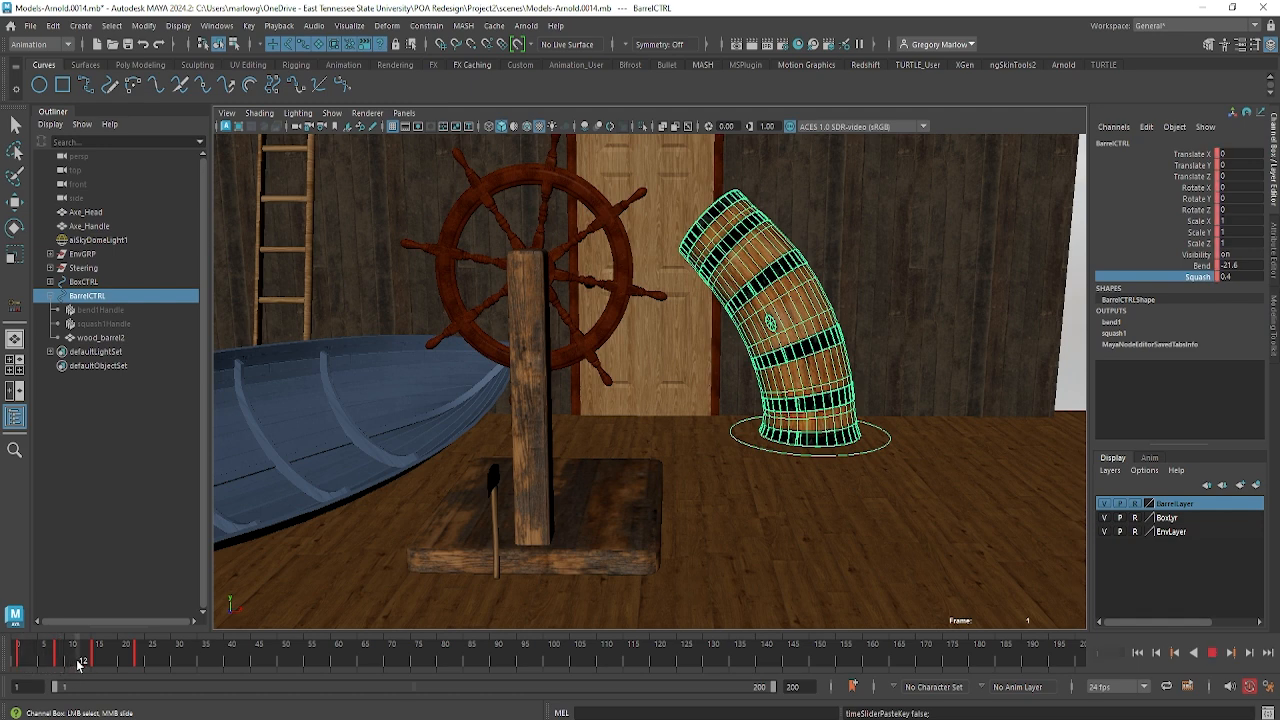
{"action": "left_click", "coordinate": [180, 668]}
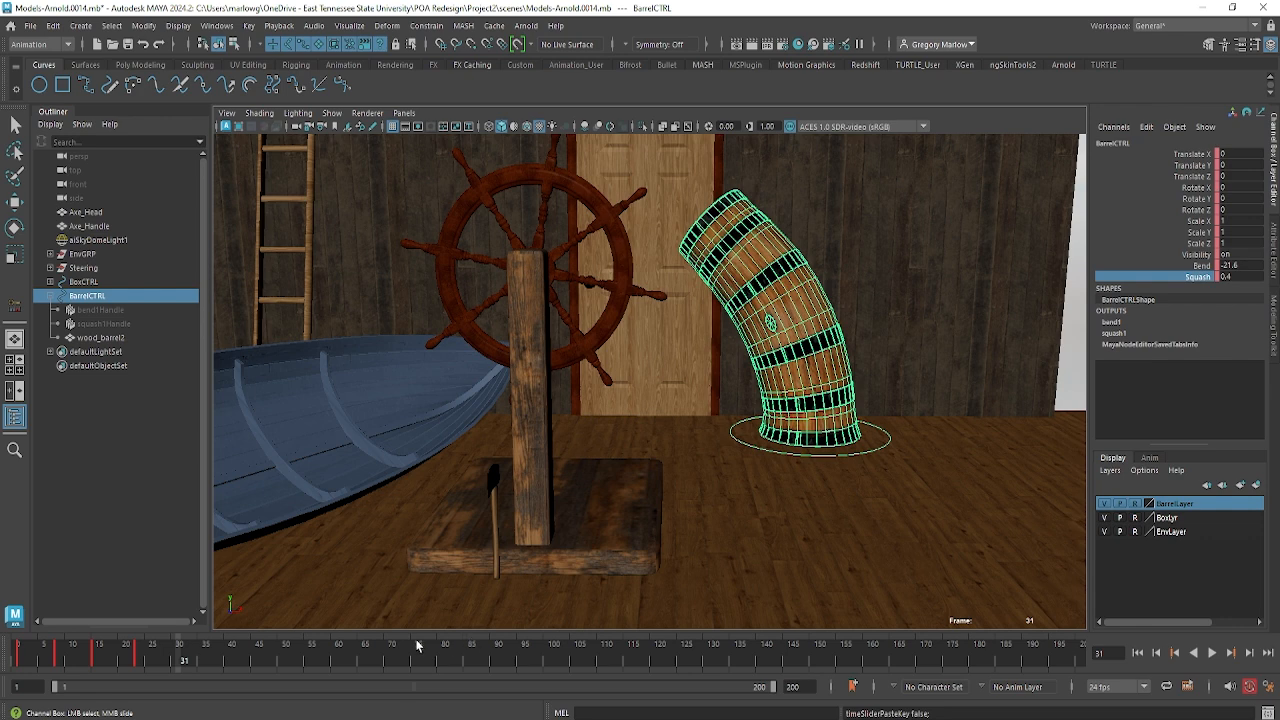
{"action": "key", "text": "s"}
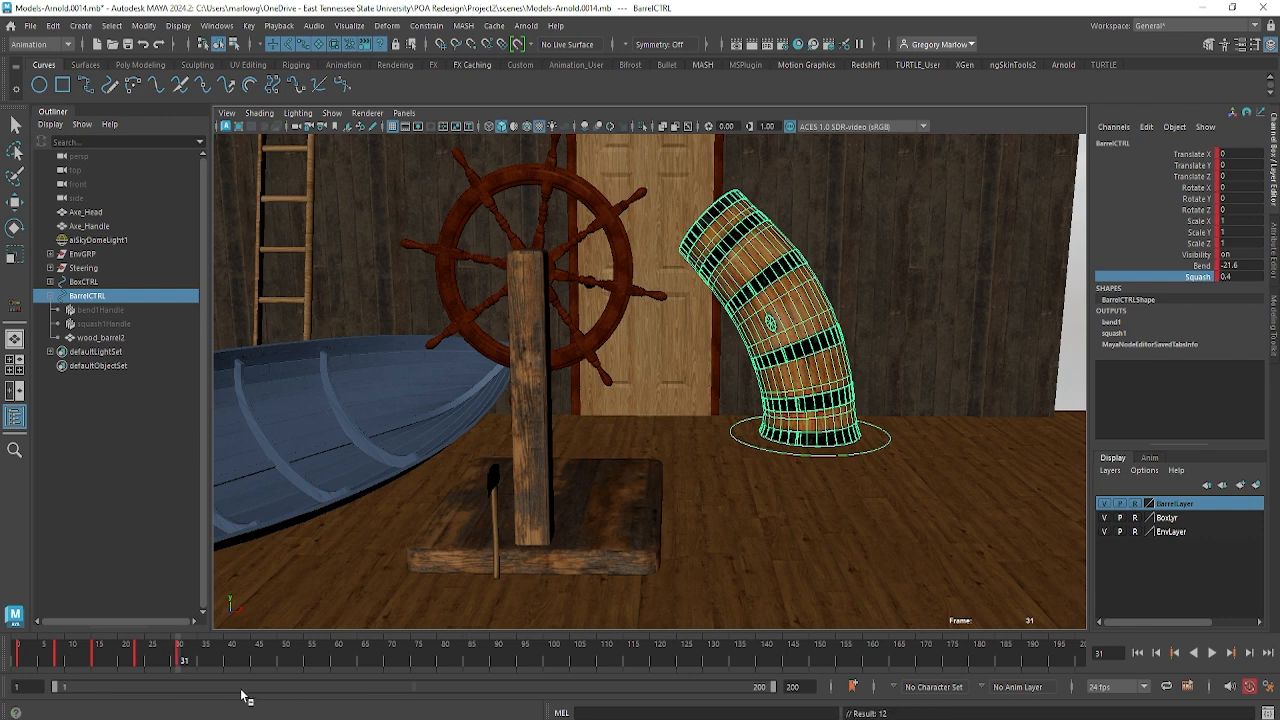
Compare the poses at frames 1 and 31, and play the animation from frame 1 to check the full cycle
{"action": "left_click", "coordinate": [18, 664]}
{"action": "left_click", "coordinate": [181, 661]}
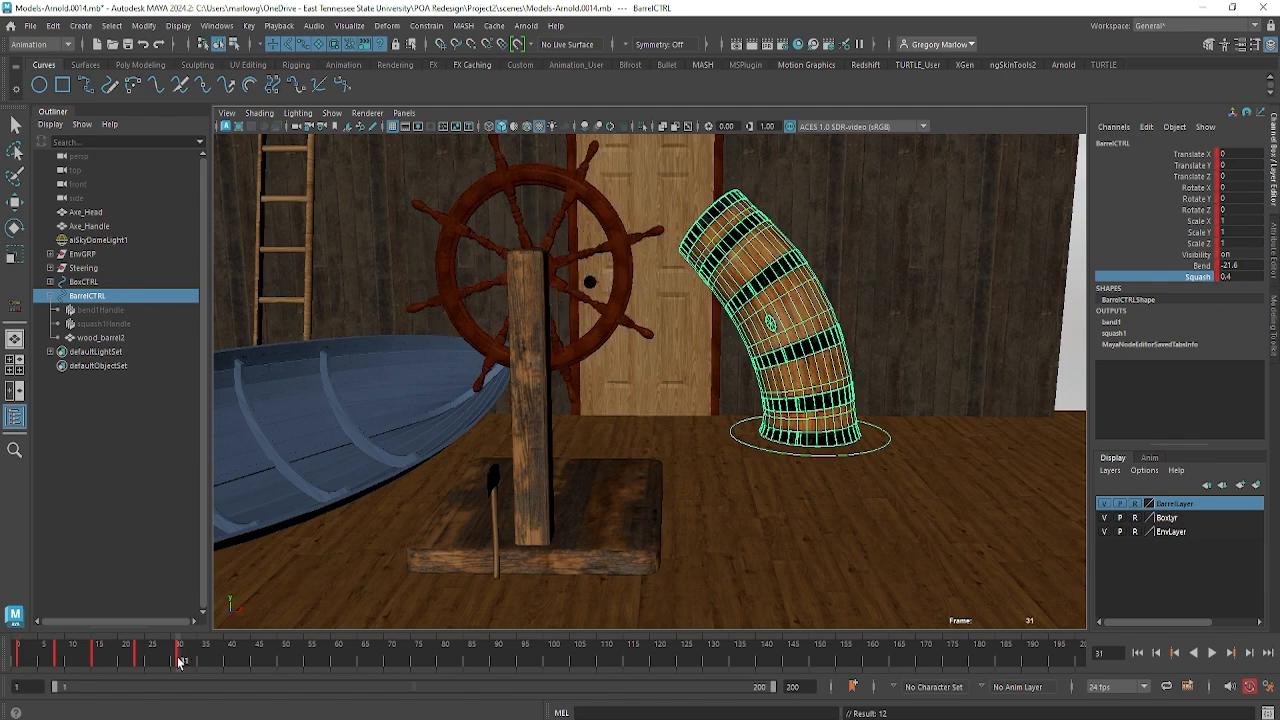
{"action": "left_click_drag", "start_coordinate": [181, 661], "coordinate": [18, 661]}
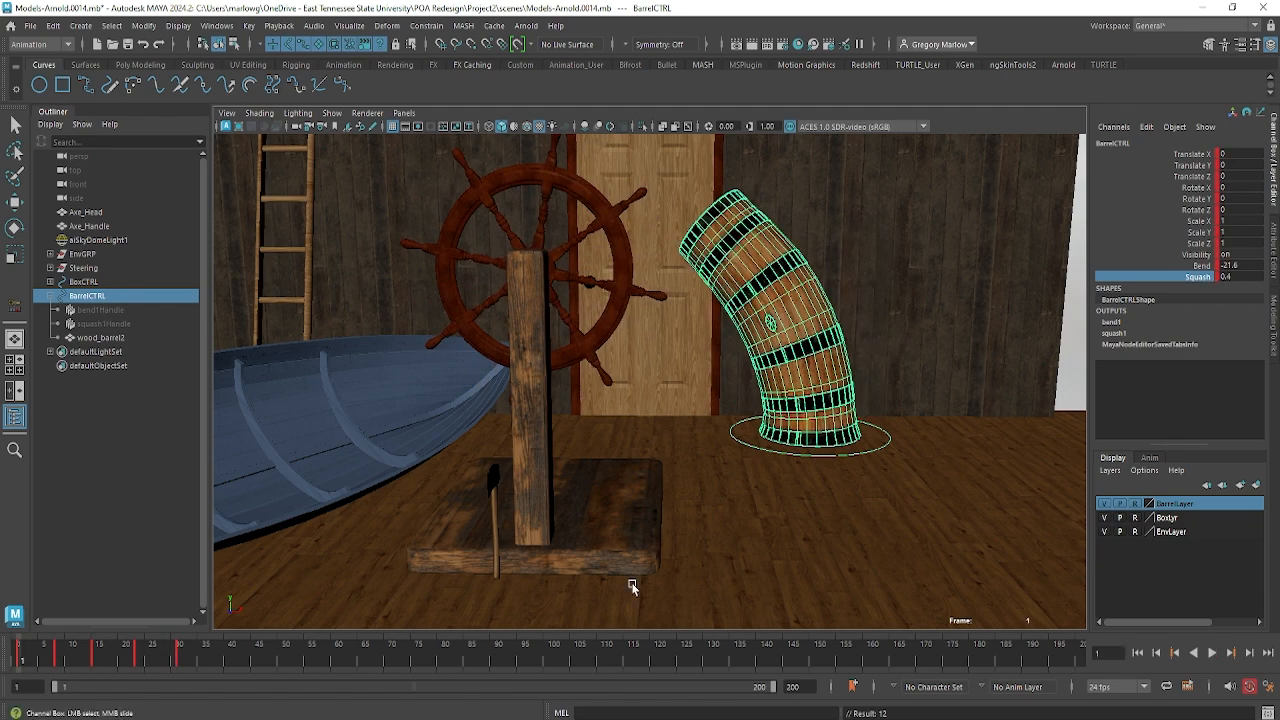
{"action": "left_click", "coordinate": [1213, 652]}
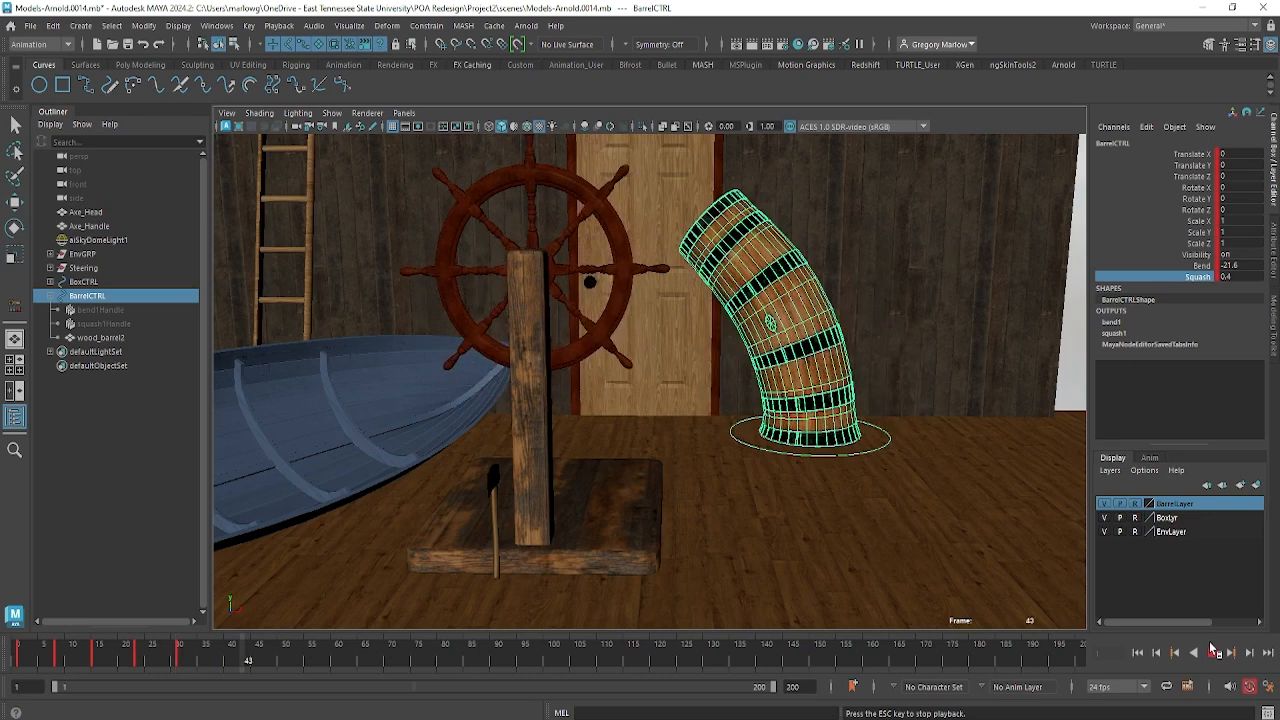
{"action": "left_click", "coordinate": [1211, 652]}
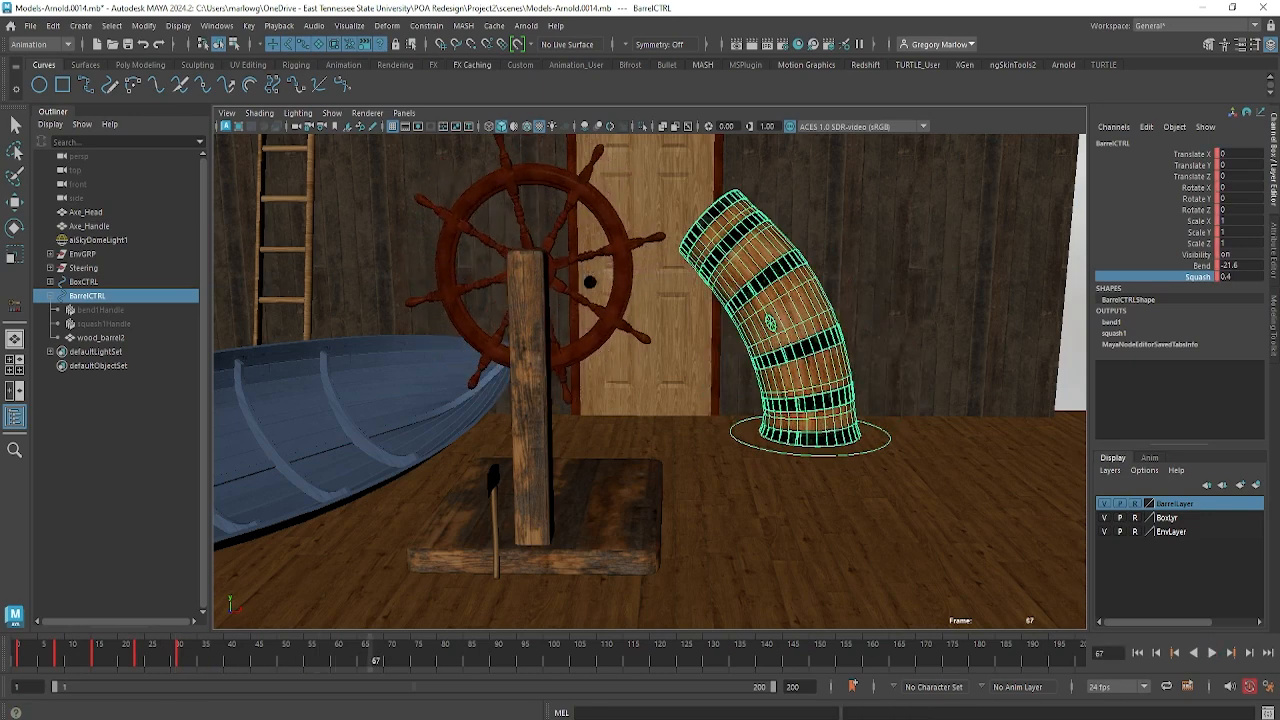
Copy BarrelCTRL's keys from frames 1 to 31 and paste them at frame 31
{"action": "left_click", "coordinate": [18, 660]}
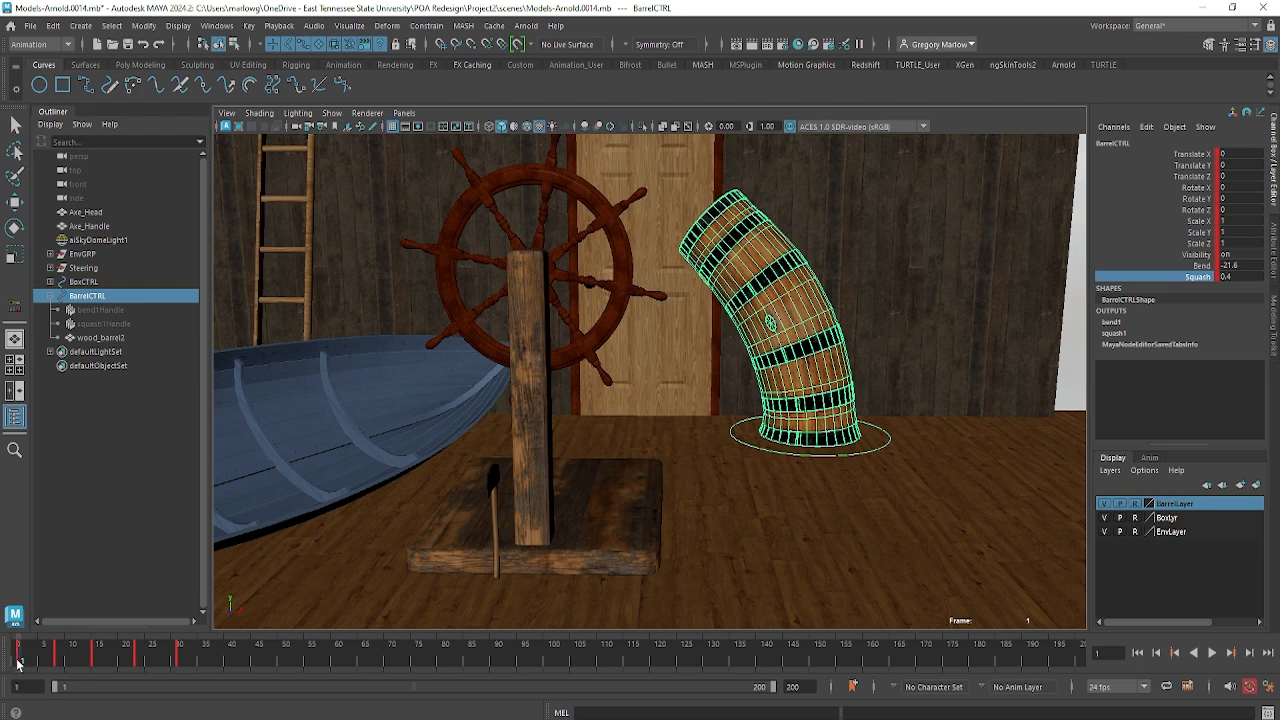
{"action": "left_click_drag", "start_coordinate": [18, 660], "coordinate": [182, 659], "text": "shift"}
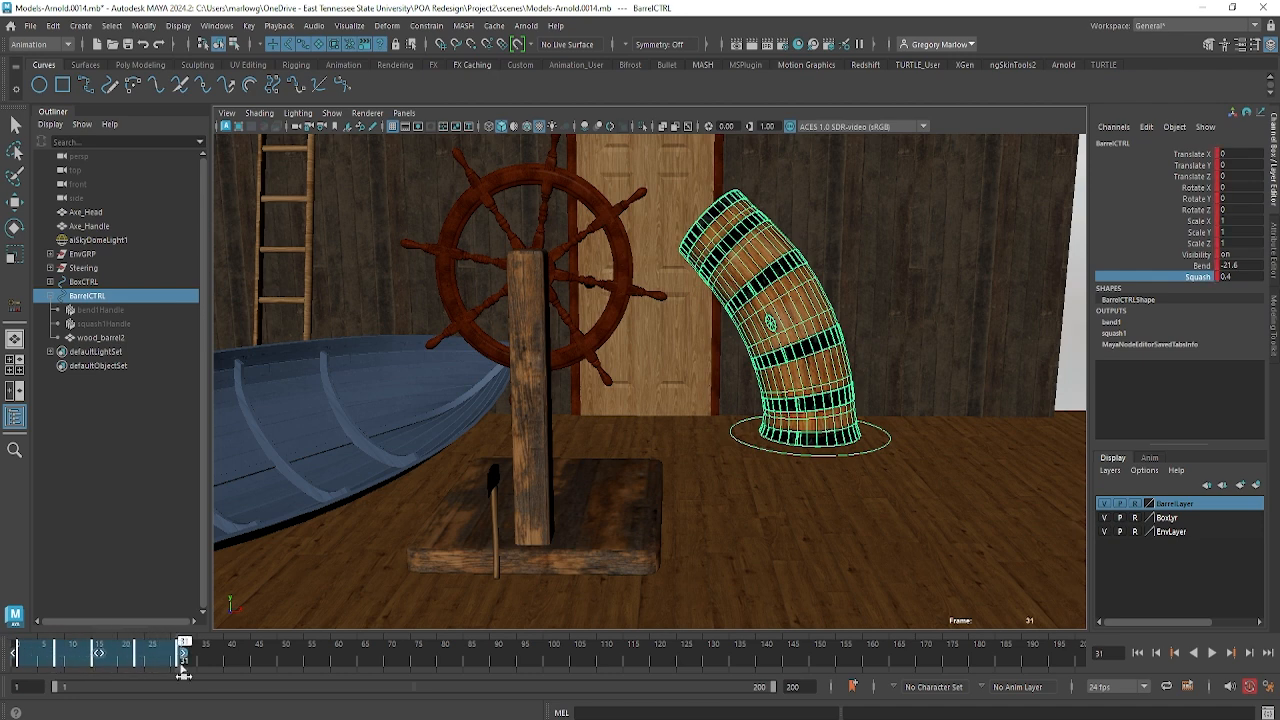
{"action": "right_click", "coordinate": [144, 664]}
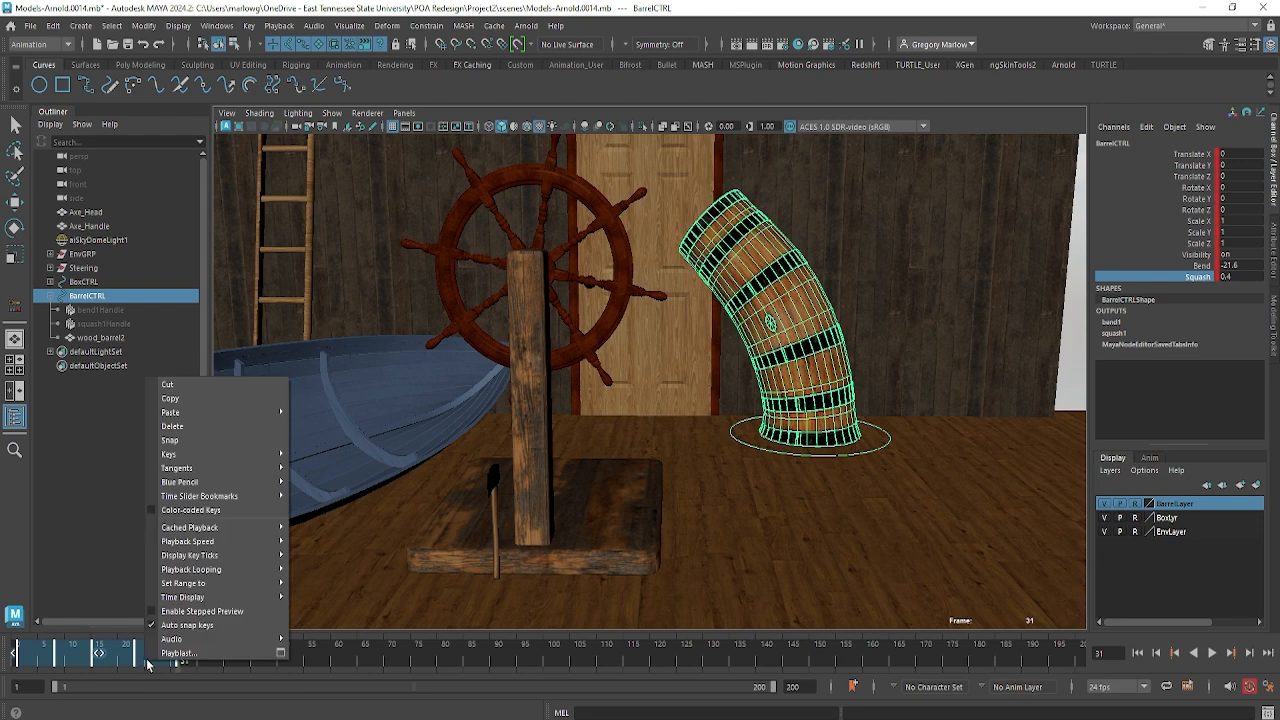
{"action": "left_click", "coordinate": [190, 399]}
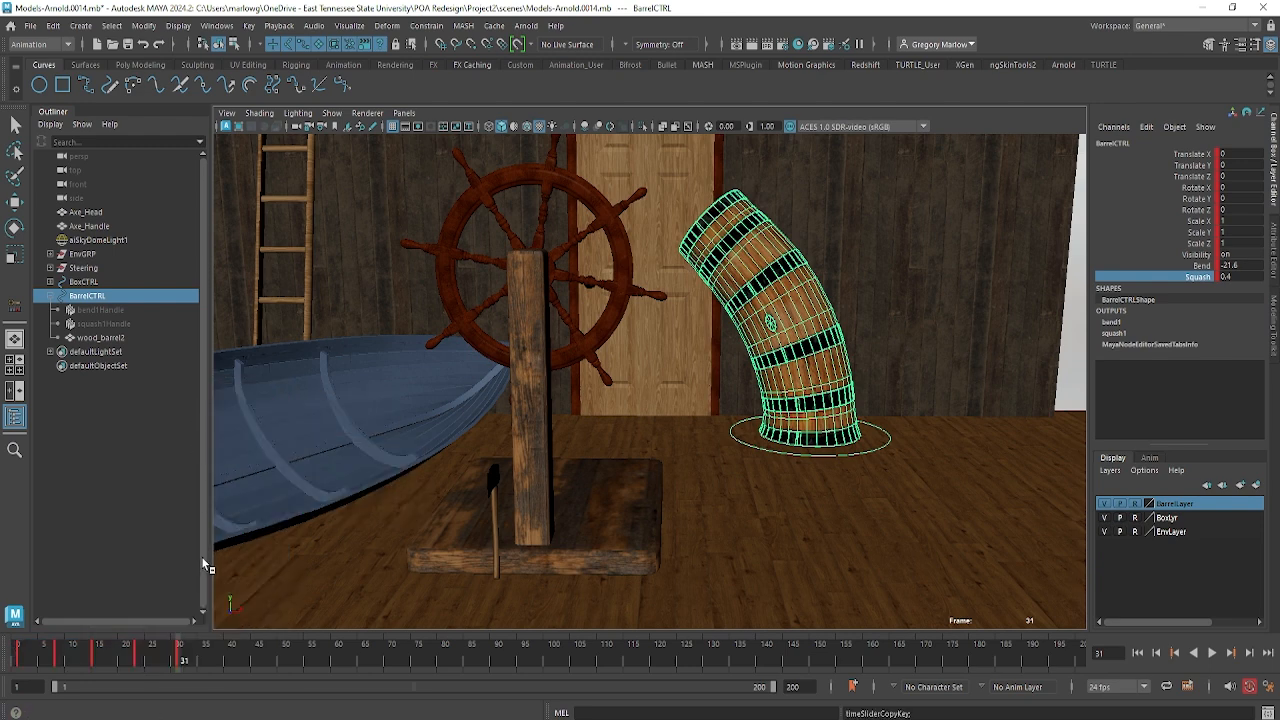
{"action": "key", "text": "alt+v"}
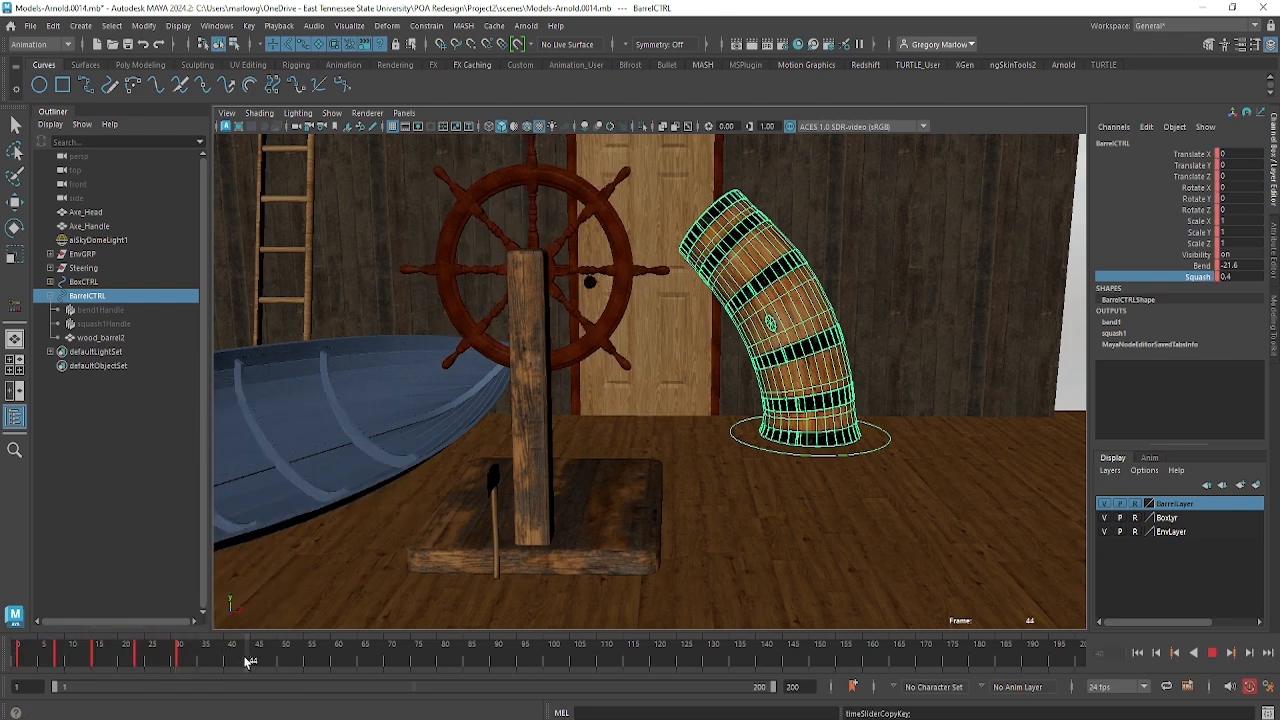
{"action": "left_click", "coordinate": [182, 665]}
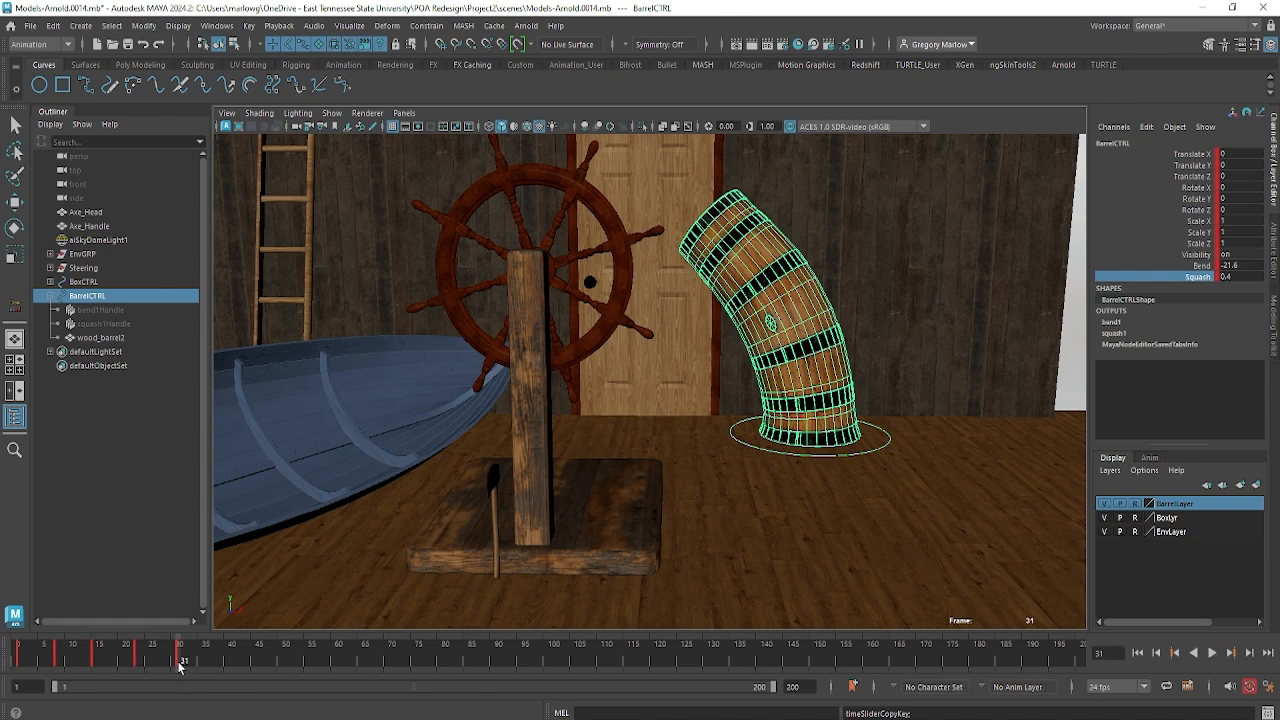
{"action": "right_click", "coordinate": [180, 662]}
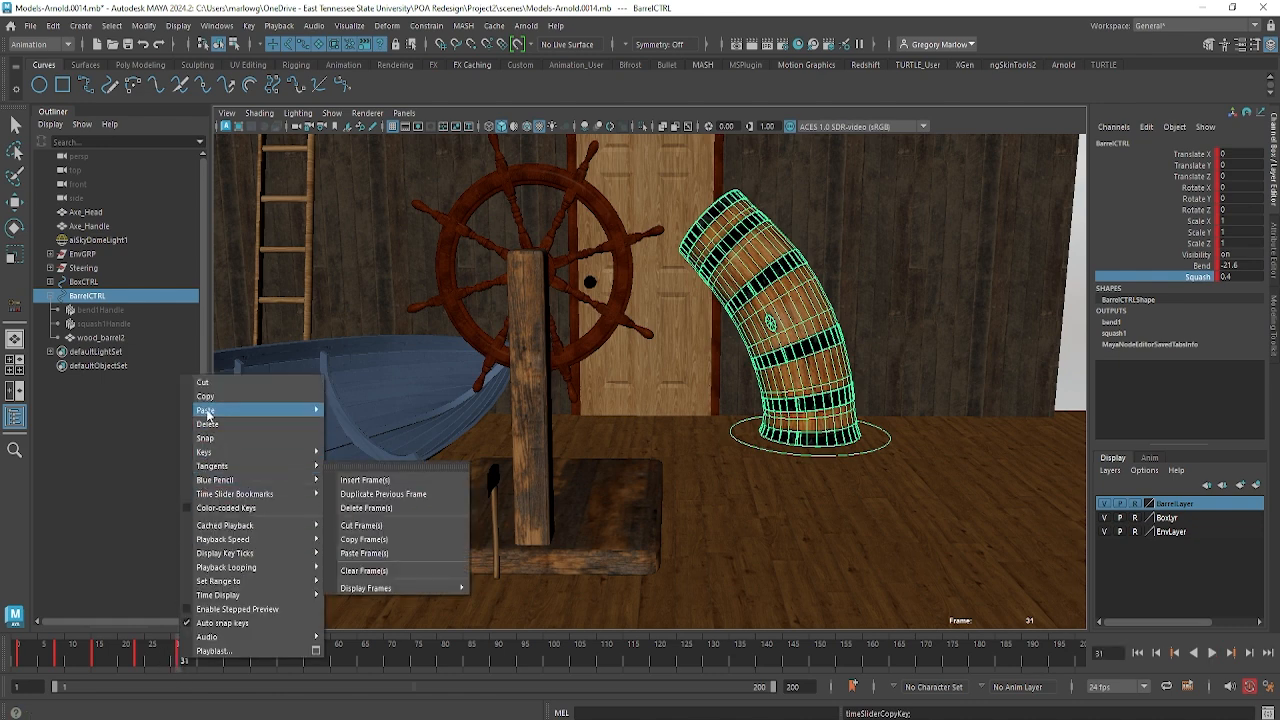
{"action": "mouse_move", "coordinate": [300, 410]}
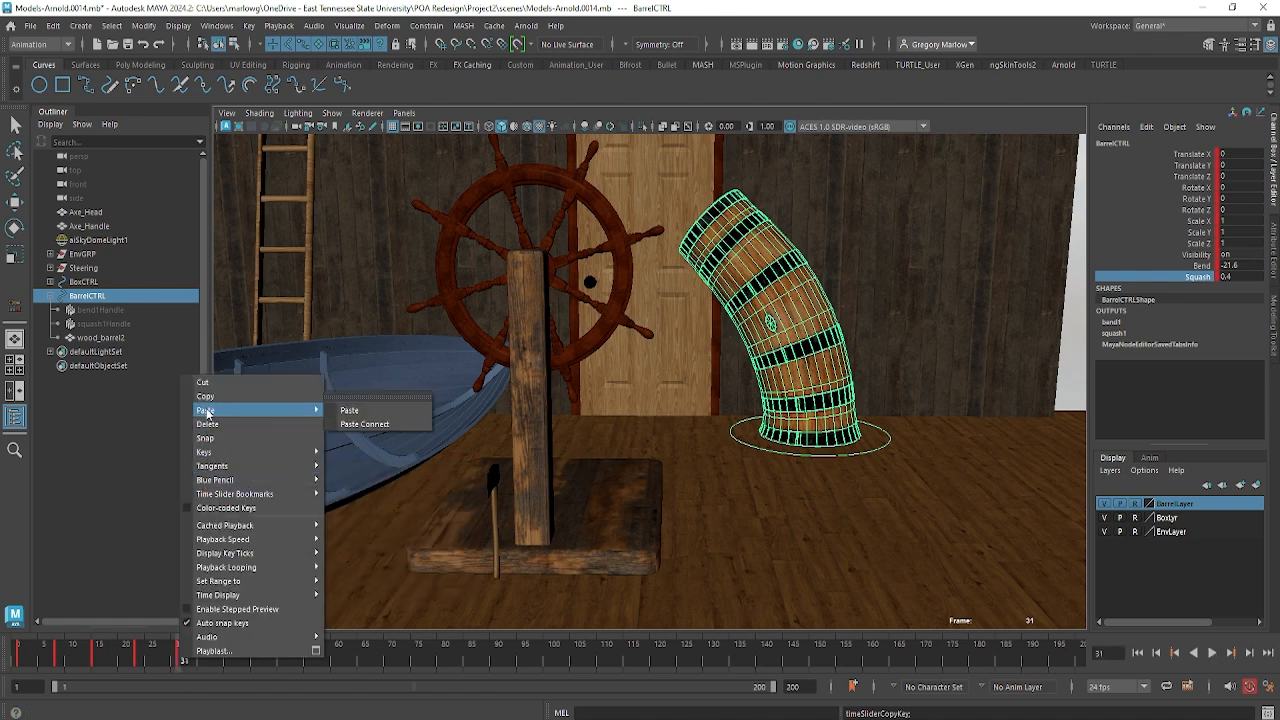
{"action": "left_click", "coordinate": [372, 410]}
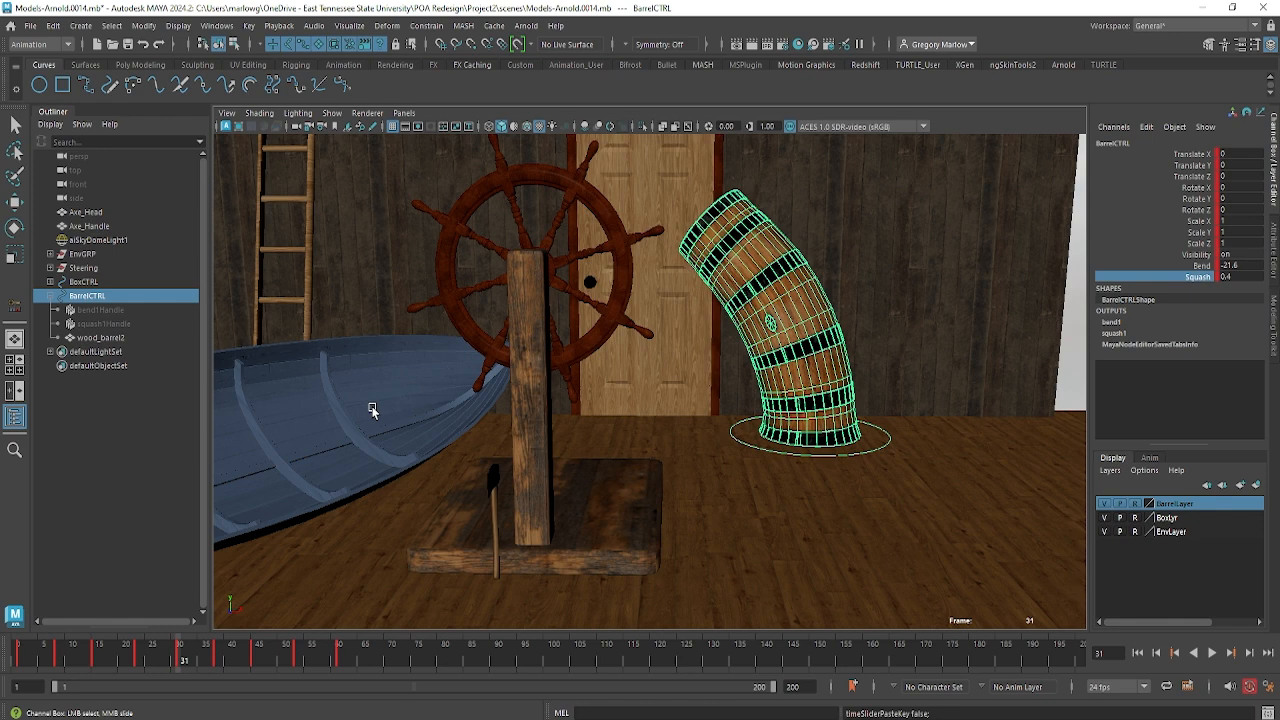
Copy BarrelCTRL's keys from frames 1 to 61 and paste them at frame 61
{"action": "left_click", "coordinate": [17, 665]}
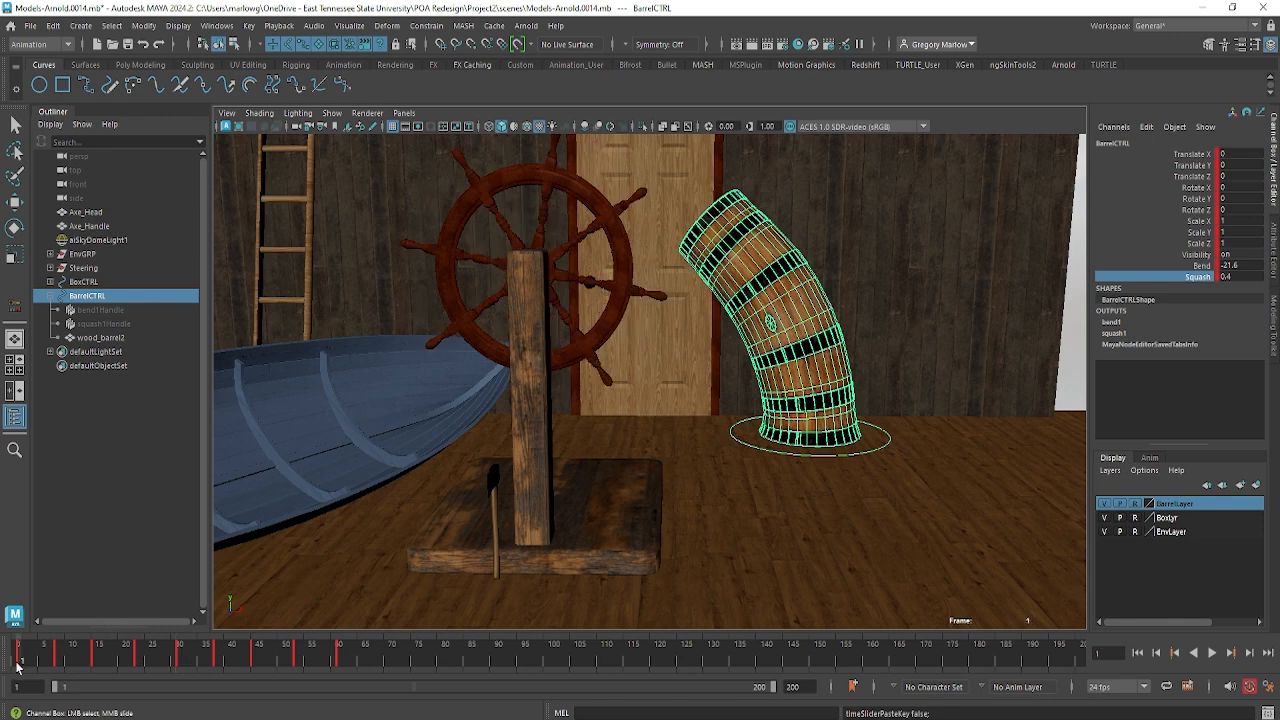
{"action": "left_click_drag", "start_coordinate": [17, 665], "coordinate": [338, 672], "text": "shift"}
{"action": "right_click", "coordinate": [248, 658]}
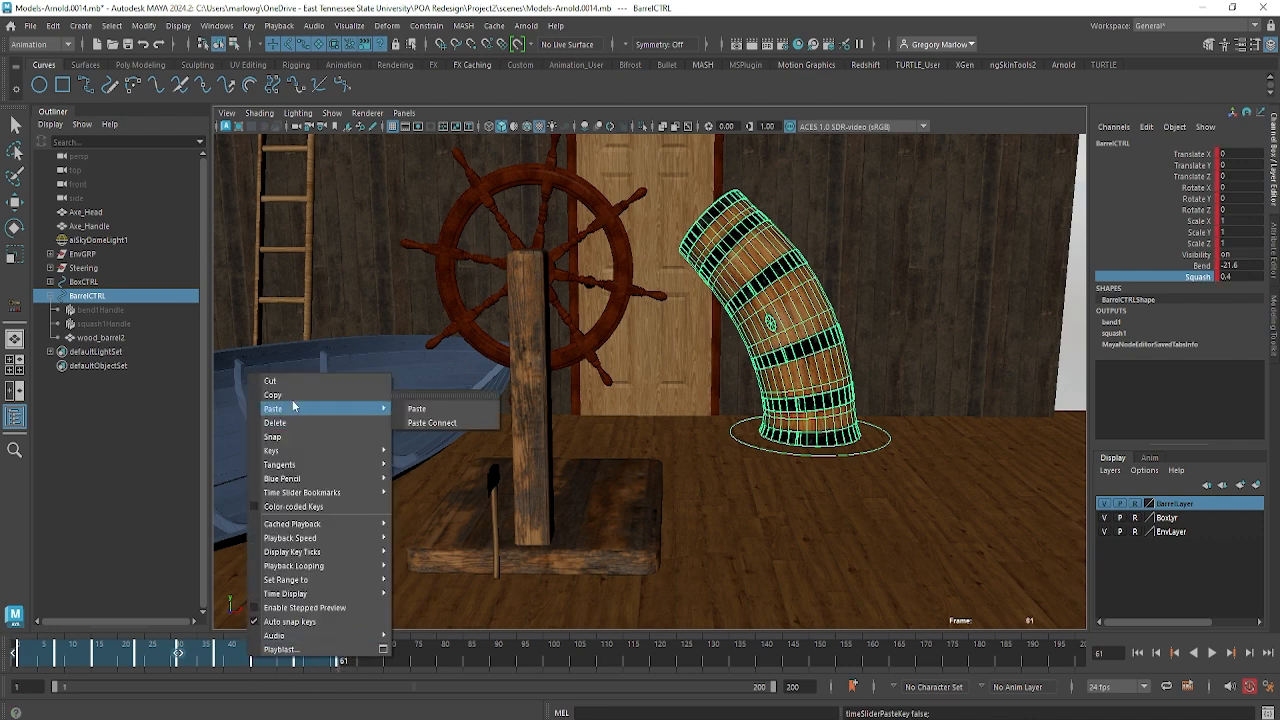
{"action": "left_click", "coordinate": [289, 392]}
{"action": "right_click", "coordinate": [343, 662]}
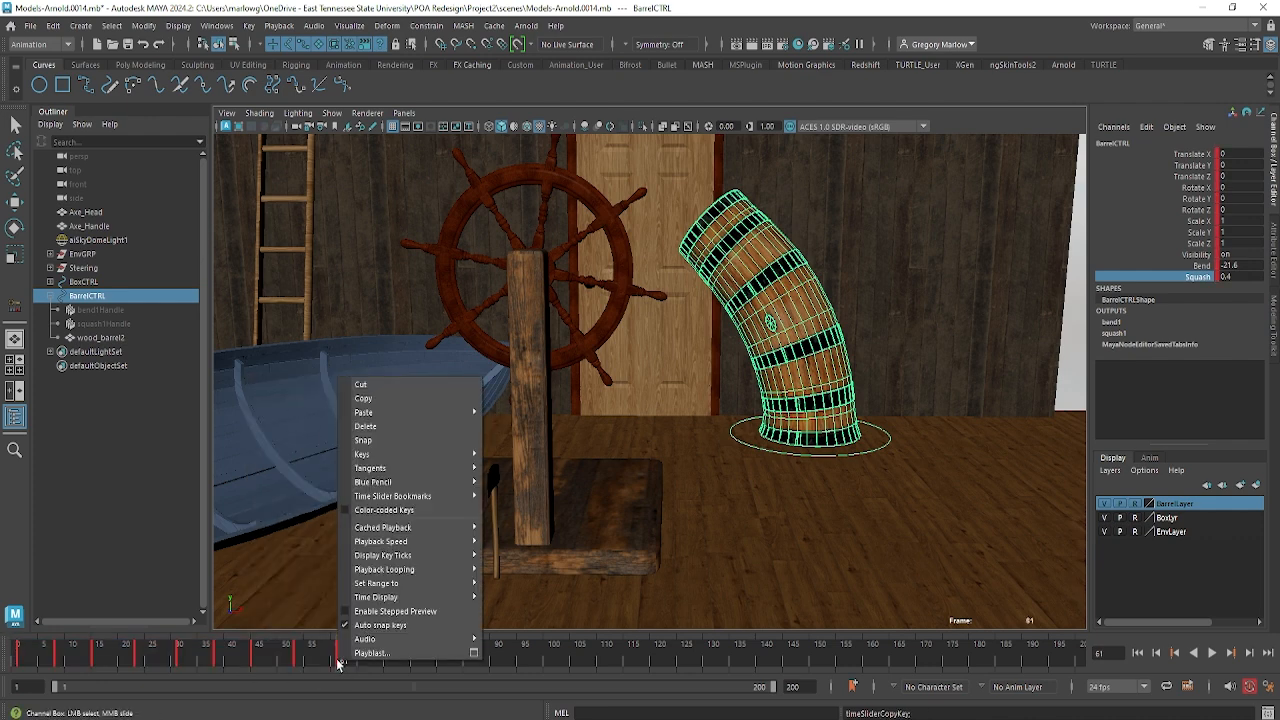
{"action": "mouse_move", "coordinate": [368, 412]}
{"action": "left_click", "coordinate": [524, 413]}
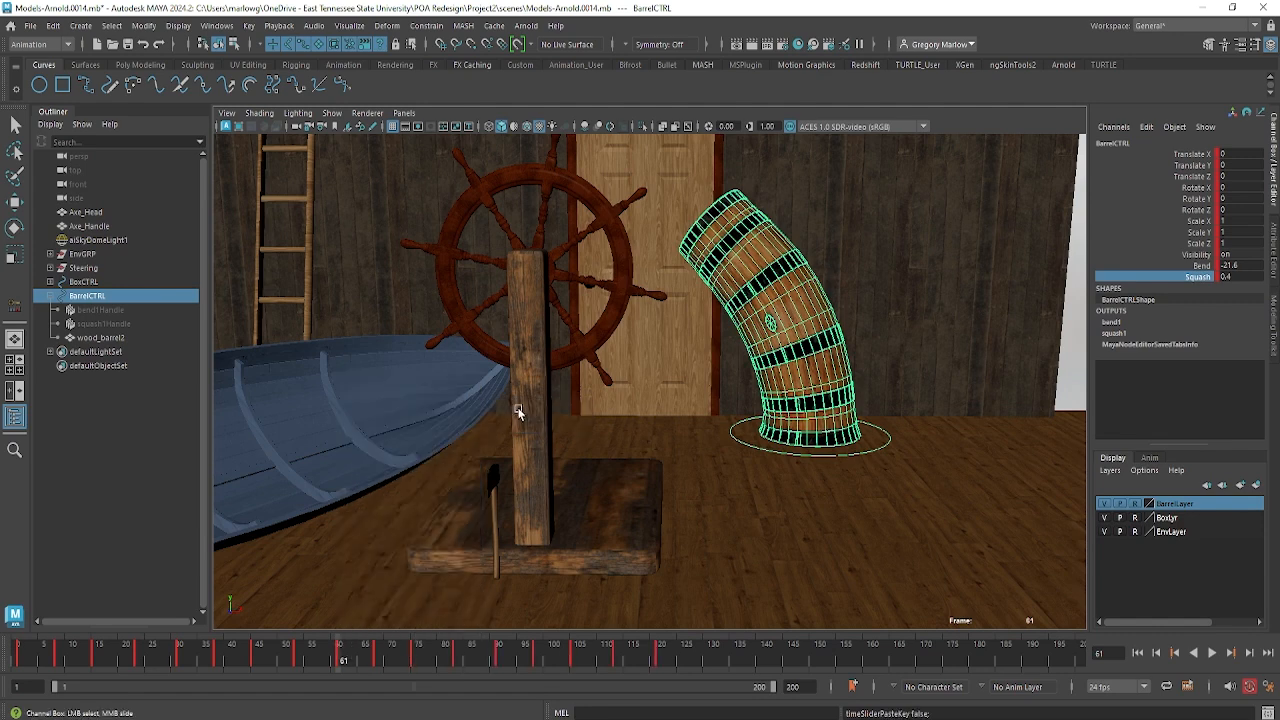
Paste the copied BarrelCTRL keys again at frames 121 and 181 to extend the cycle along the timeline
{"action": "left_click", "coordinate": [658, 662]}
{"action": "right_click", "coordinate": [658, 662]}
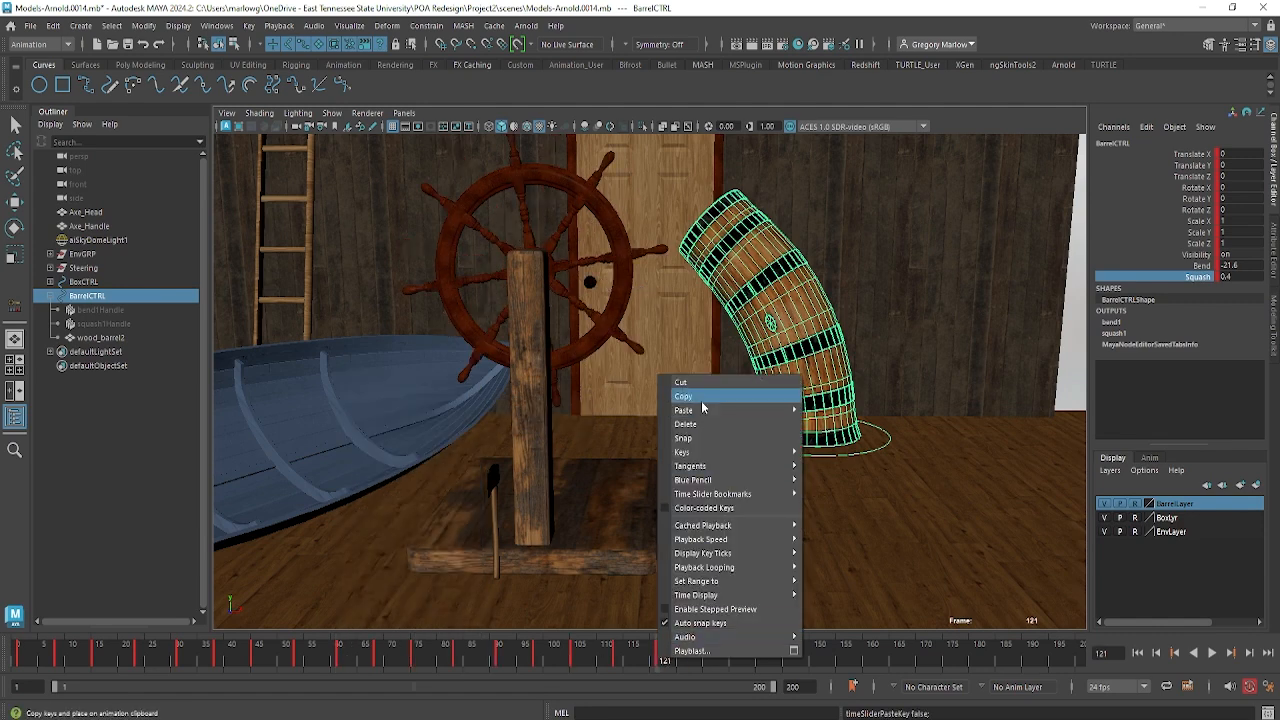
{"action": "mouse_move", "coordinate": [704, 410]}
{"action": "left_click", "coordinate": [818, 410]}
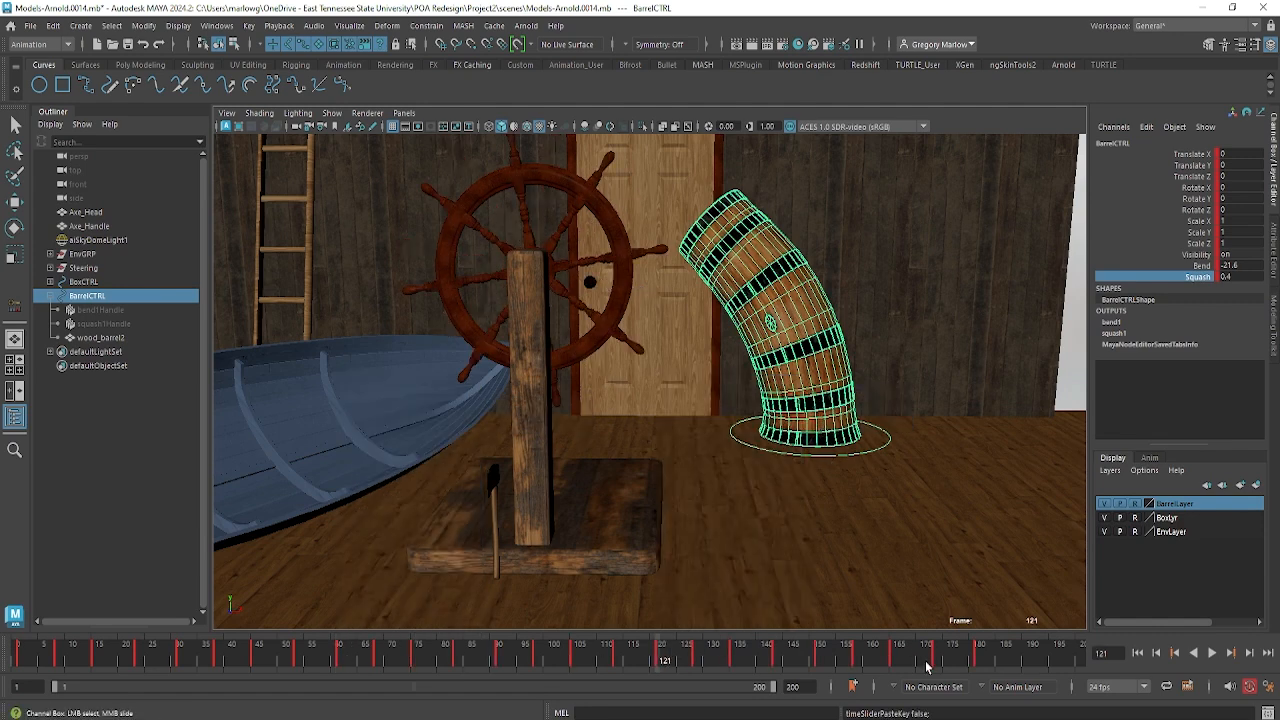
{"action": "left_click", "coordinate": [980, 658]}
{"action": "right_click", "coordinate": [980, 658]}
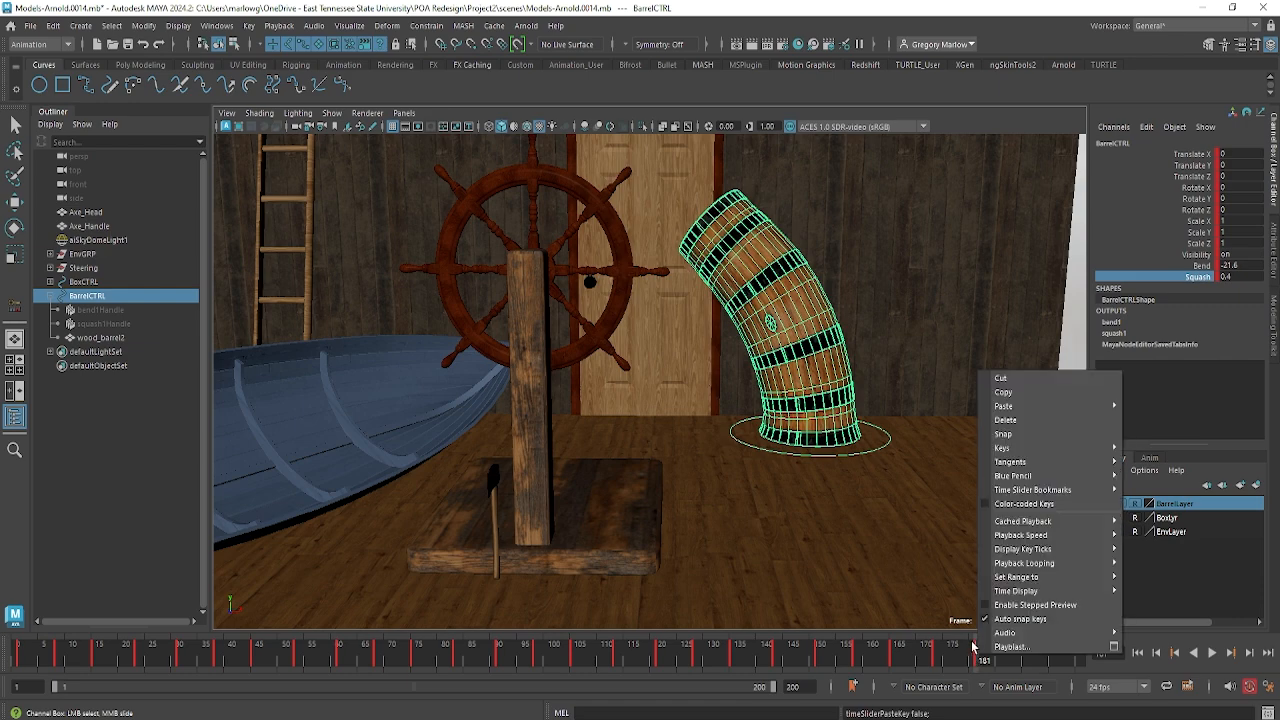
{"action": "mouse_move", "coordinate": [1100, 406]}
{"action": "left_click", "coordinate": [1167, 406]}
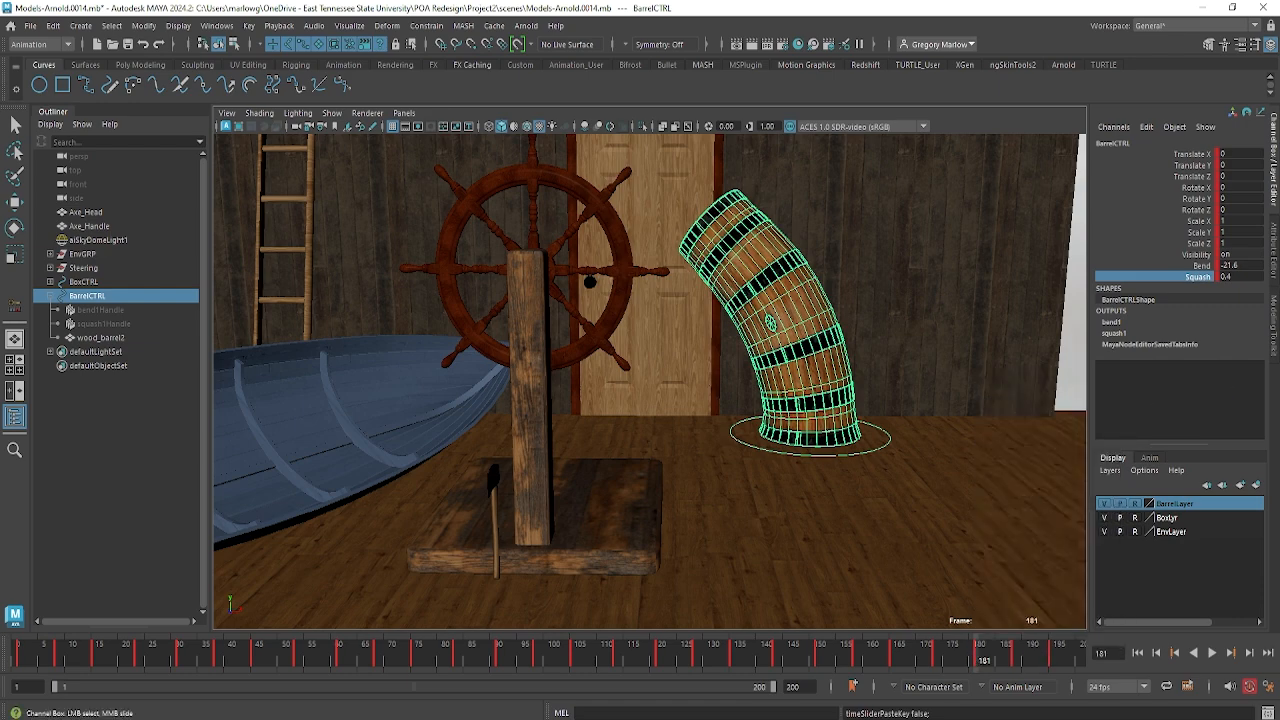
Play the repeated barrel animation from frame 1 and review it from a wider angle, stopping playback at the end
{"action": "left_click_drag", "start_coordinate": [715, 663], "coordinate": [16, 672]}
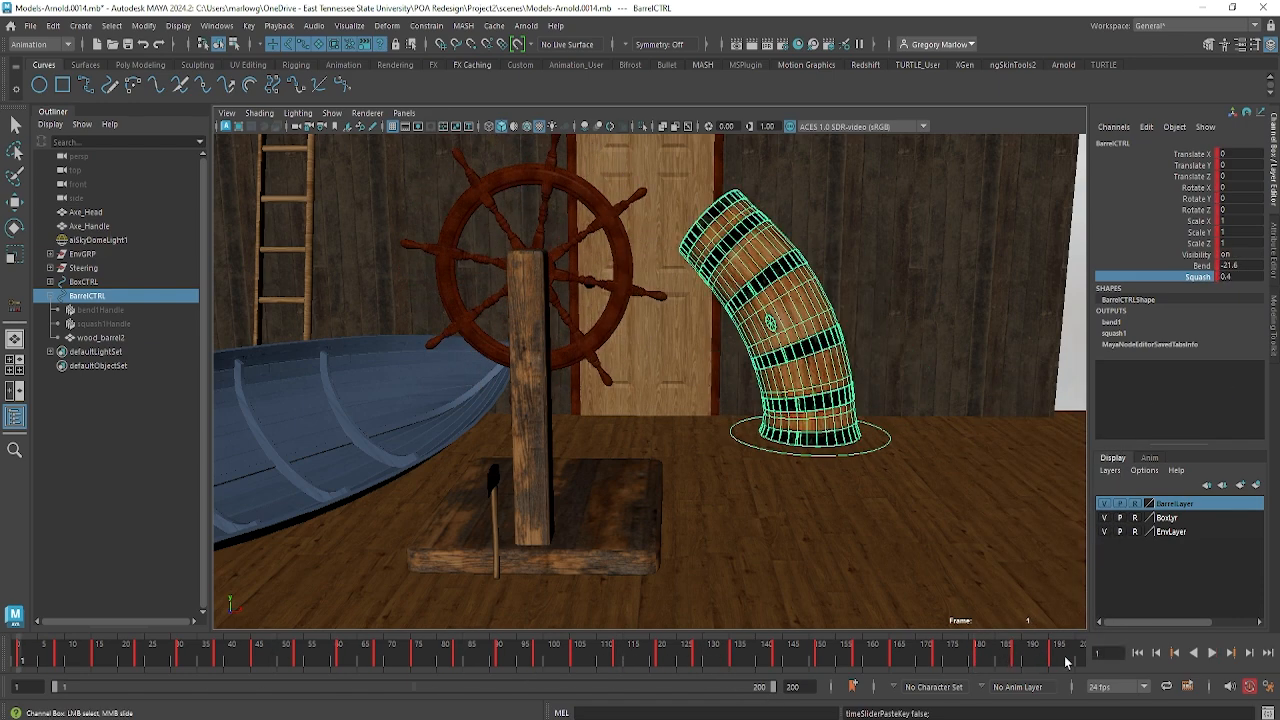
{"action": "left_click", "coordinate": [1212, 653]}
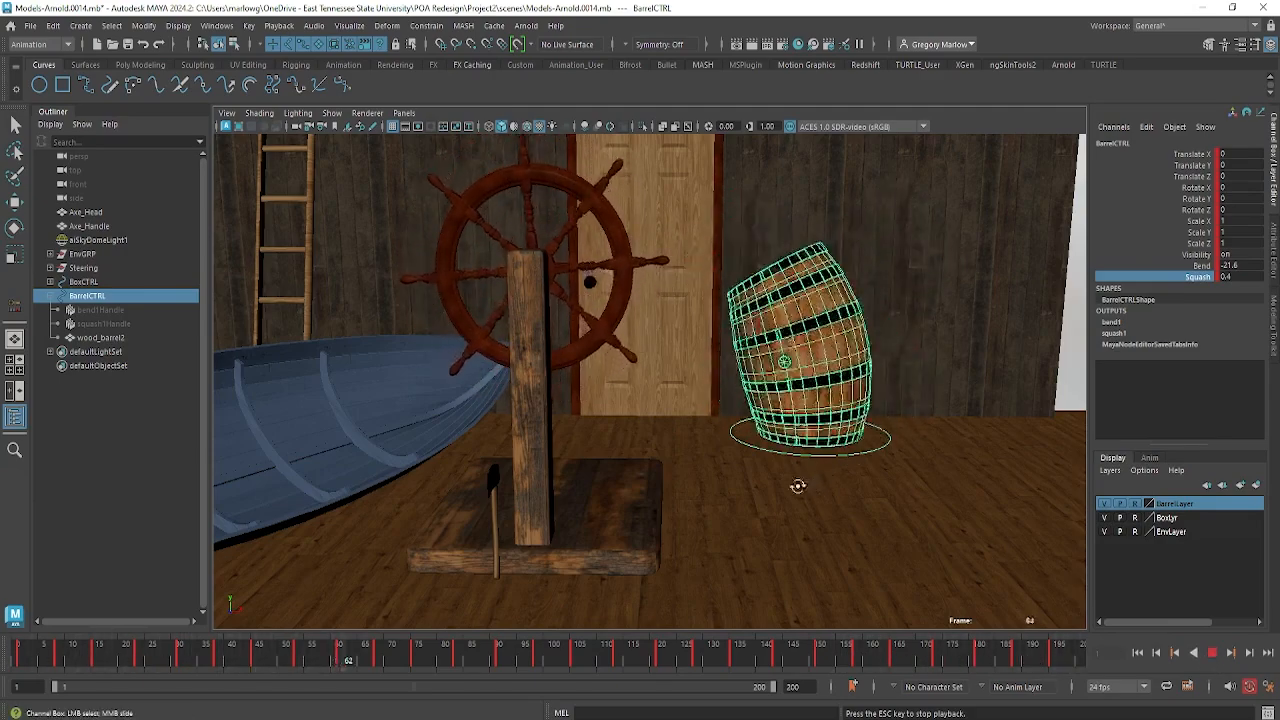
{"action": "left_click_drag", "start_coordinate": [803, 486], "coordinate": [712, 505], "text": "alt"}
{"action": "scroll", "coordinate": [760, 485], "scroll_direction": "down", "scroll_amount": 5}
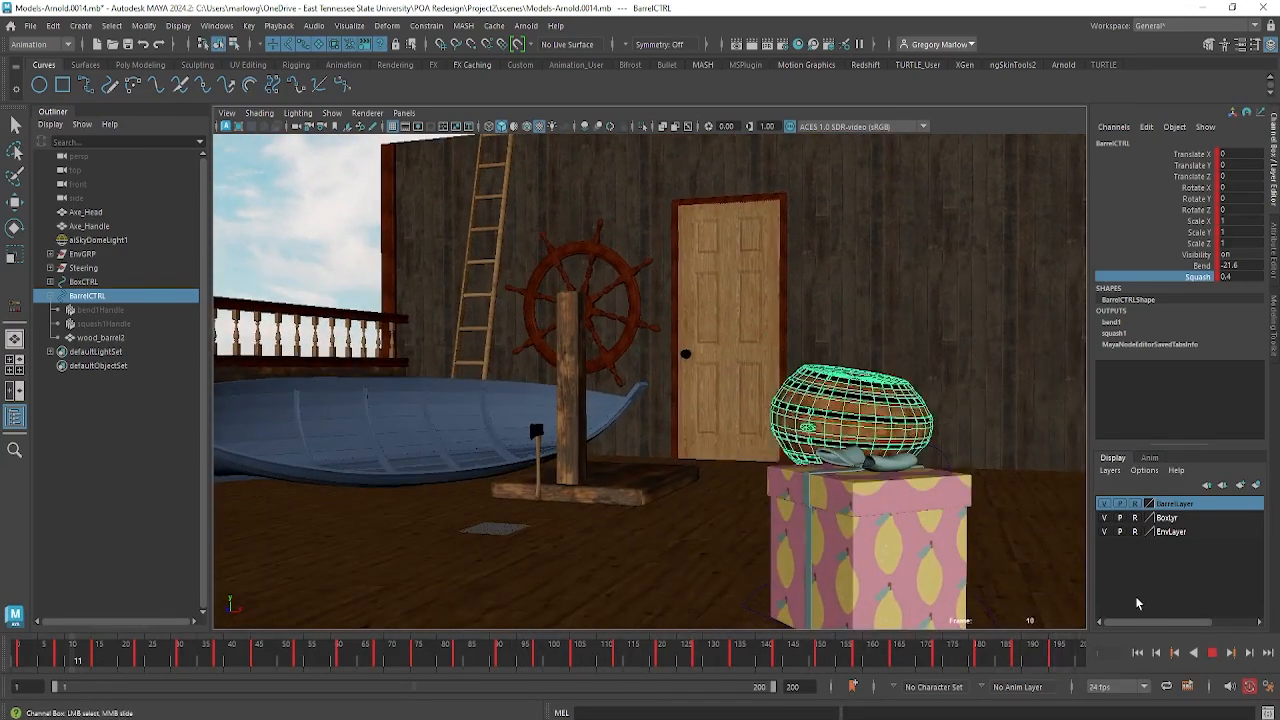
{"action": "left_click", "coordinate": [1212, 651]}
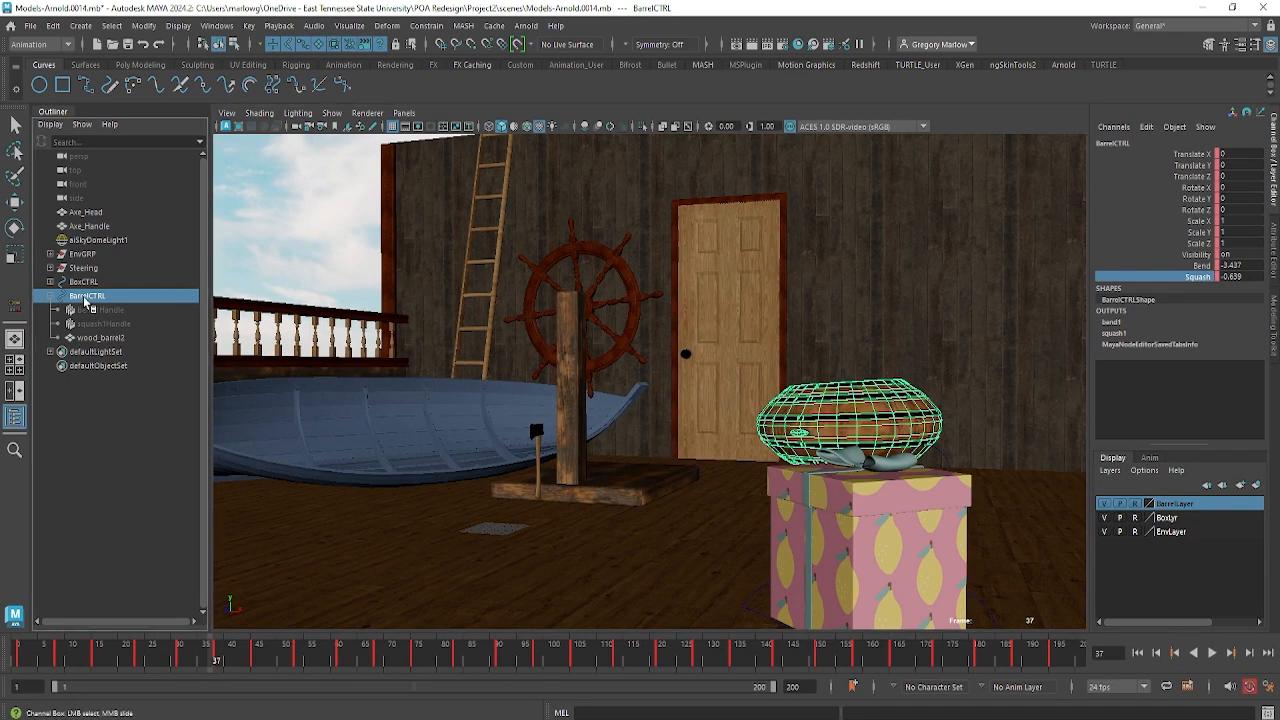
Open the Graph Editor, dock it beside the viewport, and hide the Outliner
{"action": "left_click", "coordinate": [387, 25]}
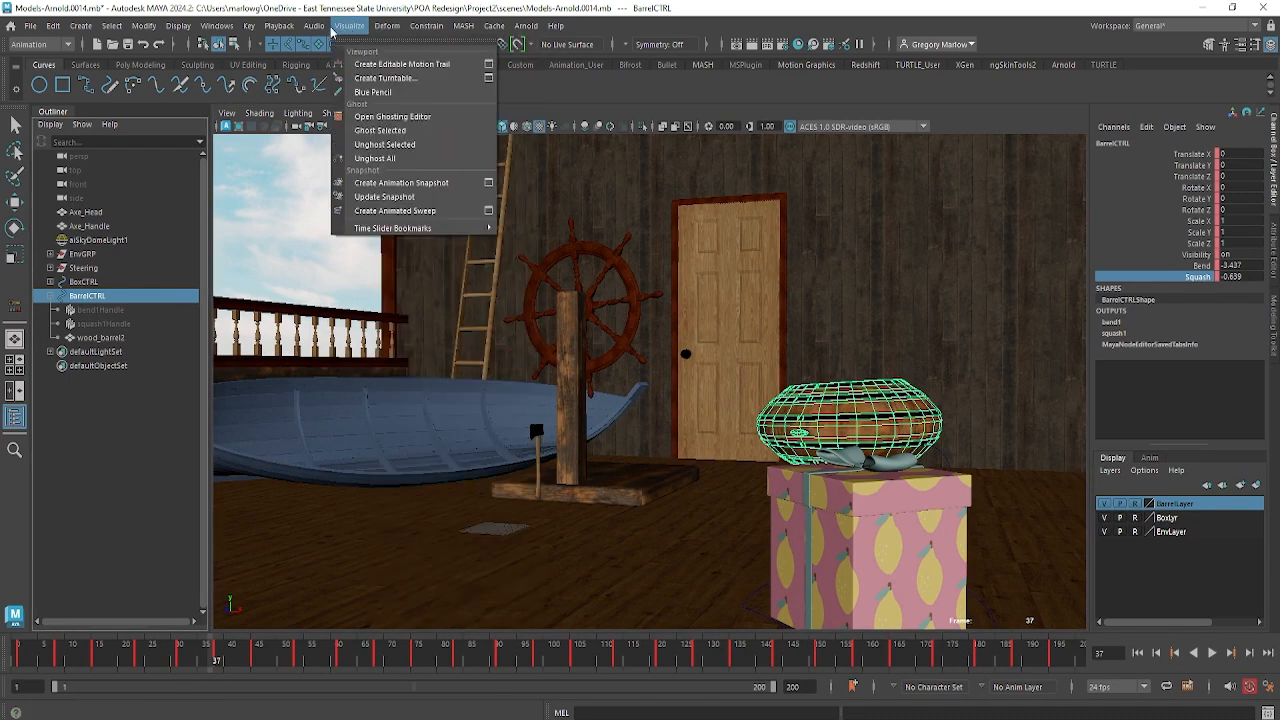
{"action": "mouse_move", "coordinate": [266, 27]}
{"action": "mouse_move", "coordinate": [221, 28]}
{"action": "mouse_move", "coordinate": [250, 124]}
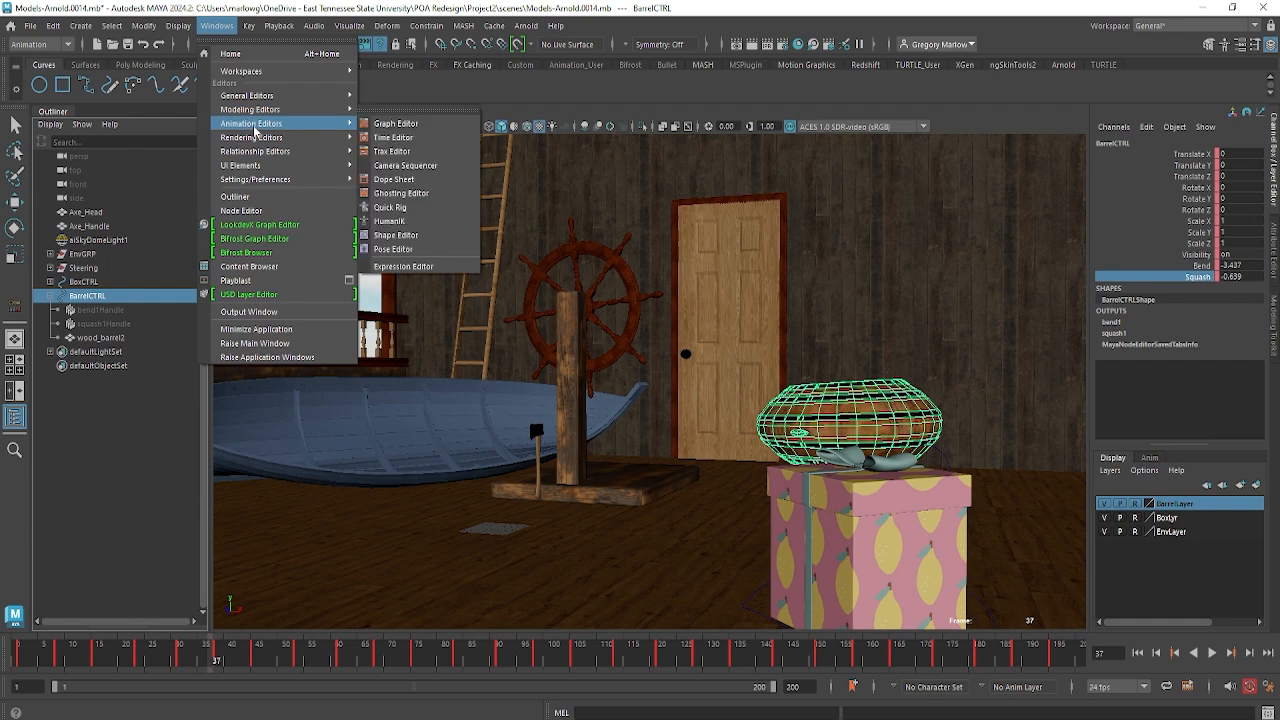
{"action": "left_click", "coordinate": [390, 124]}
{"action": "left_click_drag", "start_coordinate": [425, 203], "coordinate": [179, 180]}
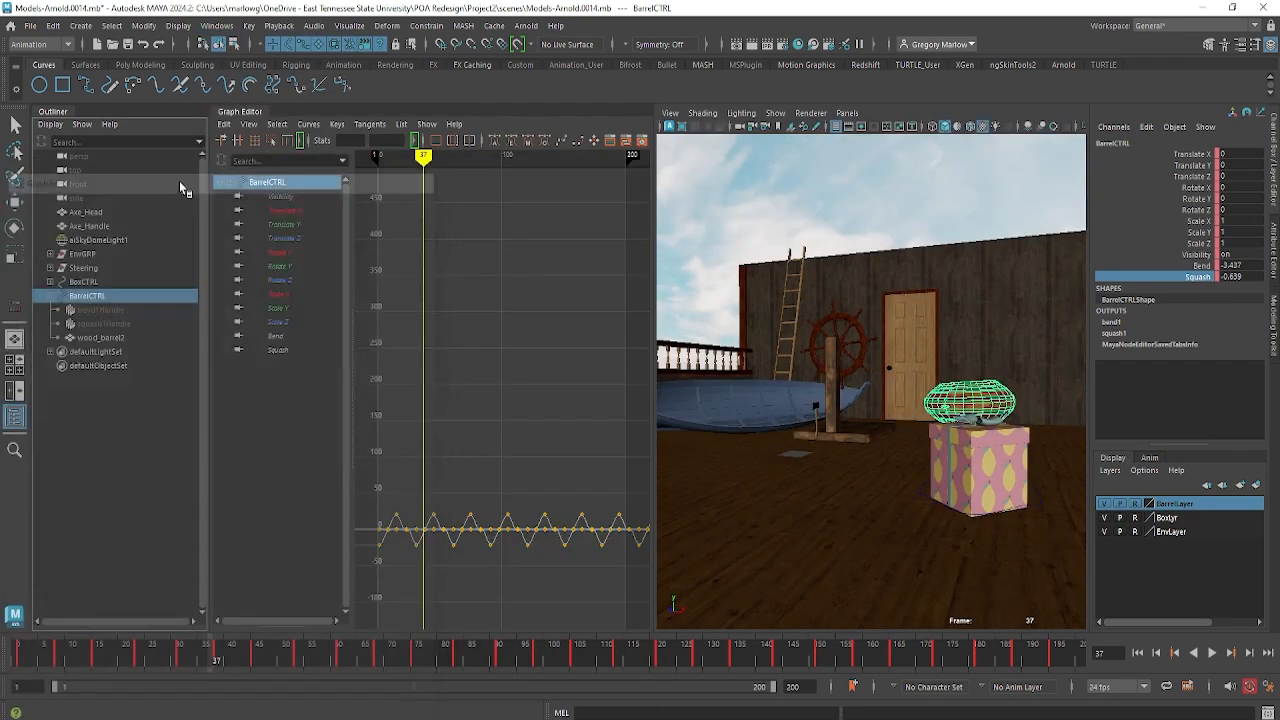
{"action": "left_click", "coordinate": [14, 420]}
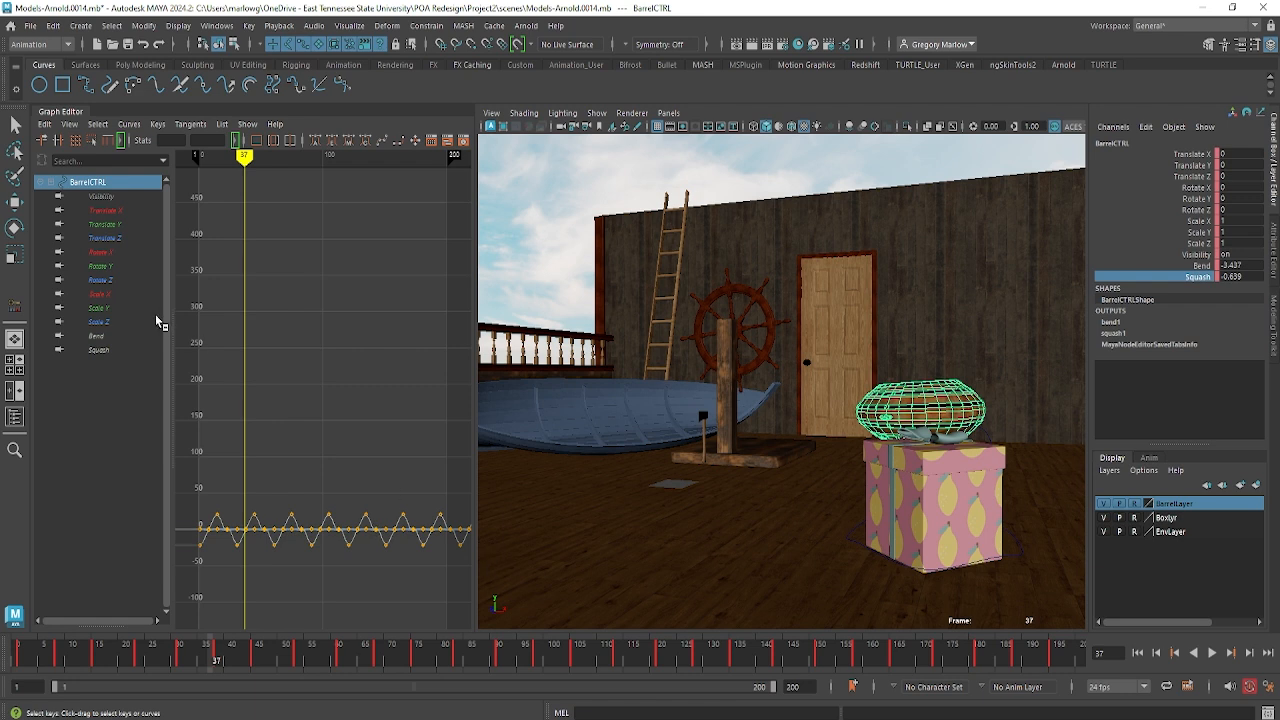
Examine BarrelCTRL's Bend and Squash curves in a widened Graph Editor, checking the Bend curve around frames 15 and 23
{"action": "left_click", "coordinate": [100, 337]}
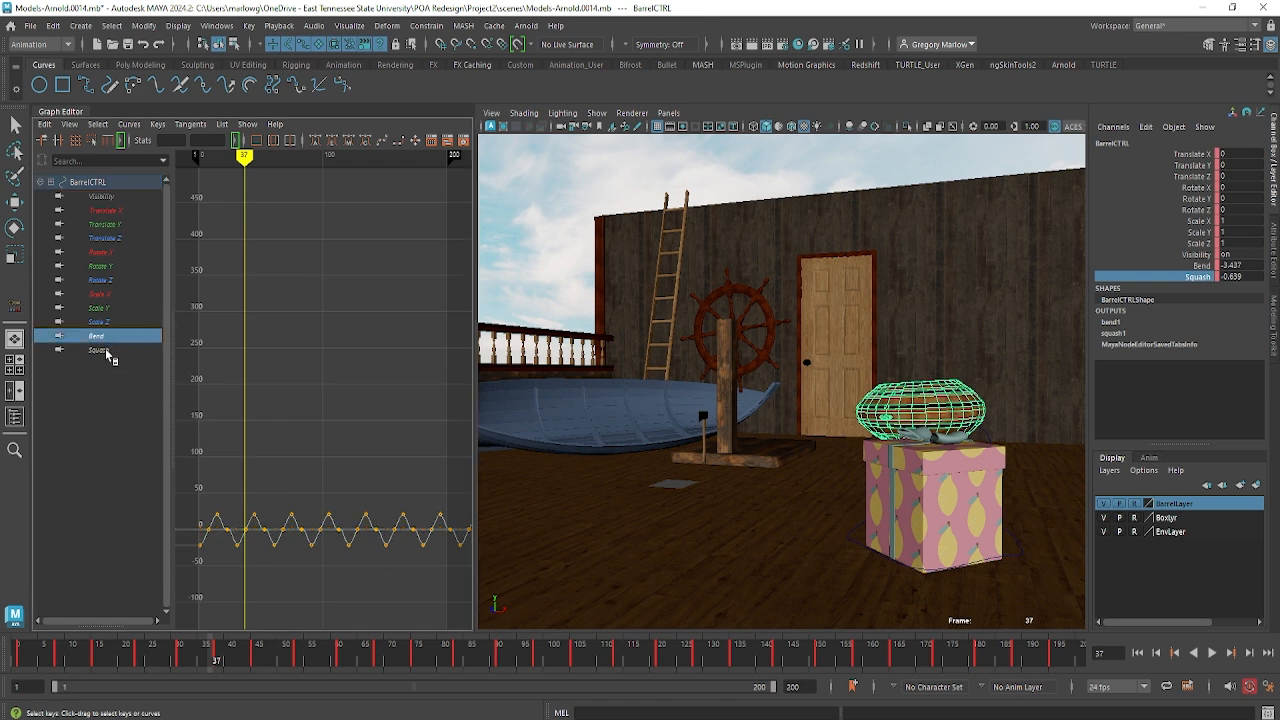
{"action": "left_click", "coordinate": [105, 350]}
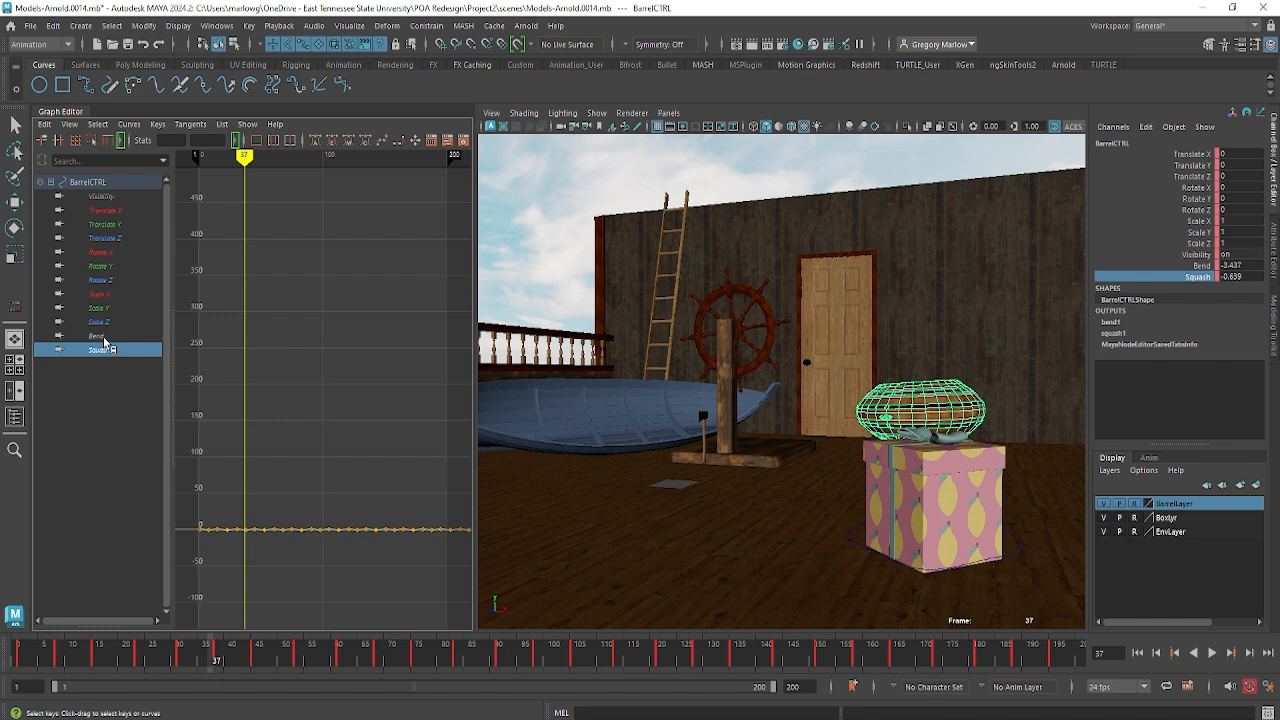
{"action": "left_click", "coordinate": [100, 337]}
{"action": "left_click_drag", "start_coordinate": [472, 355], "coordinate": [626, 369]}
{"action": "scroll", "coordinate": [269, 522], "scroll_direction": "up", "scroll_amount": 4}
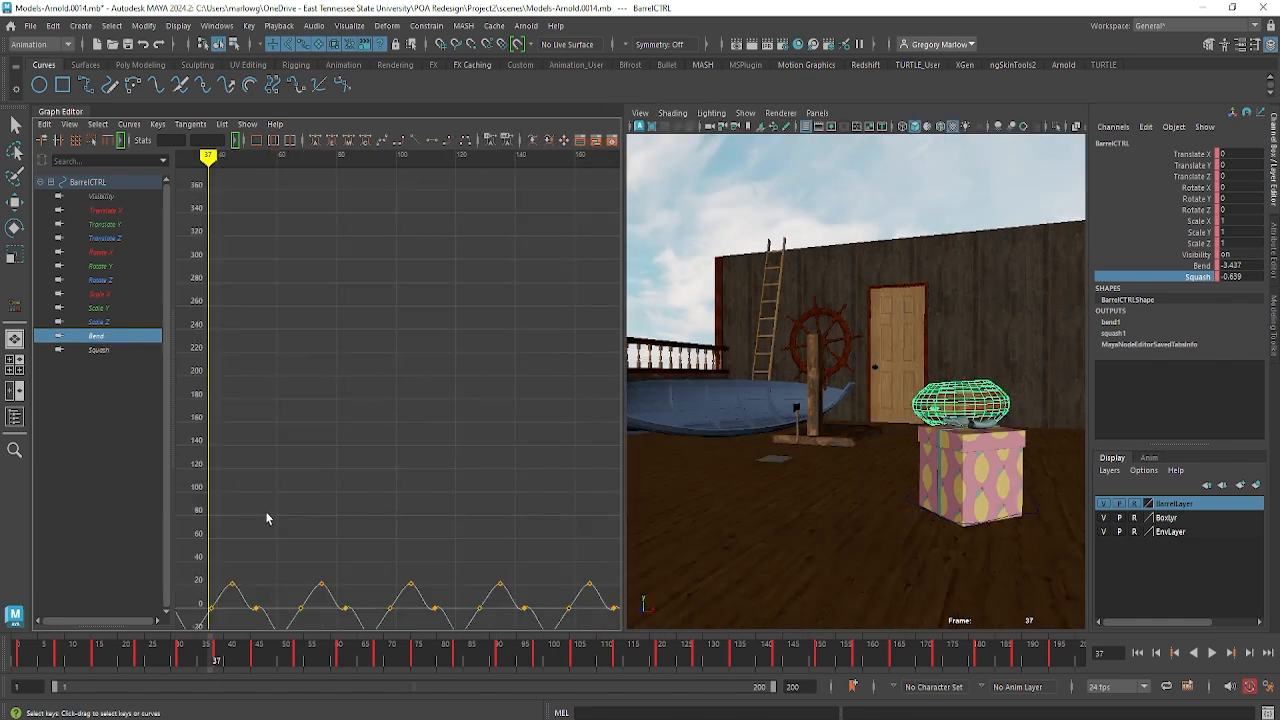
{"action": "middle_click_drag", "start_coordinate": [299, 521], "coordinate": [445, 340], "text": "alt"}
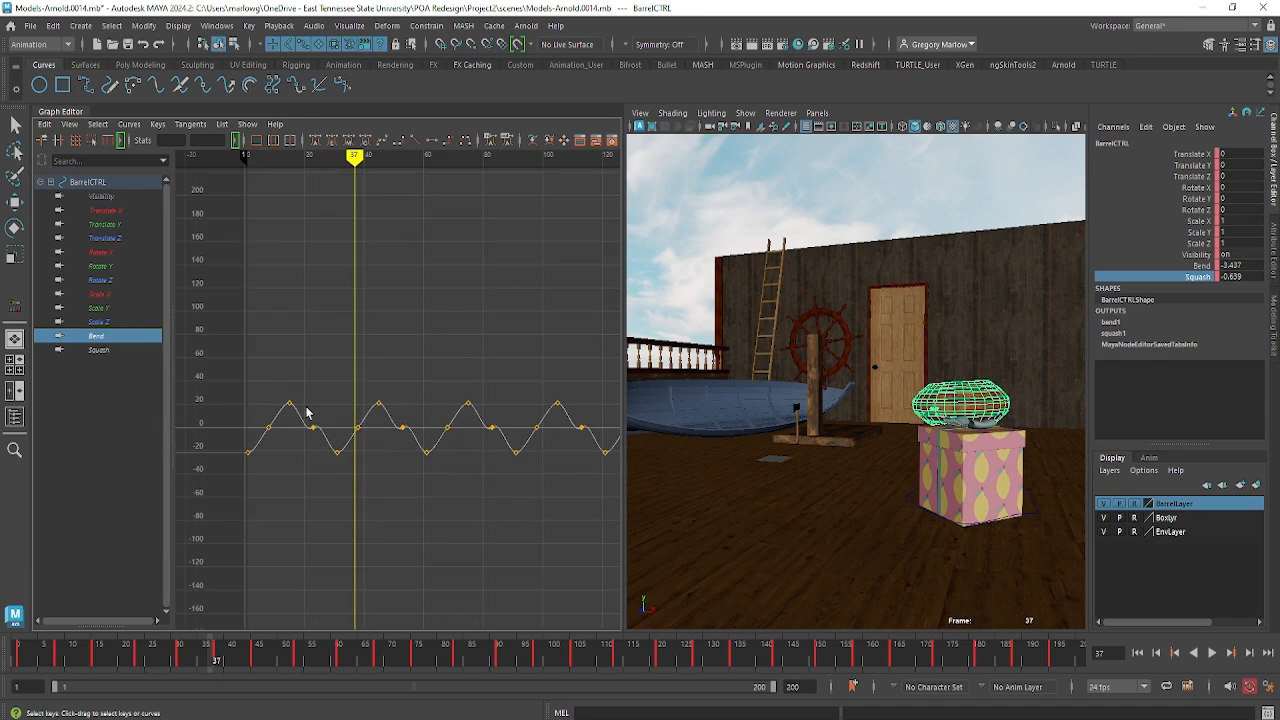
{"action": "left_click_drag", "start_coordinate": [315, 164], "coordinate": [289, 193]}
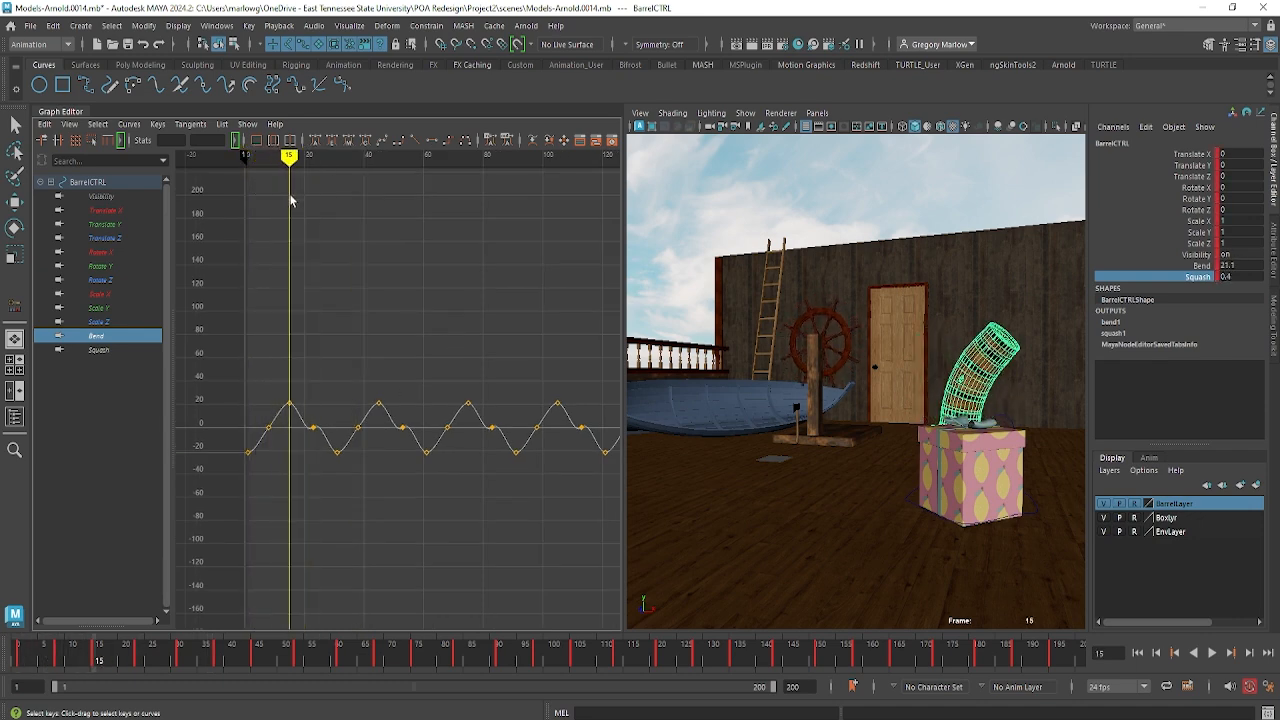
{"action": "left_click", "coordinate": [313, 429]}
{"action": "scroll", "coordinate": [422, 468], "scroll_direction": "down", "scroll_amount": 2}
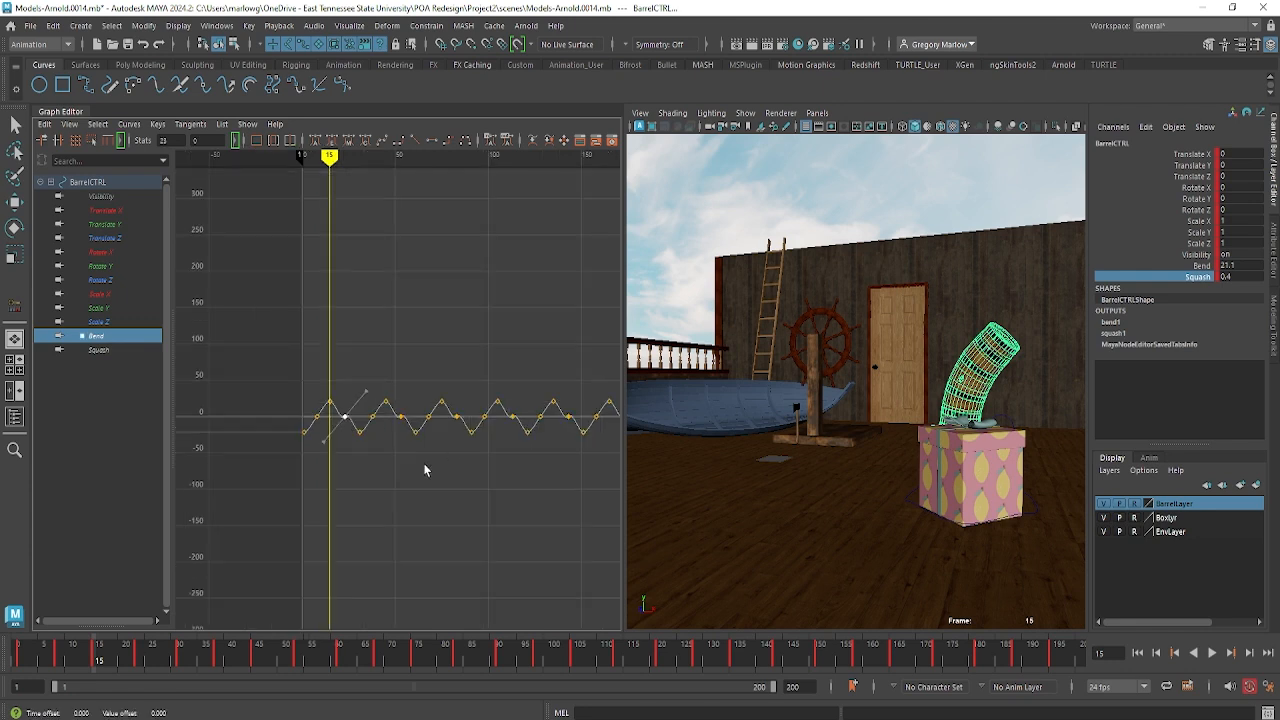
Apply legacy auto tangents to all keys on BarrelCTRL's channels from Visibility to Squash
{"action": "left_click", "coordinate": [100, 196]}
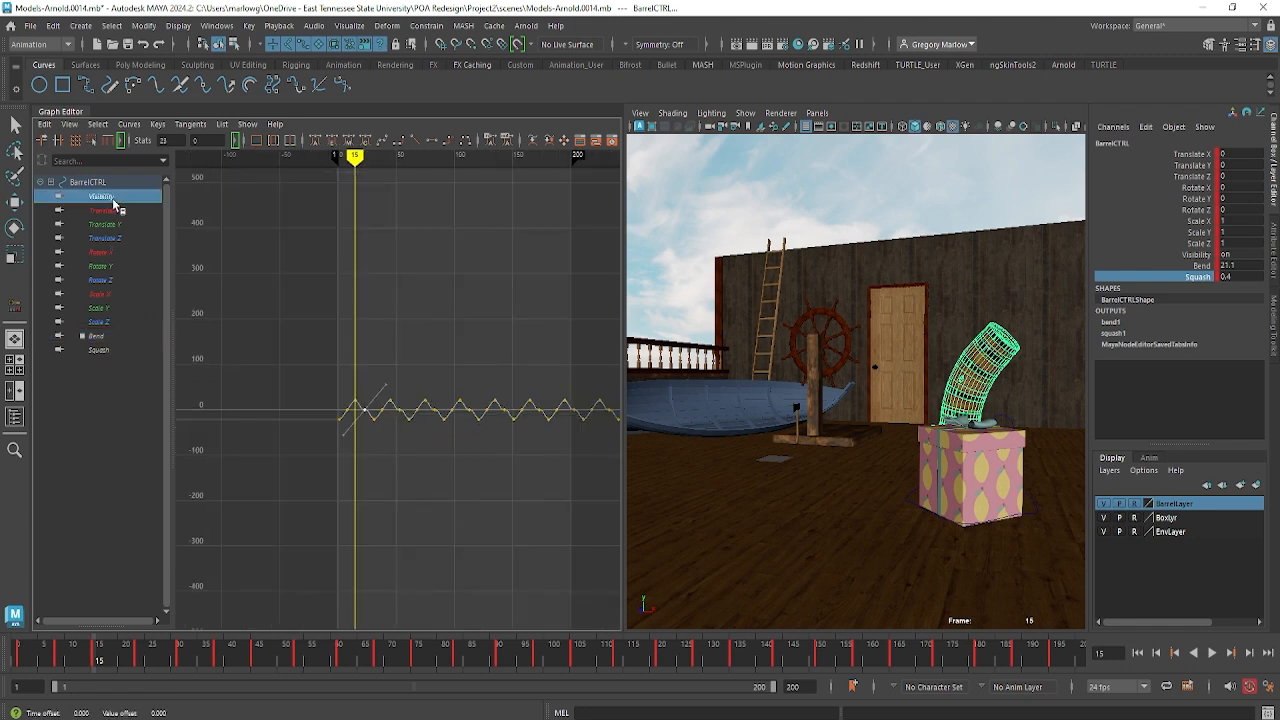
{"action": "left_click", "coordinate": [98, 349], "text": "shift"}
{"action": "right_click_drag", "start_coordinate": [484, 491], "coordinate": [421, 484], "text": "alt"}
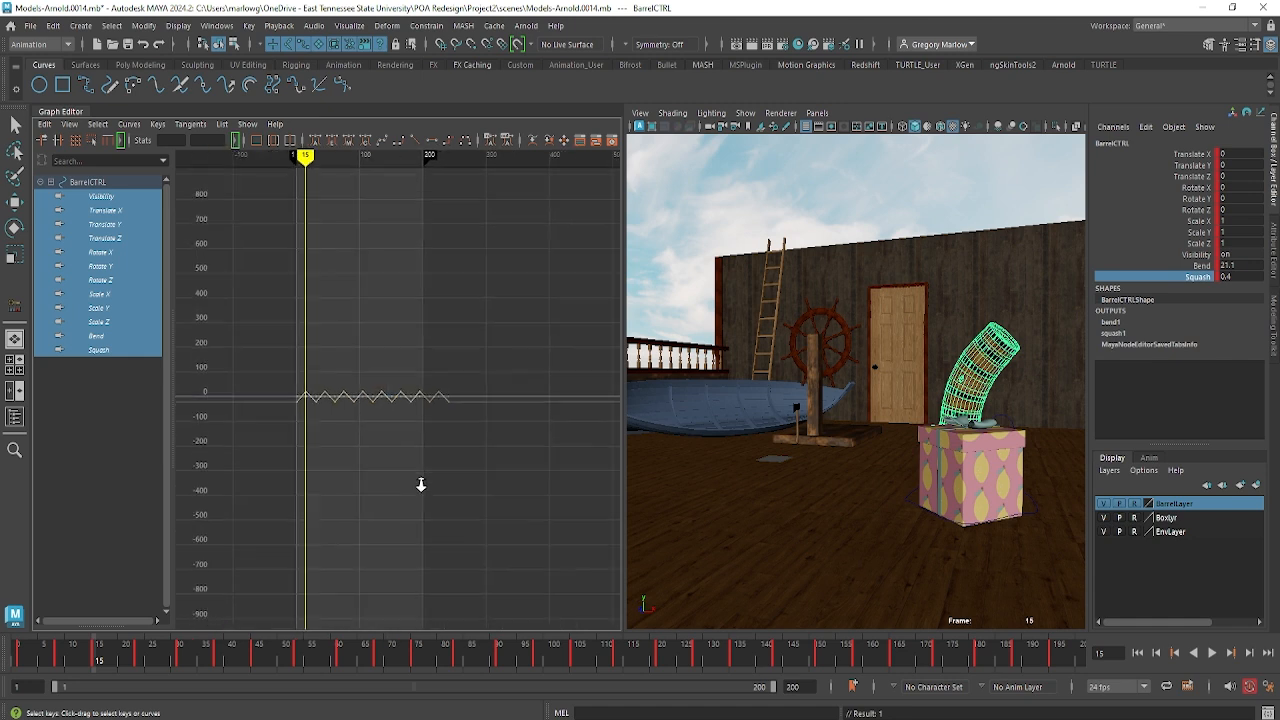
{"action": "left_click_drag", "start_coordinate": [193, 321], "coordinate": [485, 503]}
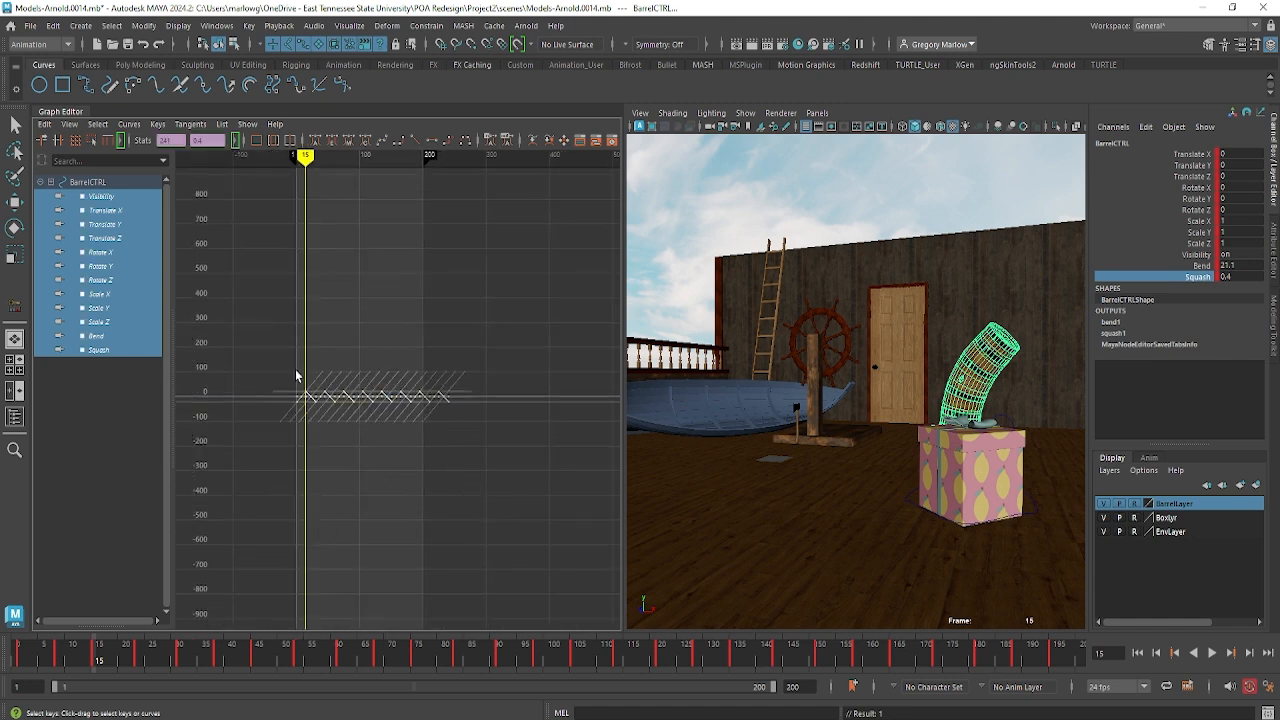
{"action": "left_click", "coordinate": [242, 326]}
{"action": "left_click", "coordinate": [315, 141]}
{"action": "key", "text": "f"}
{"action": "key", "text": "f"}
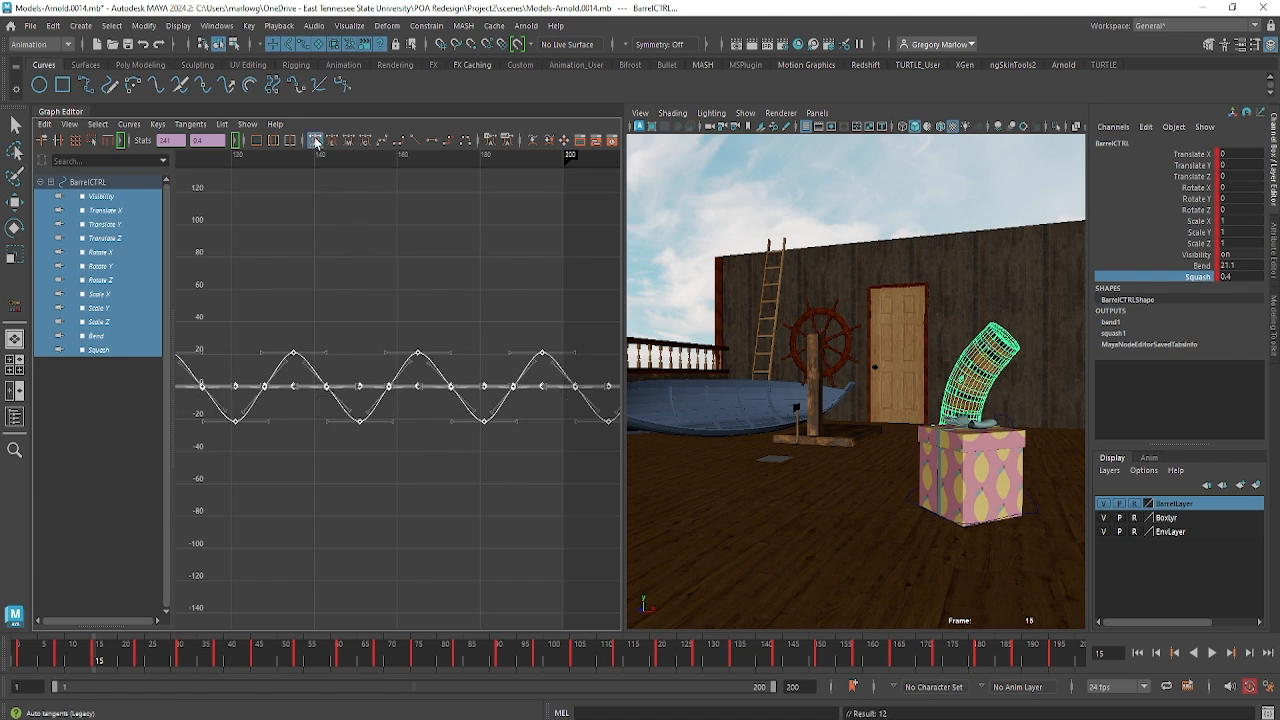
Deselect the keys, play the animation to review the smoothed barrel motion, and stop playback
{"action": "left_click", "coordinate": [481, 561]}
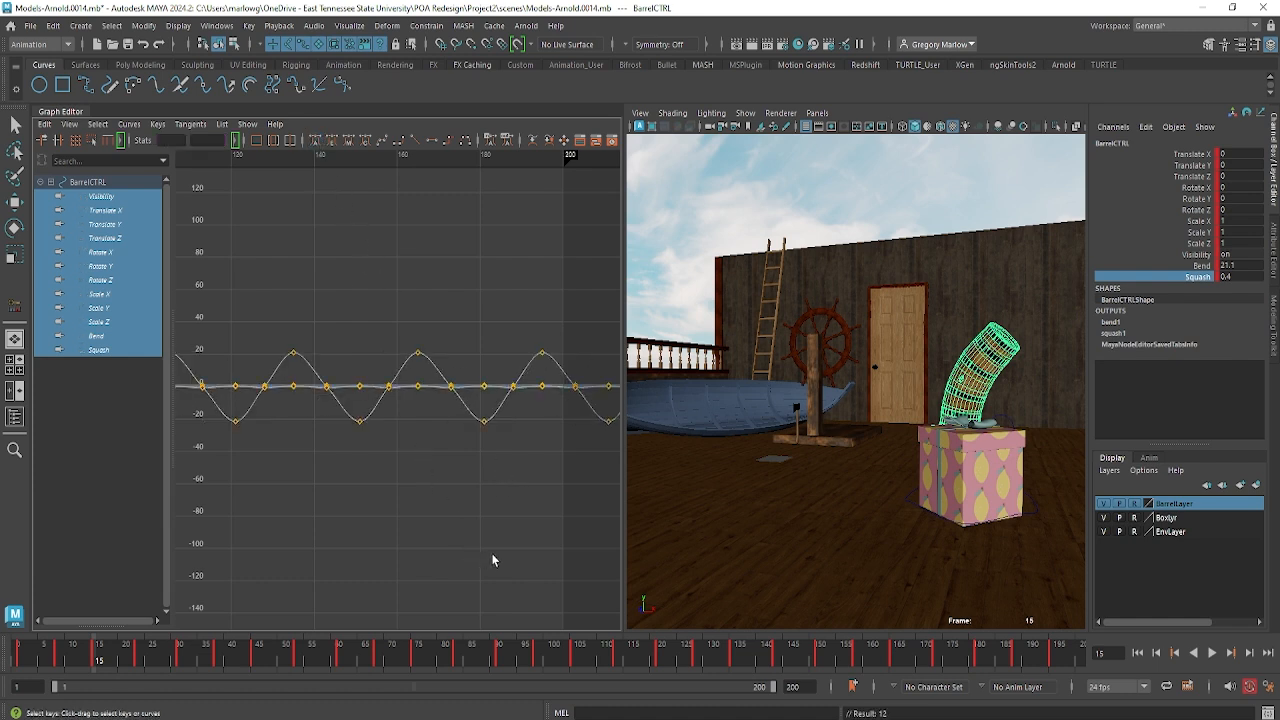
{"action": "left_click", "coordinate": [1212, 653]}
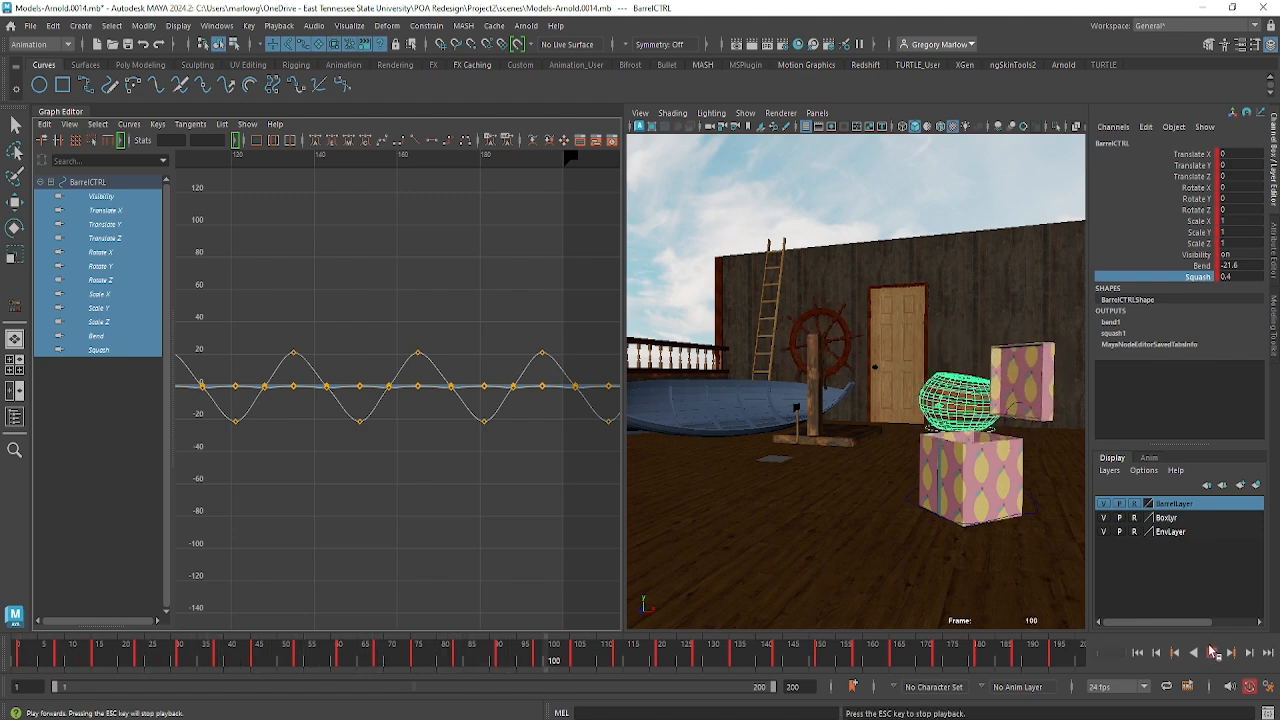
{"action": "key", "text": "Escape"}
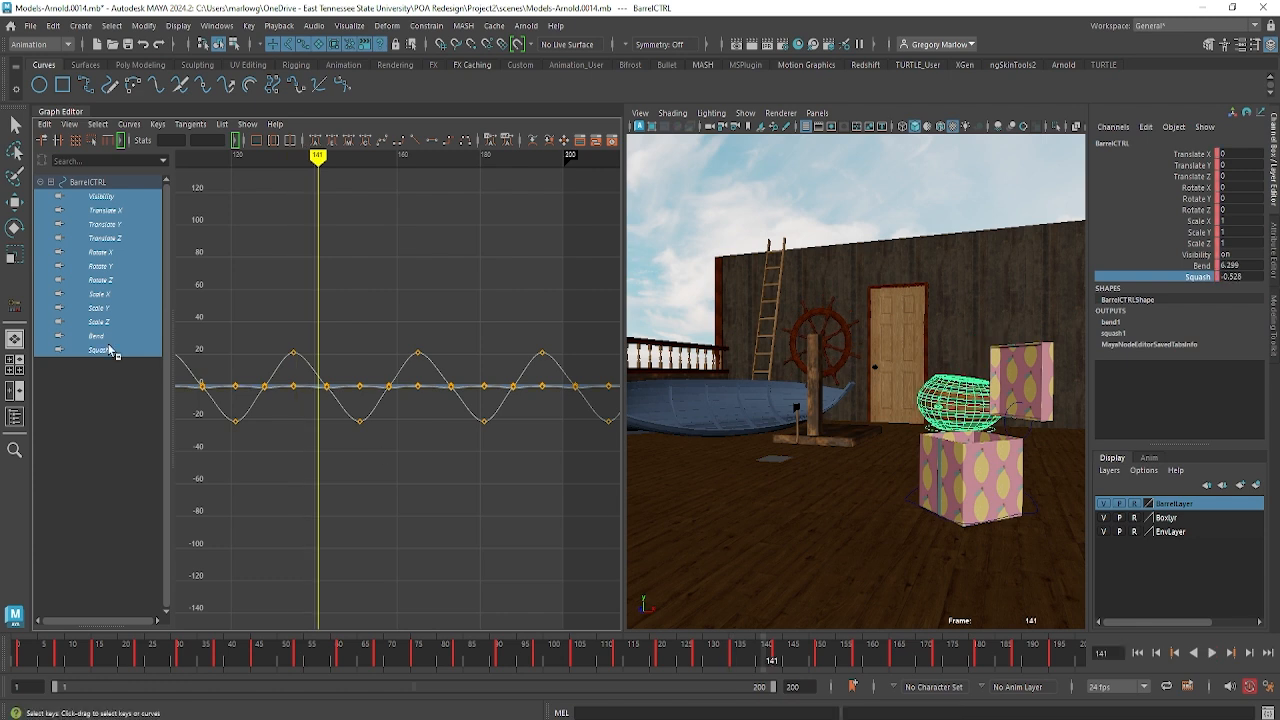
Examine BarrelCTRL's Squash curve alone over the full timeline at an enlarged value scale, moving the current time to frame 16
{"action": "left_click", "coordinate": [100, 350]}
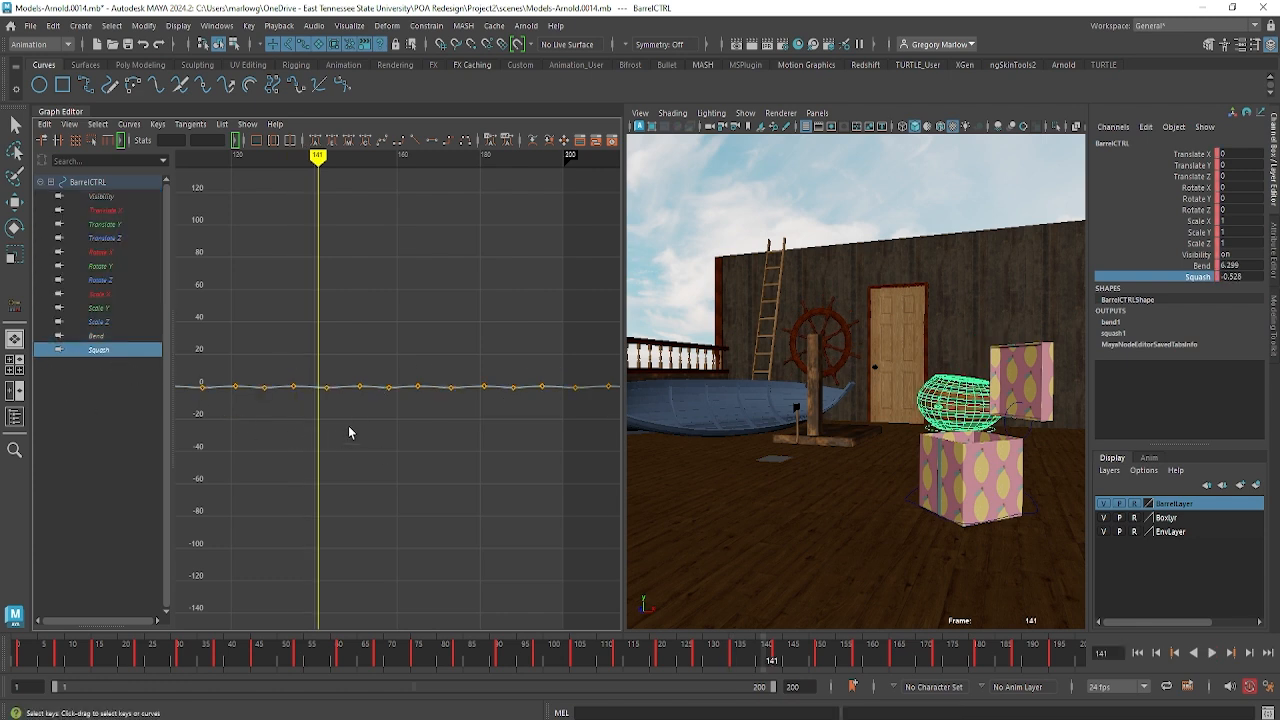
{"action": "scroll", "coordinate": [384, 508], "scroll_direction": "down", "scroll_amount": 5}
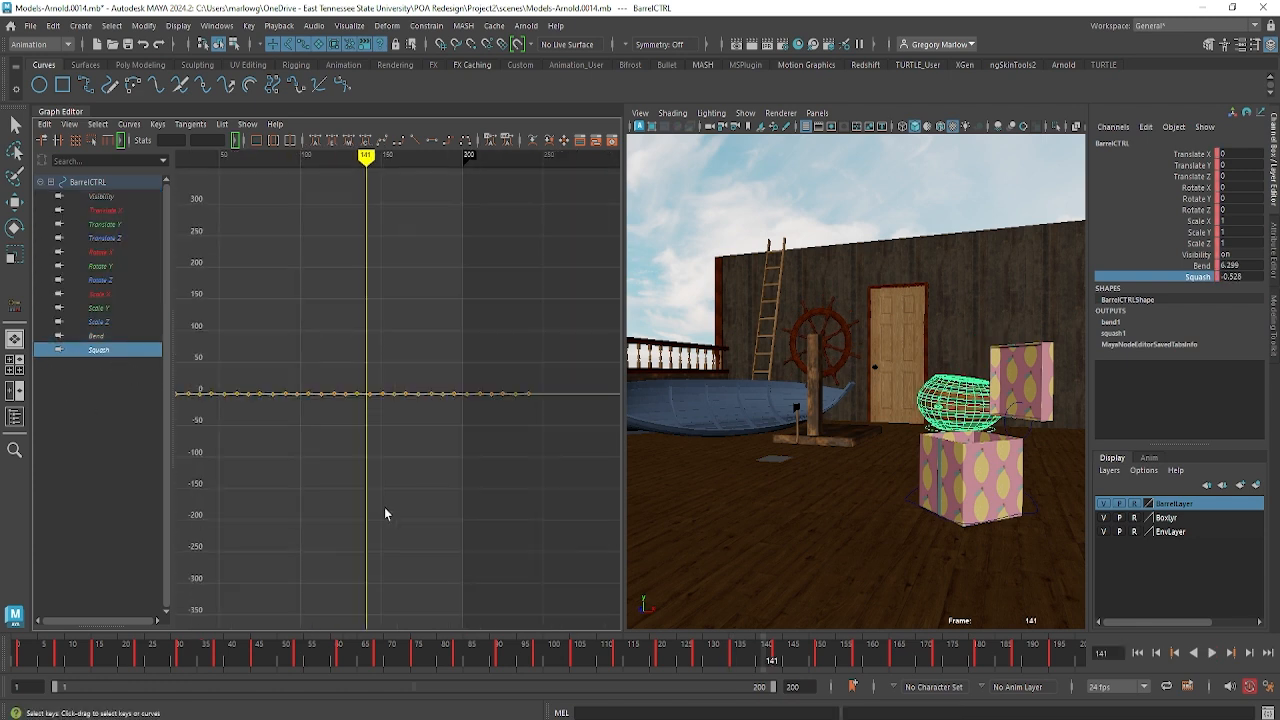
{"action": "middle_click_drag", "start_coordinate": [278, 496], "coordinate": [360, 483], "text": "alt"}
{"action": "right_click_drag", "start_coordinate": [380, 474], "coordinate": [451, 460], "text": "alt+shift"}
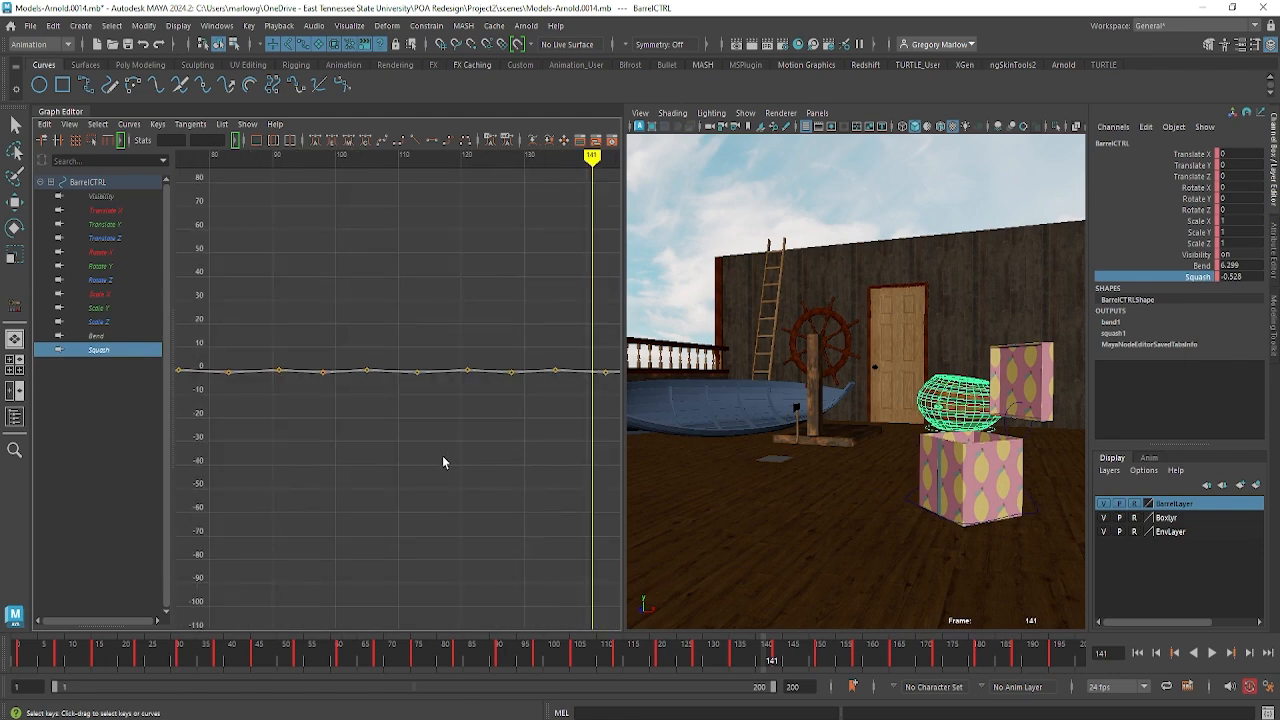
{"action": "right_click_drag", "start_coordinate": [434, 421], "coordinate": [443, 296], "text": "alt+shift"}
{"action": "middle_click_drag", "start_coordinate": [444, 277], "coordinate": [437, 560], "text": "alt"}
{"action": "right_click_drag", "start_coordinate": [433, 460], "coordinate": [423, 391], "text": "alt+shift"}
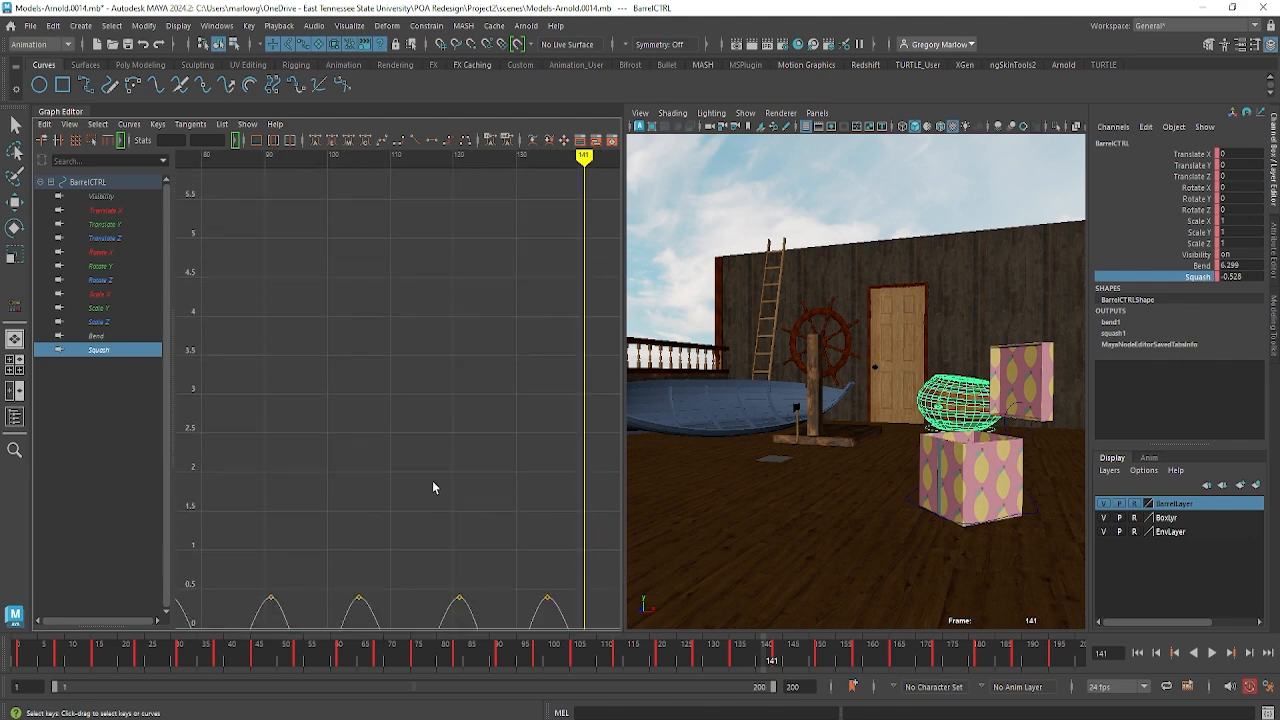
{"action": "middle_click_drag", "start_coordinate": [433, 487], "coordinate": [443, 294], "text": "alt"}
{"action": "right_click_drag", "start_coordinate": [466, 451], "coordinate": [460, 405], "text": "alt+shift"}
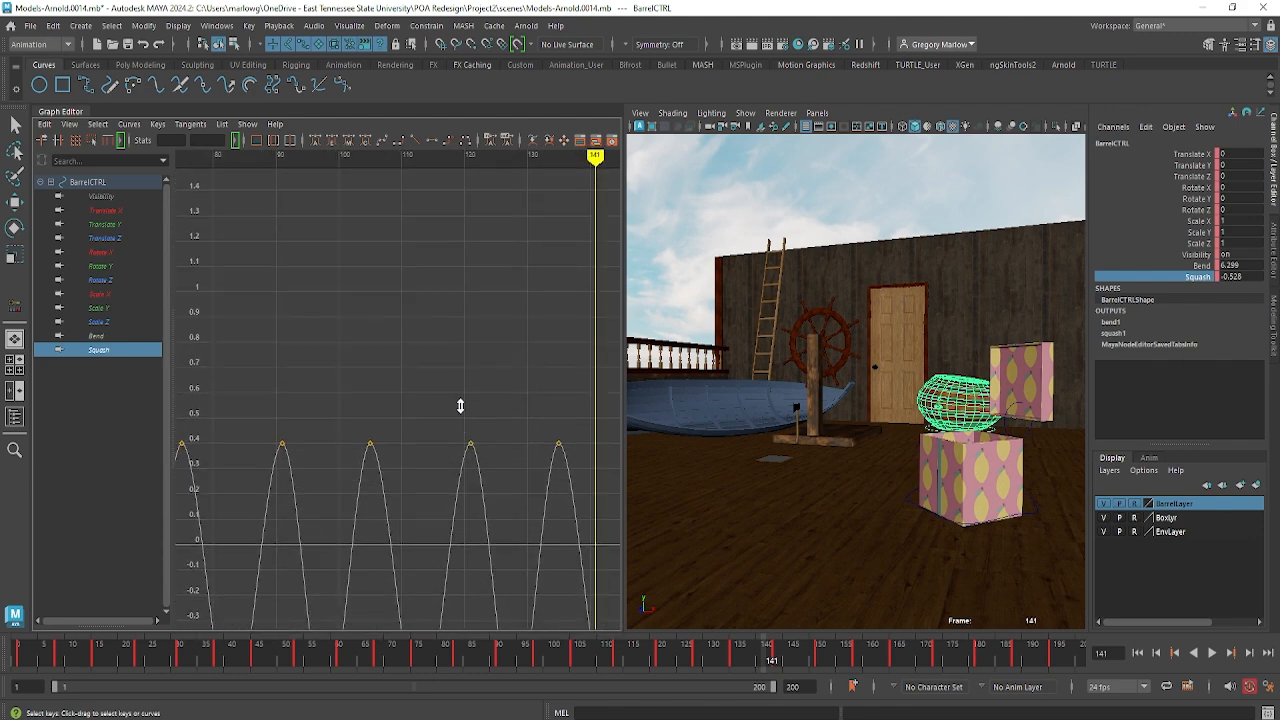
{"action": "middle_click_drag", "start_coordinate": [460, 405], "coordinate": [483, 295], "text": "alt"}
{"action": "right_click_drag", "start_coordinate": [537, 394], "coordinate": [460, 407], "text": "alt"}
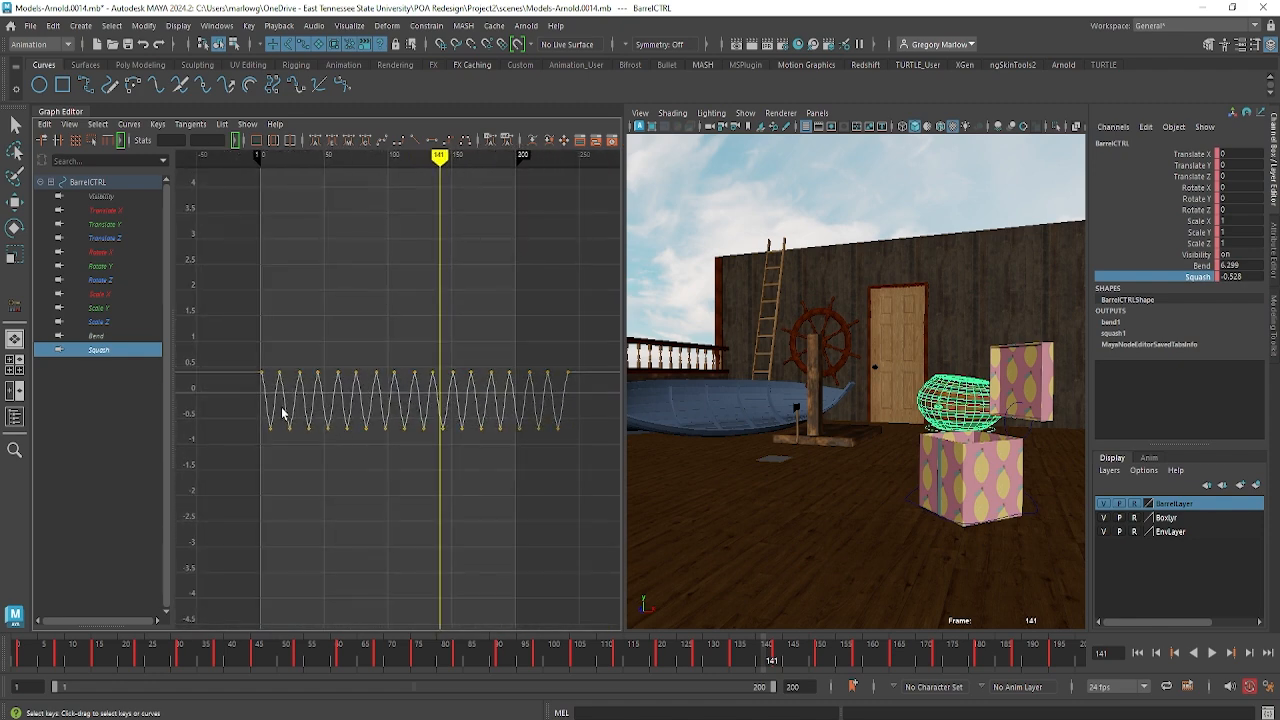
{"action": "left_click_drag", "start_coordinate": [441, 157], "coordinate": [281, 169]}
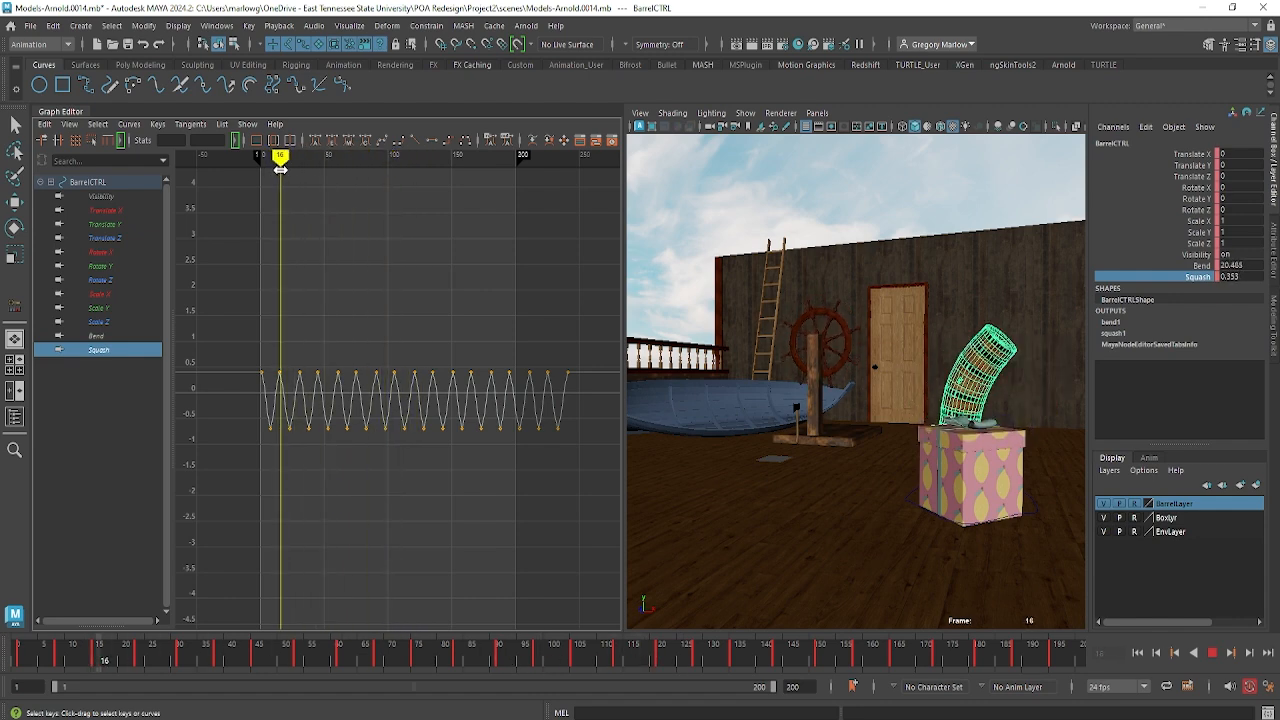
Select every key on the Squash curve, test a small upward shift of the keys, and undo the shift
{"action": "left_click_drag", "start_coordinate": [98, 307], "coordinate": [98, 349]}
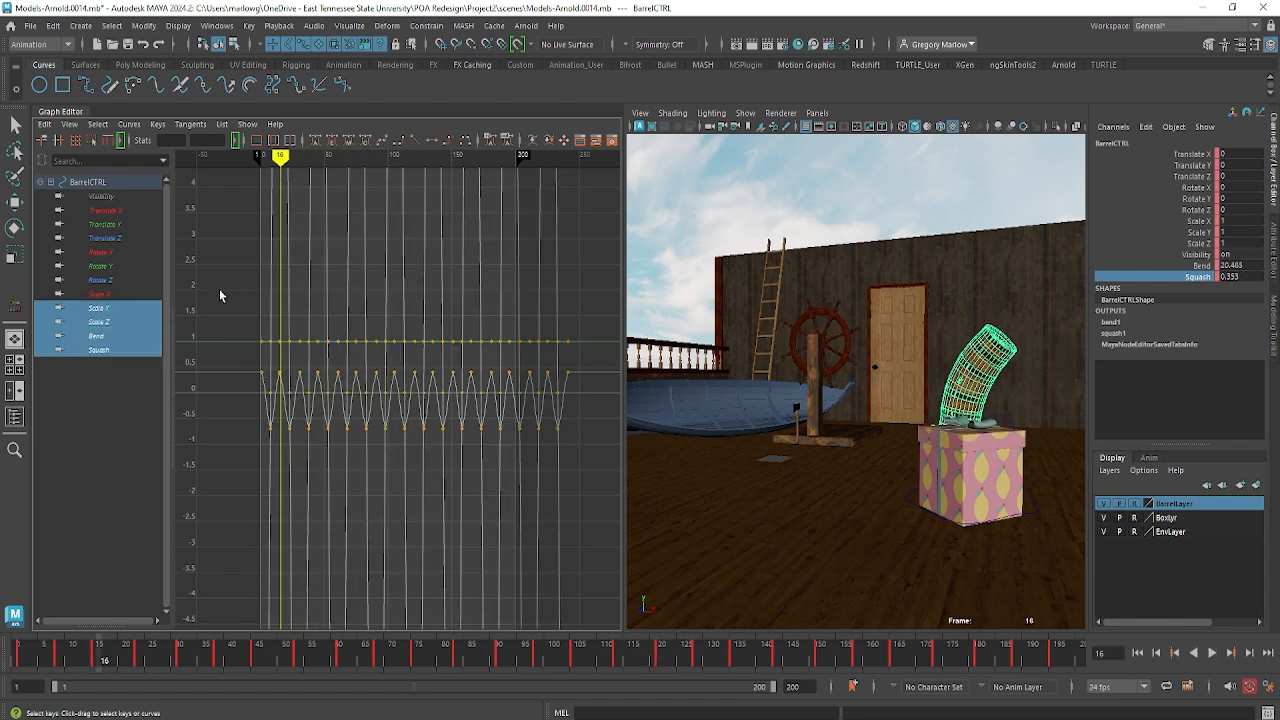
{"action": "left_click", "coordinate": [100, 350]}
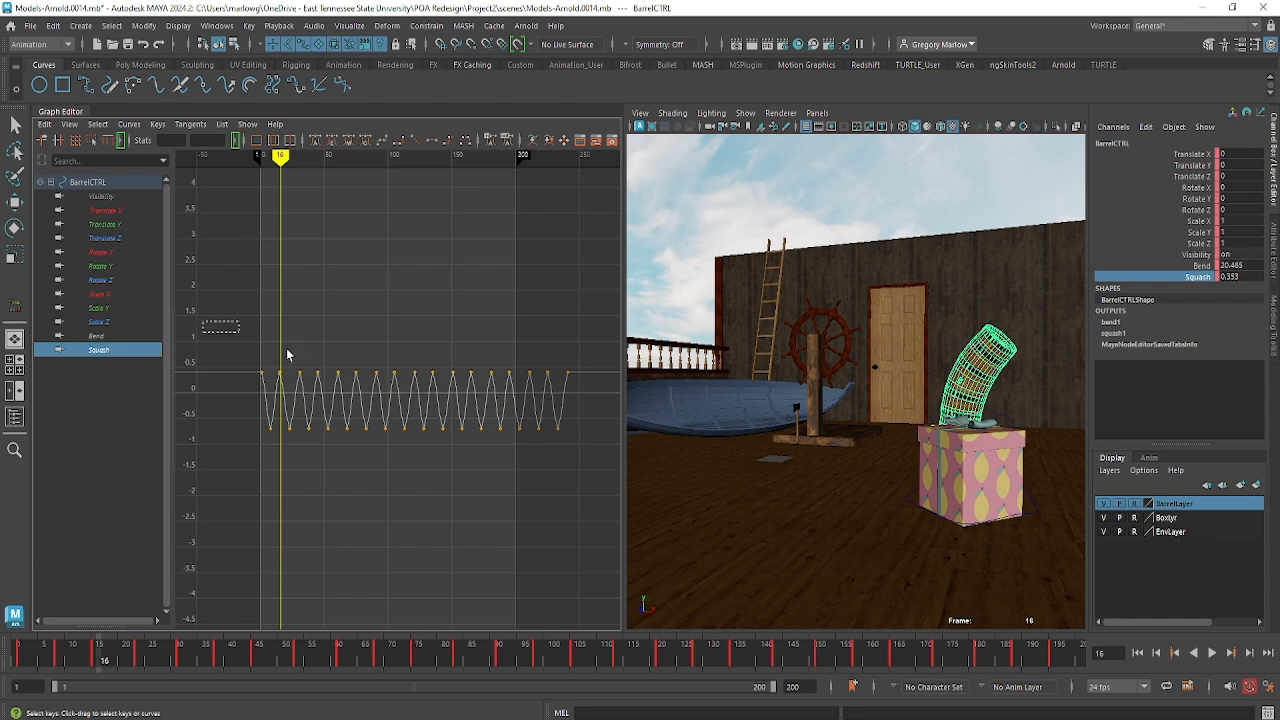
{"action": "left_click_drag", "start_coordinate": [287, 354], "coordinate": [593, 481]}
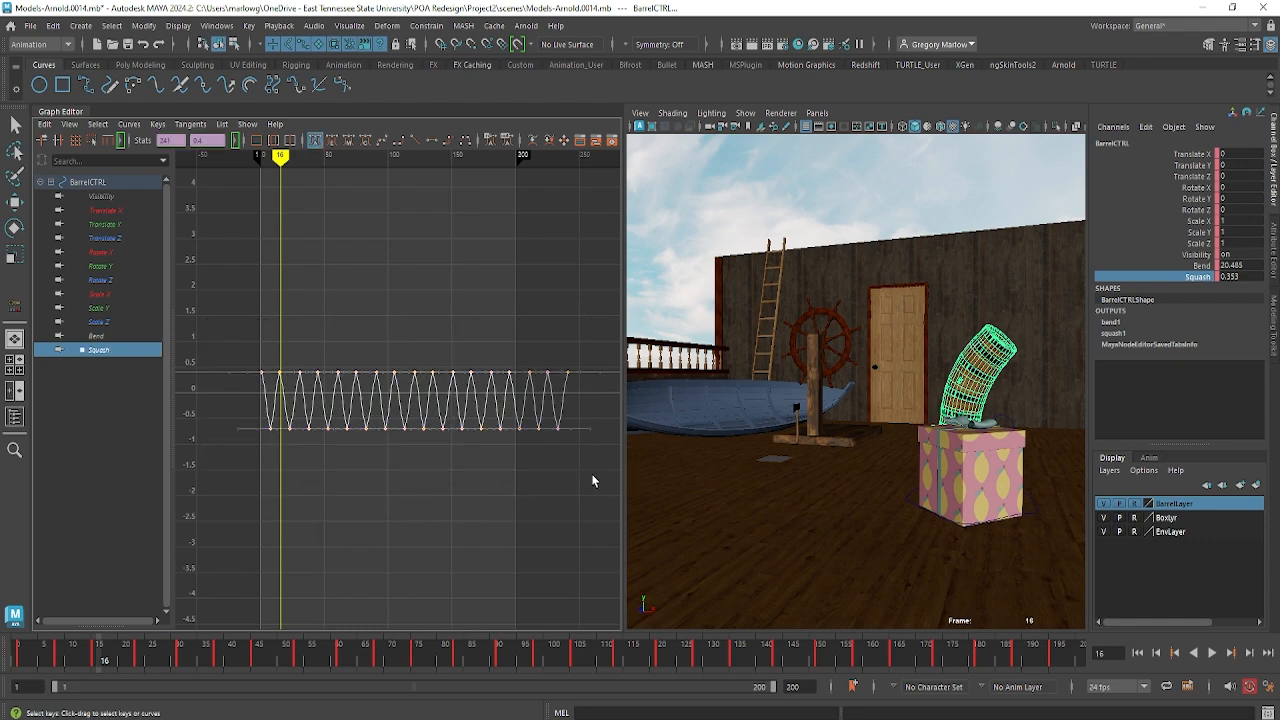
{"action": "mouse_move", "coordinate": [405, 516]}
{"action": "middle_mouse_down"}
{"action": "mouse_move", "coordinate": [460, 463]}
{"action": "mouse_move", "coordinate": [443, 497]}
{"action": "mouse_move", "coordinate": [402, 492]}
{"action": "middle_mouse_up"}
{"action": "key", "text": "ctrl+z"}
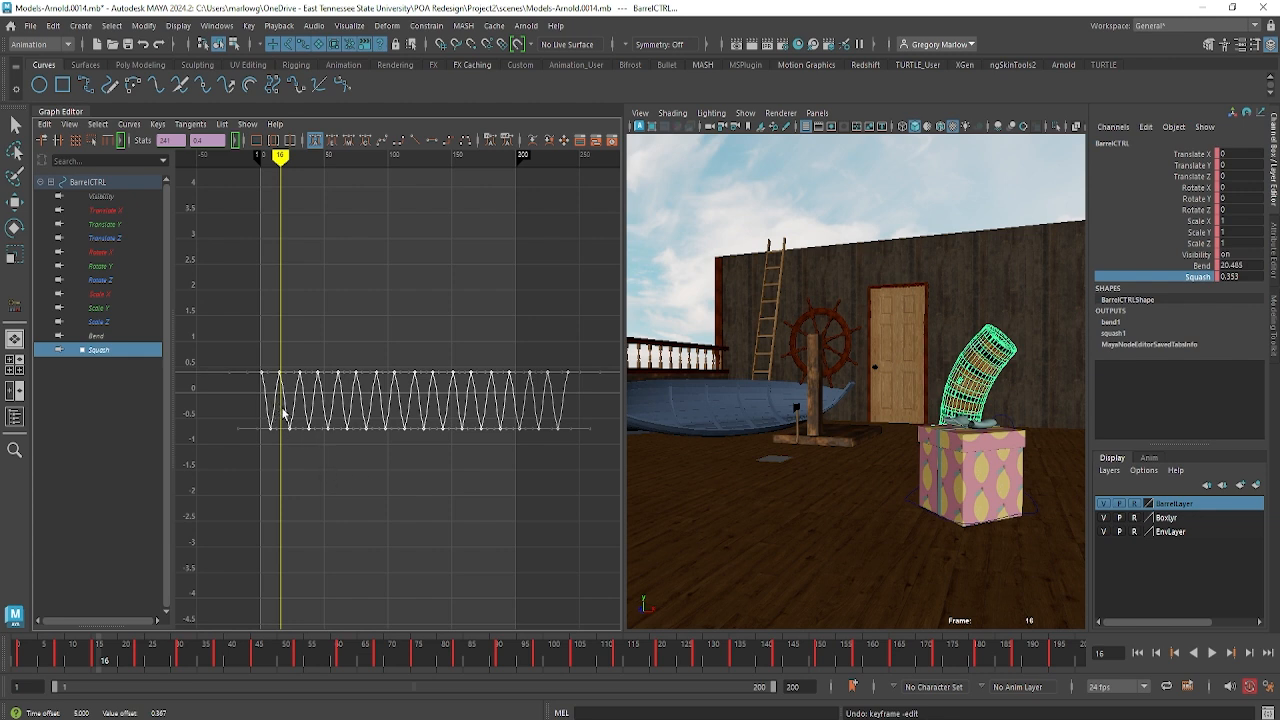
Try scaling the Squash keys toward zero to peaks of about 0.03, play the result from frame 1, and undo the scaling
{"action": "key", "text": "r"}
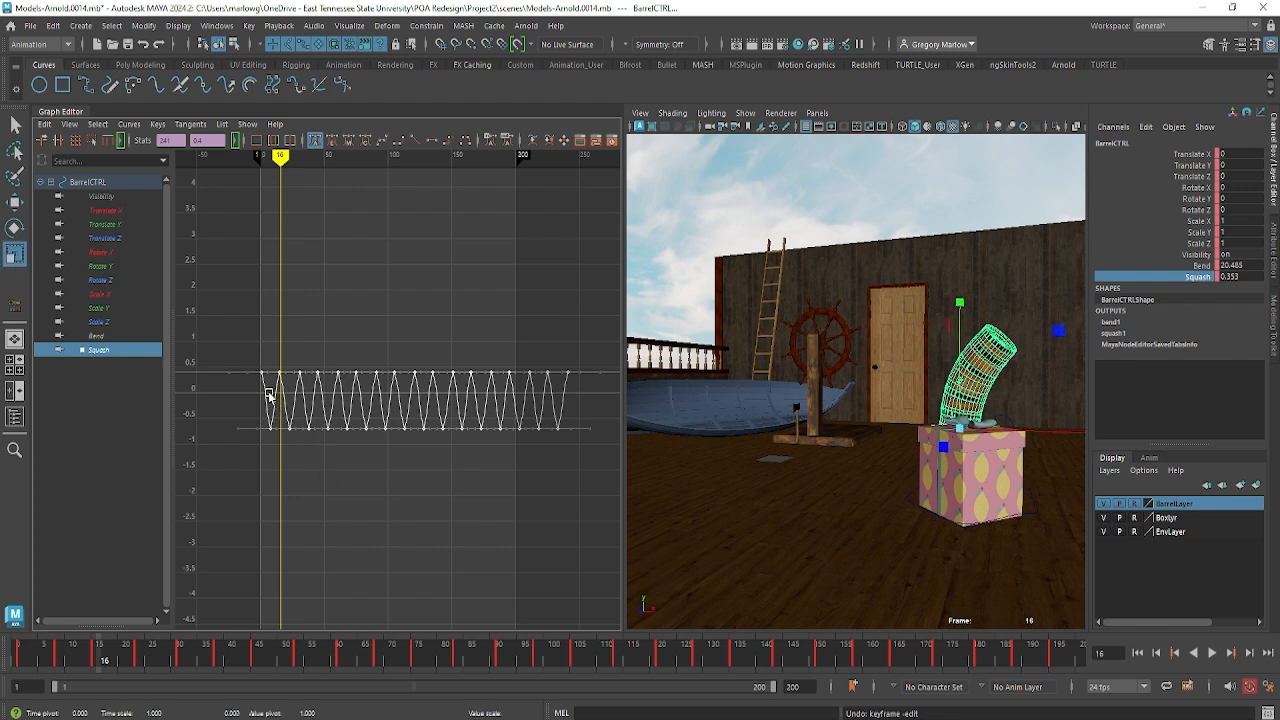
{"action": "middle_click_drag", "start_coordinate": [269, 388], "coordinate": [275, 424]}
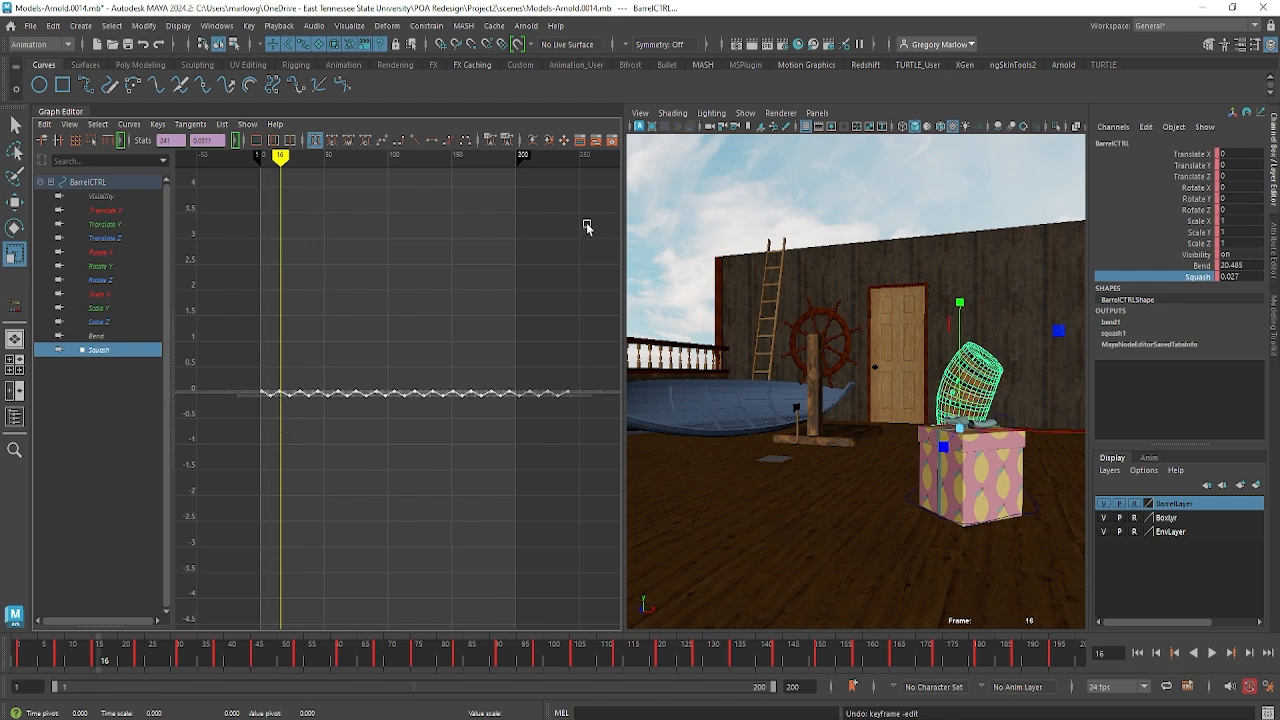
{"action": "left_click", "coordinate": [1138, 653]}
{"action": "left_click", "coordinate": [1211, 653]}
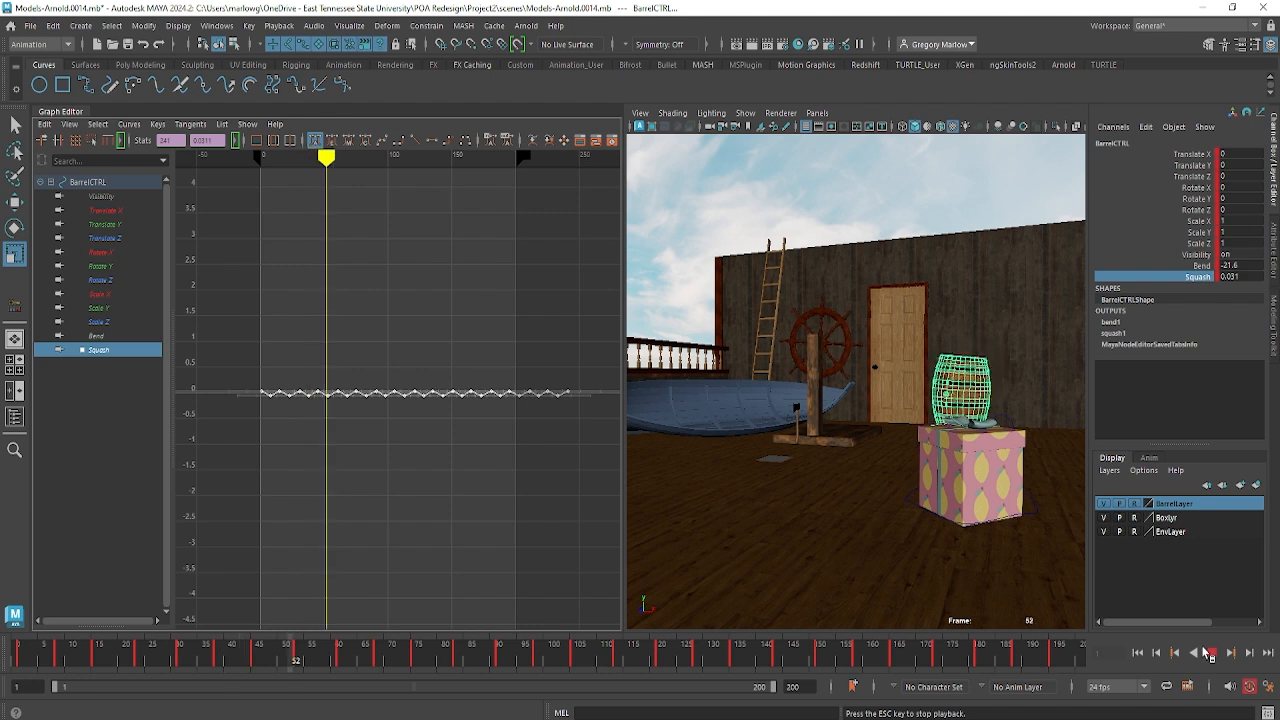
{"action": "left_click", "coordinate": [1213, 653]}
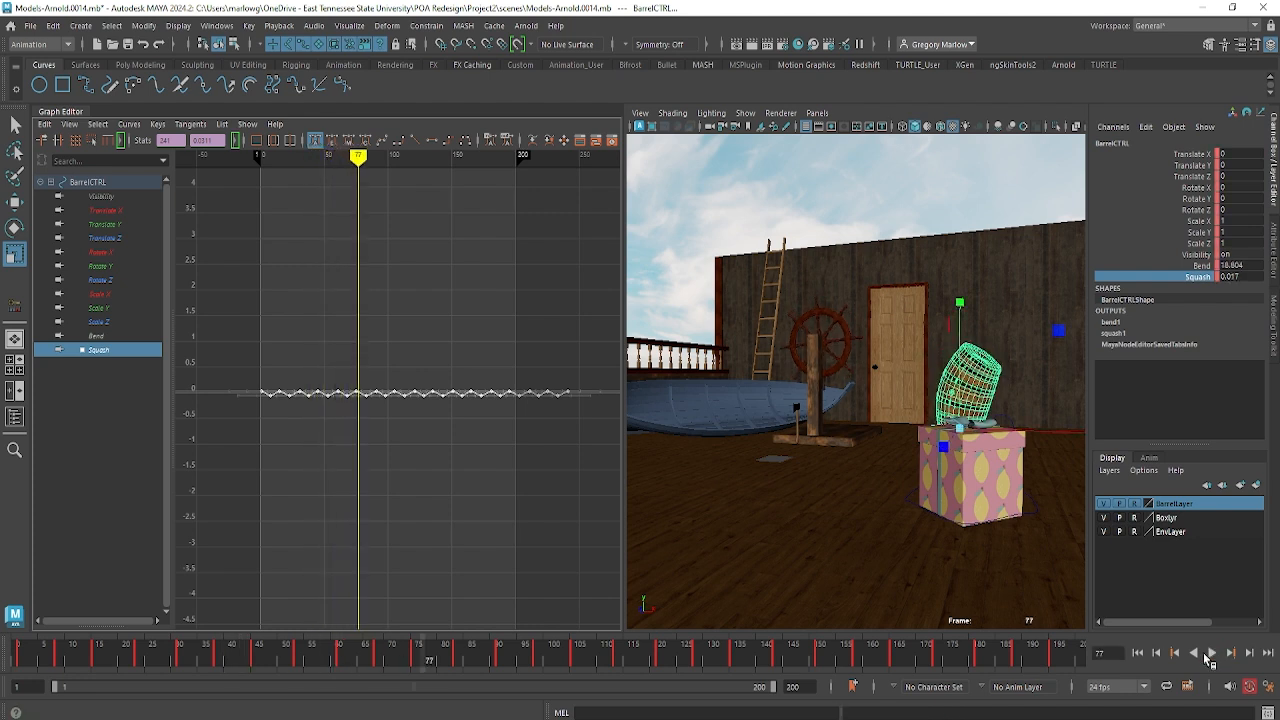
{"action": "key", "text": "ctrl+z"}
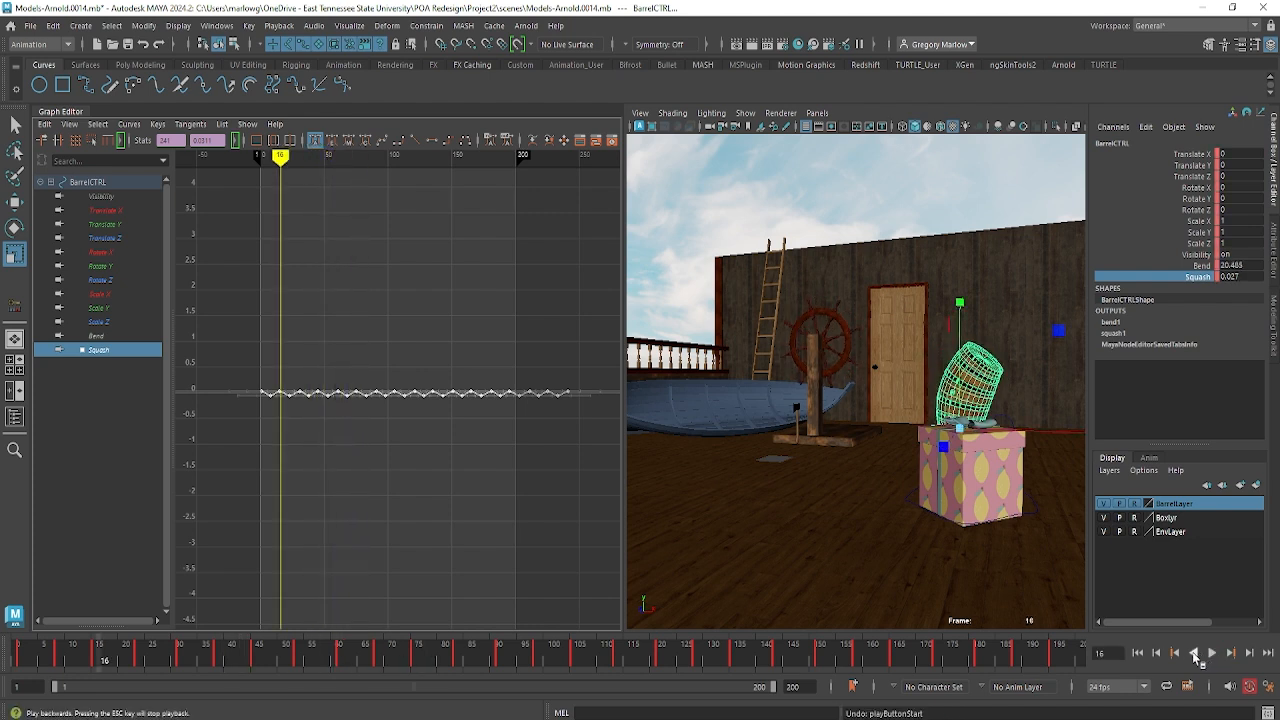
{"action": "key", "text": "ctrl+z"}
Try scaling the Squash keys toward zero to peaks of about 0.07 and play the animation from the first frame
{"action": "left_click_drag", "start_coordinate": [294, 396], "coordinate": [287, 422]}
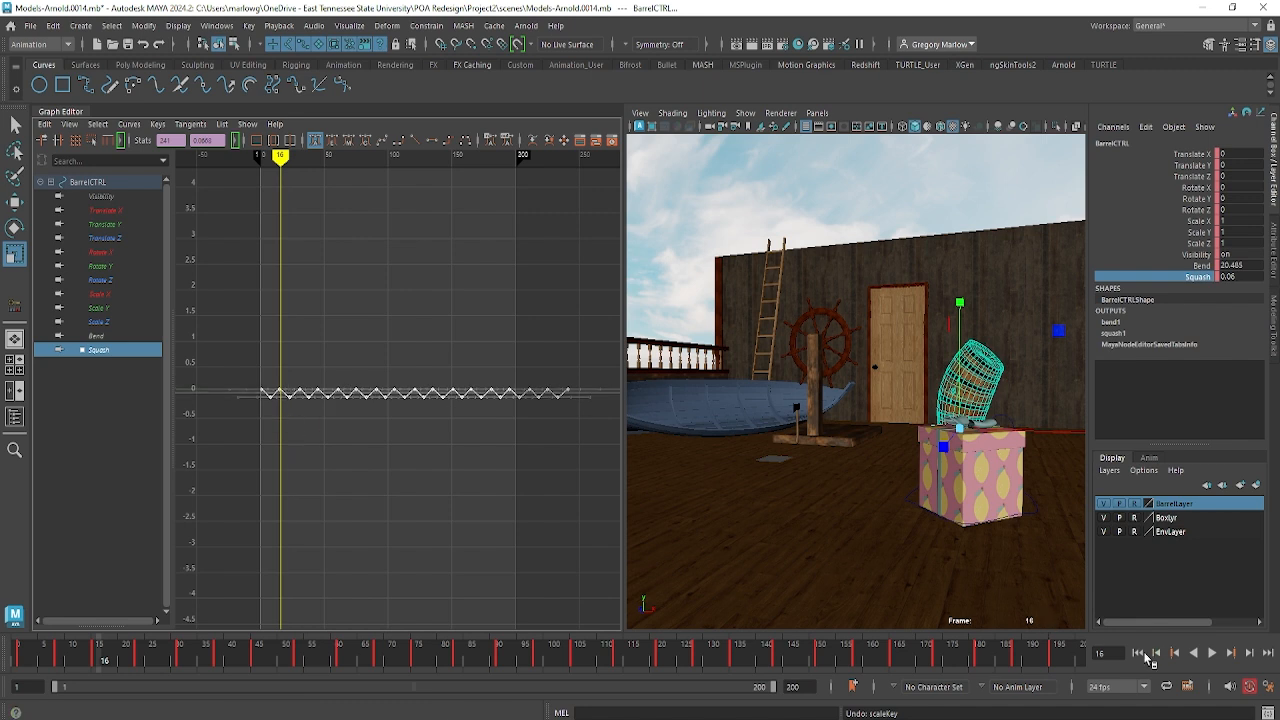
{"action": "left_click", "coordinate": [1138, 652]}
{"action": "left_click", "coordinate": [1213, 653]}
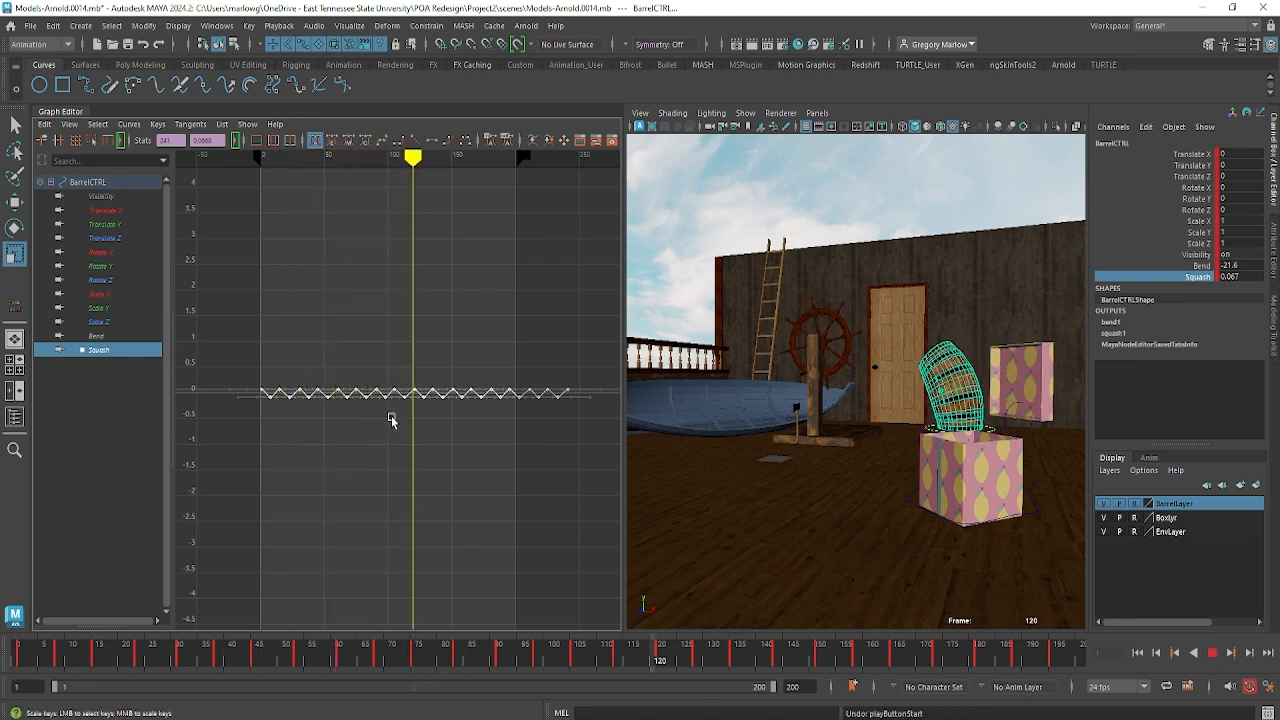
Undo the last Squash scaling and scale the keys toward zero again to peaks of about 0.15
{"action": "middle_click_drag", "start_coordinate": [391, 420], "coordinate": [409, 418]}
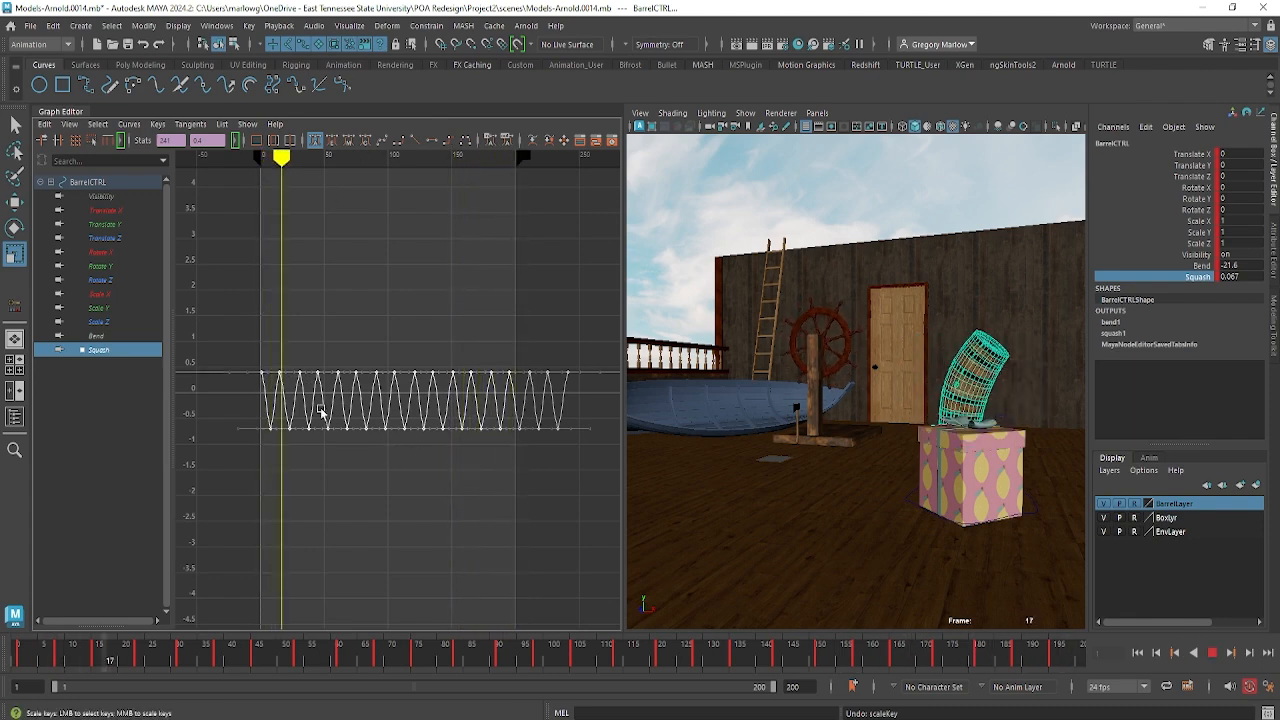
{"action": "middle_click_drag", "start_coordinate": [308, 390], "coordinate": [307, 416]}
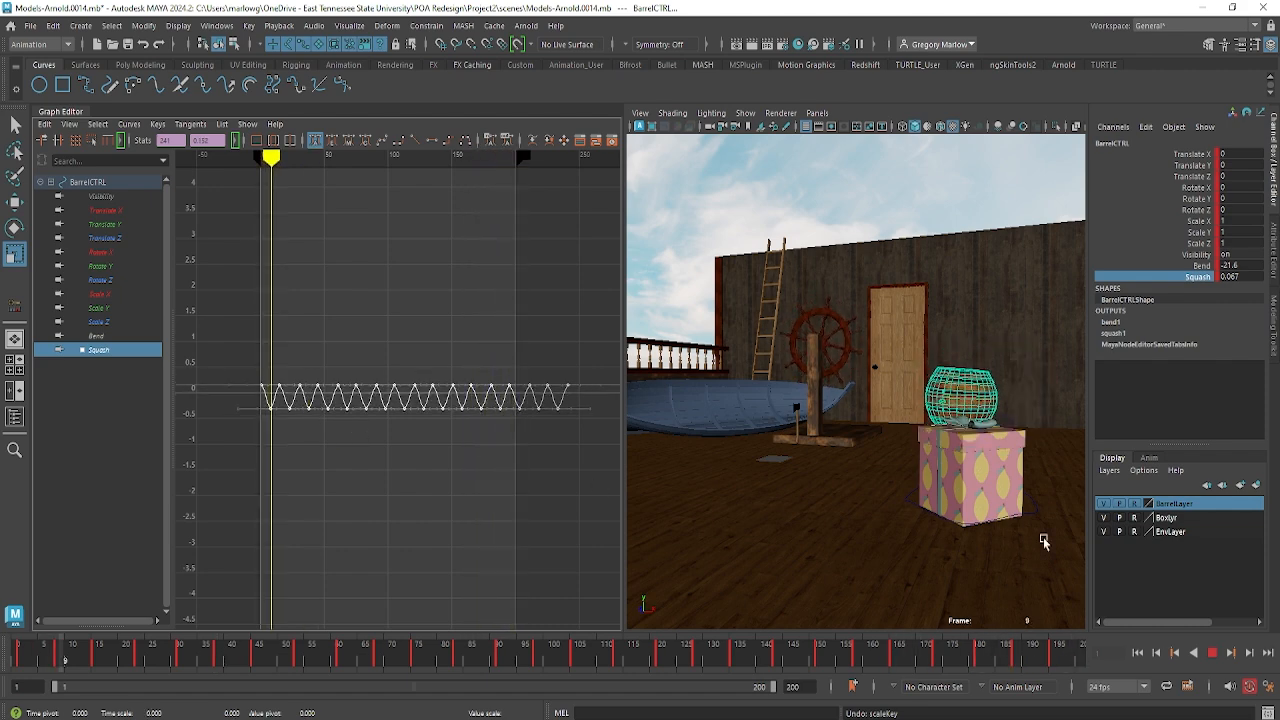
Scale all keys on the Bend curve toward zero to low points of about -7.94, checking the motion in playback before stopping it
{"action": "left_click", "coordinate": [95, 336]}
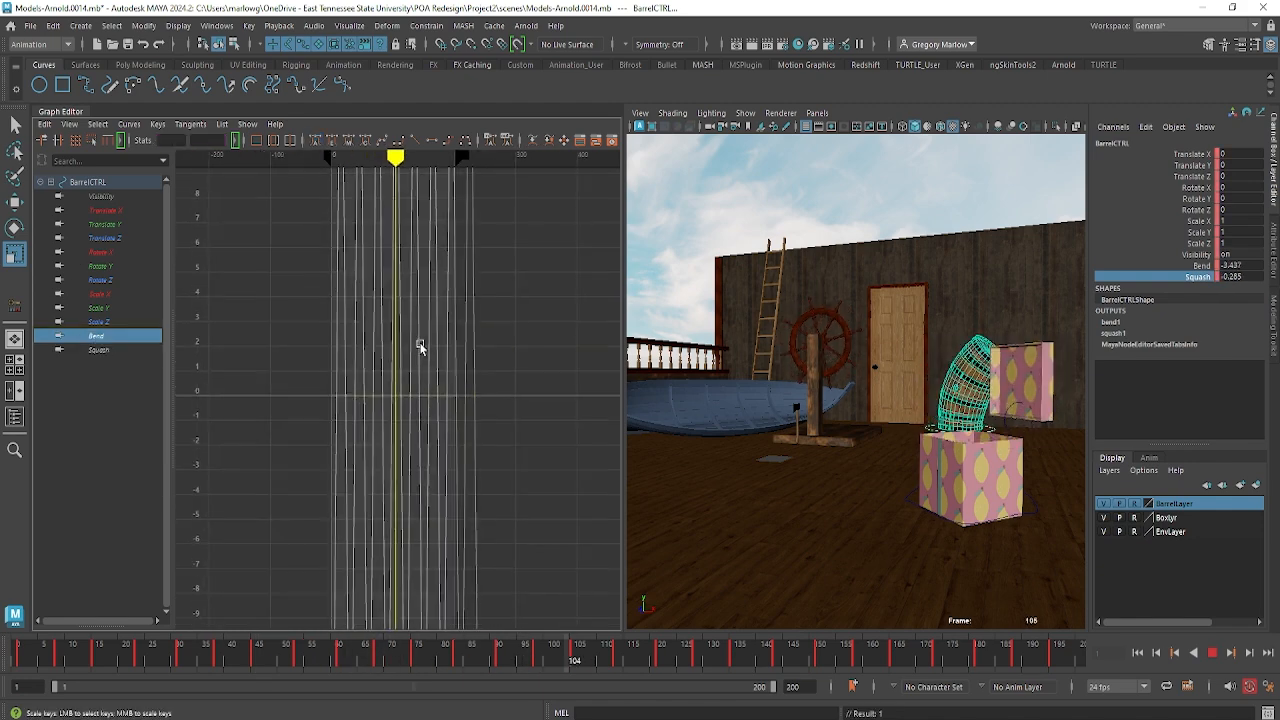
{"action": "key", "text": "f"}
{"action": "left_click_drag", "start_coordinate": [296, 308], "coordinate": [546, 520]}
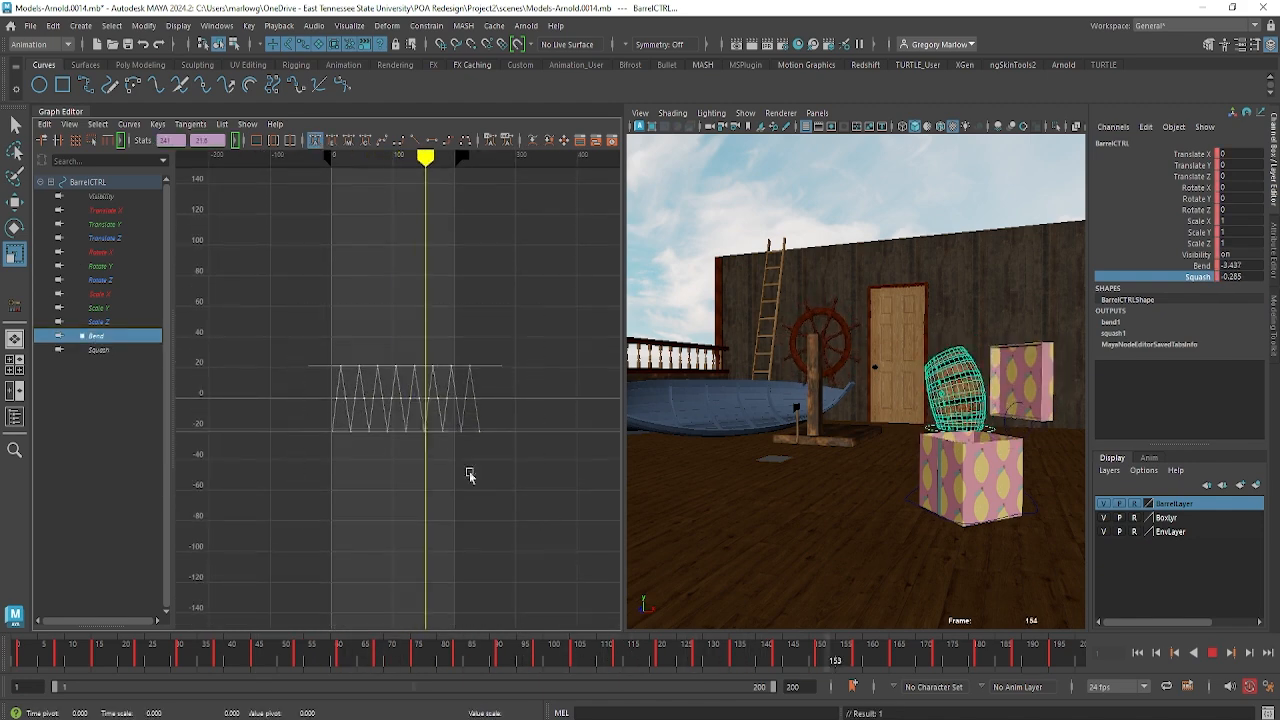
{"action": "key", "text": "f"}
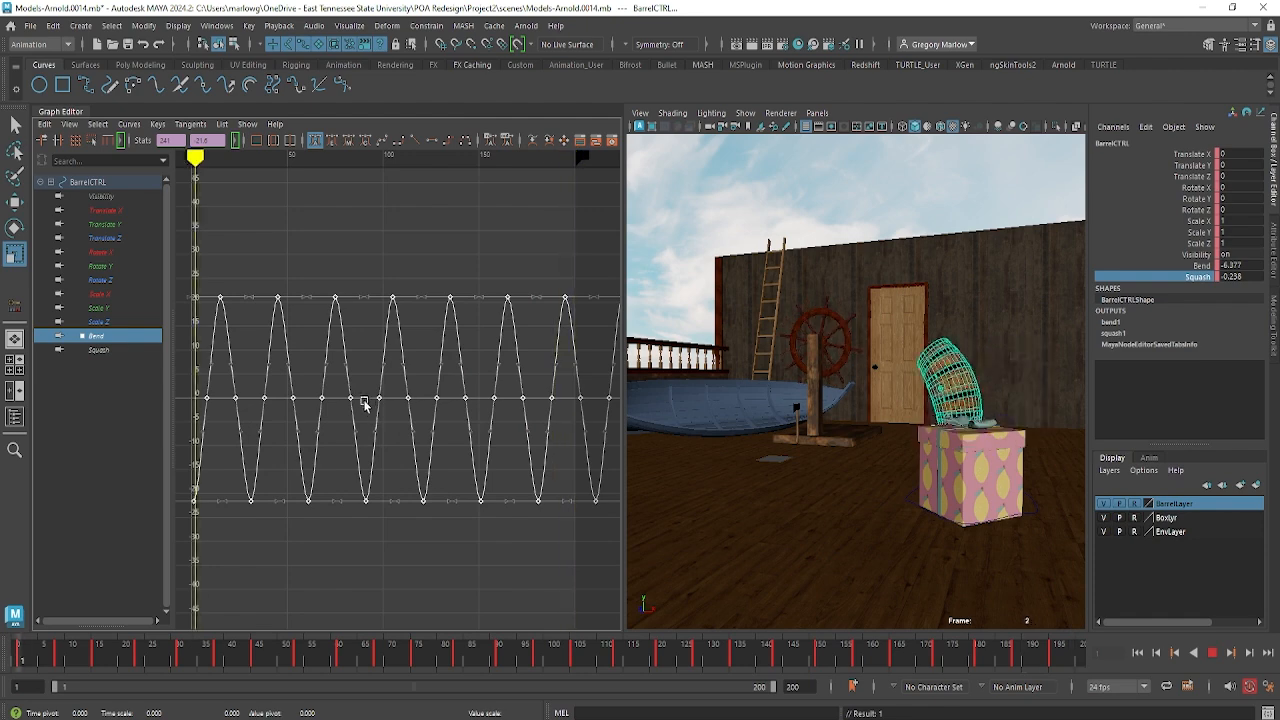
{"action": "left_click_drag", "start_coordinate": [366, 403], "coordinate": [360, 424]}
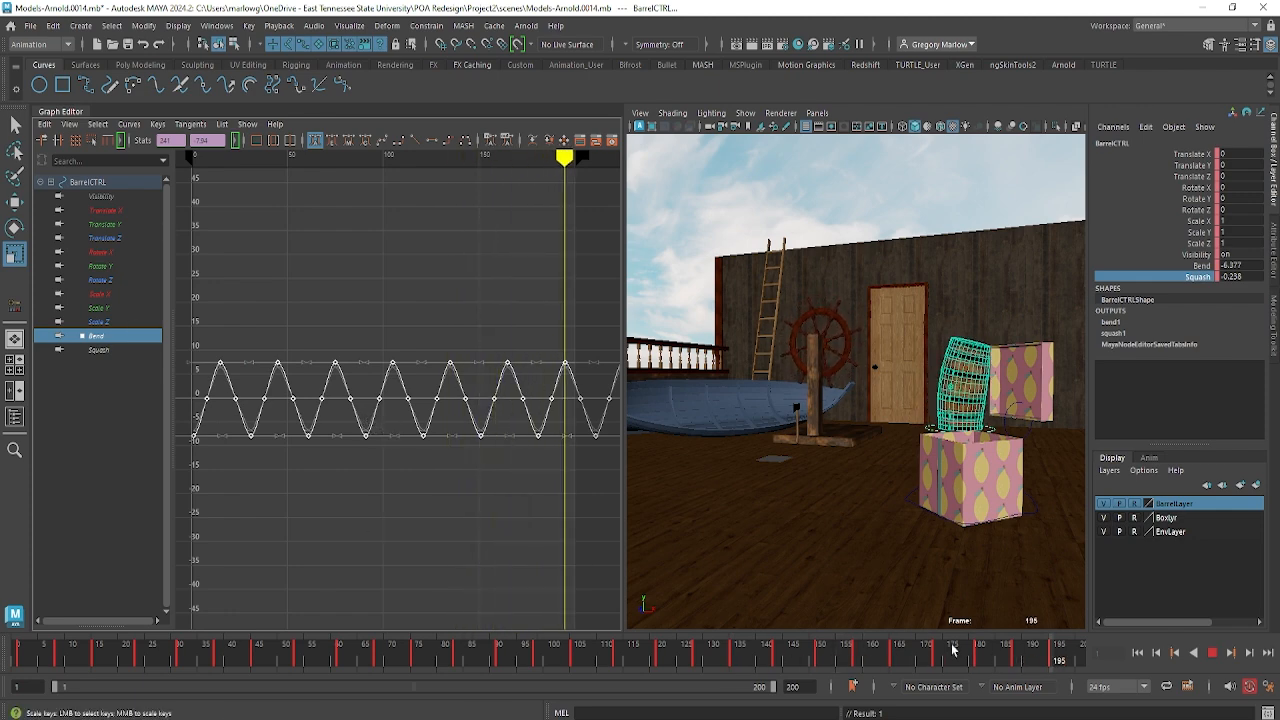
{"action": "left_click", "coordinate": [1211, 652]}
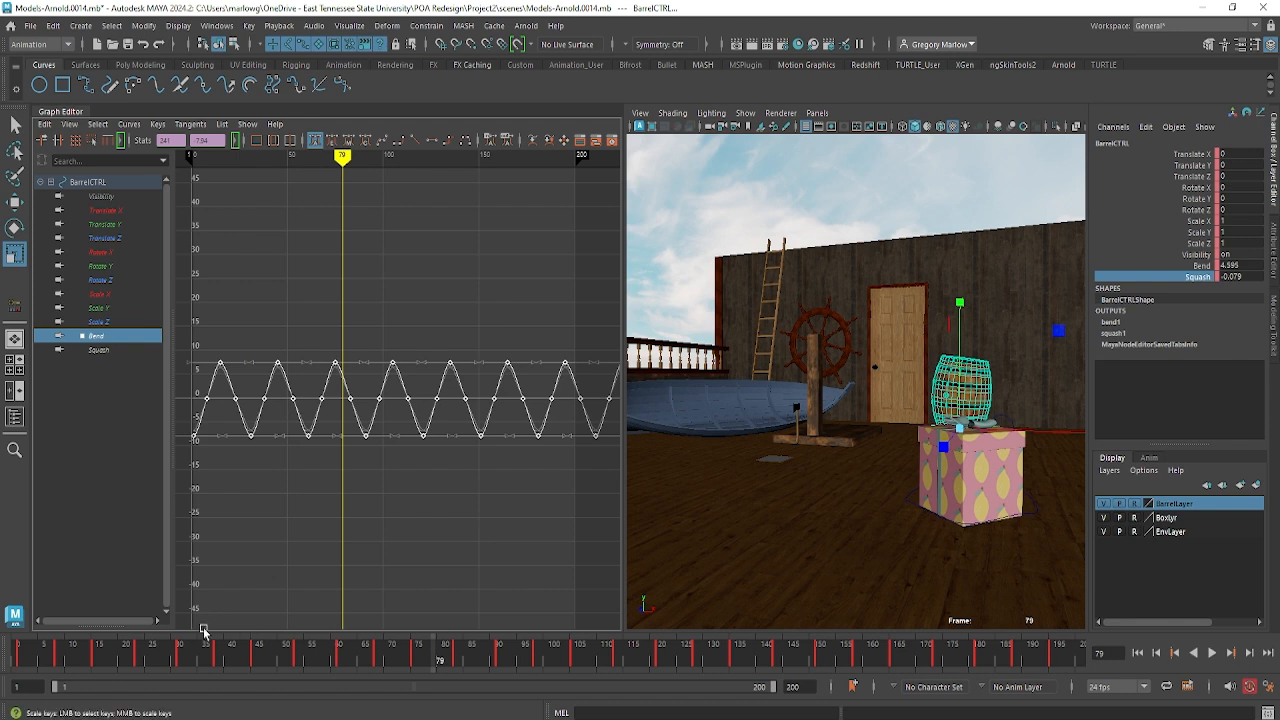
Review the Squash and Bend curves individually at frame 75, and scrub back to frame 1
{"action": "left_click", "coordinate": [98, 351]}
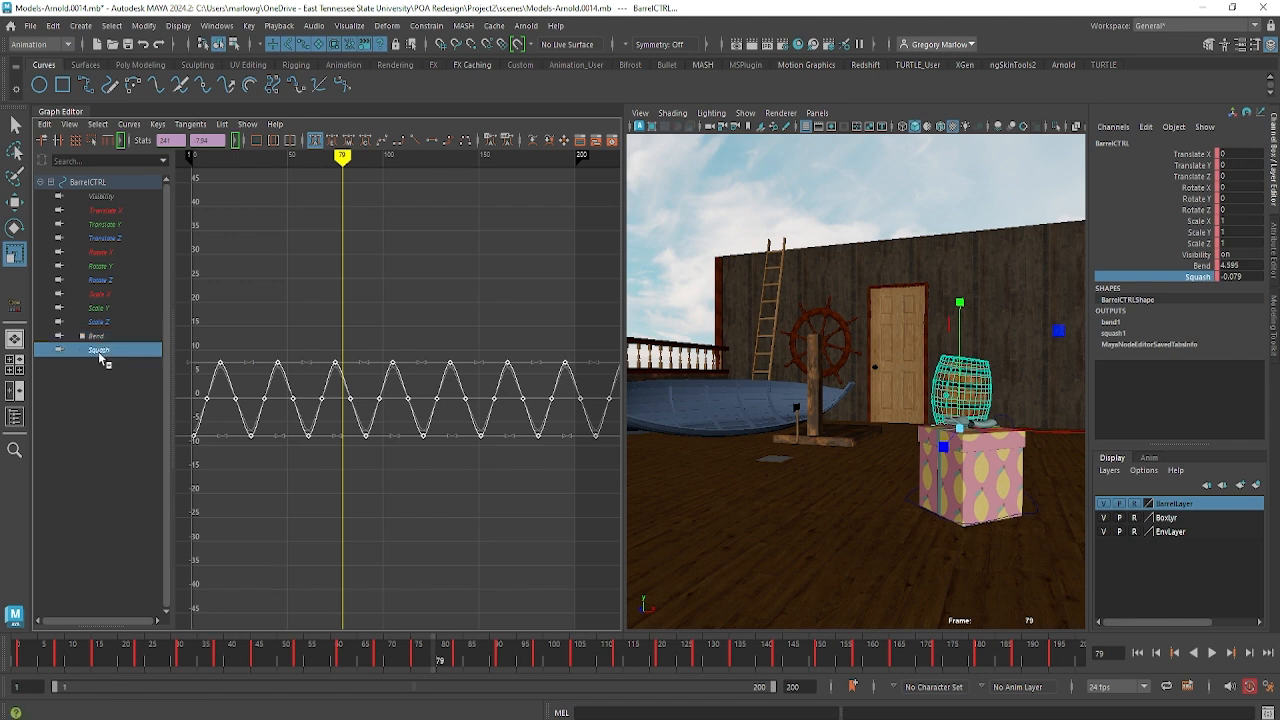
{"action": "left_click", "coordinate": [416, 663]}
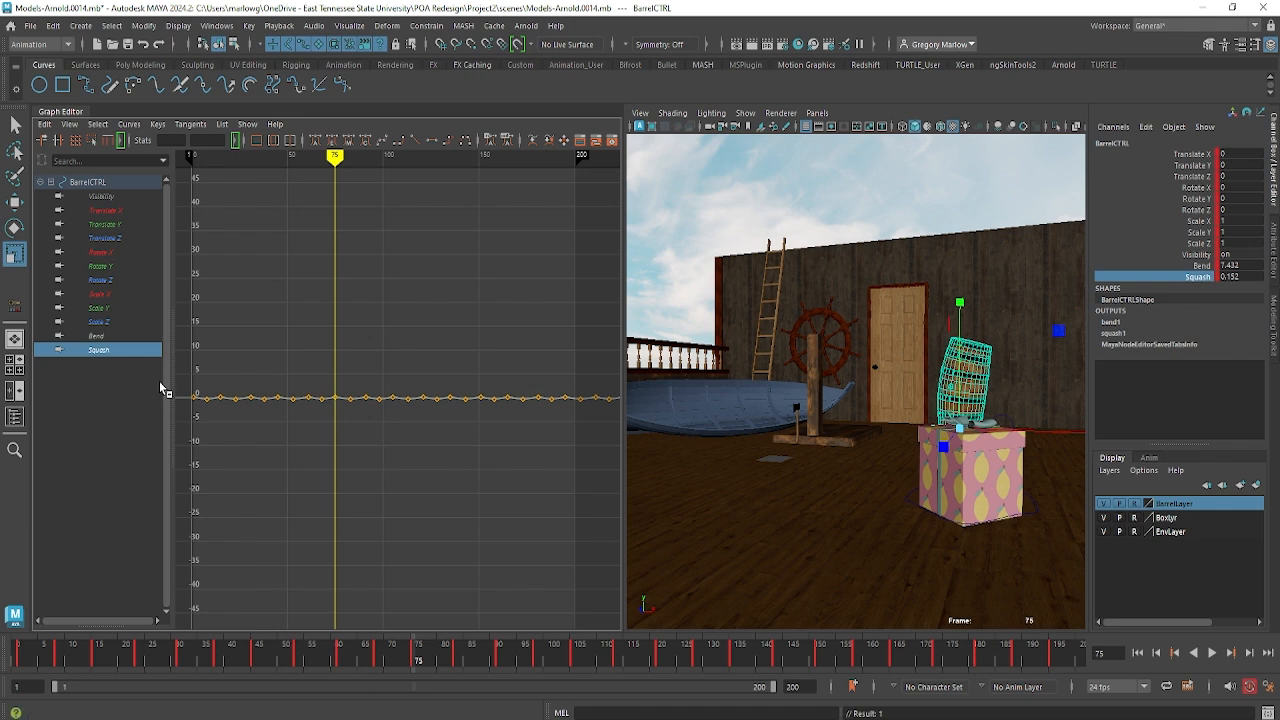
{"action": "left_click", "coordinate": [105, 340]}
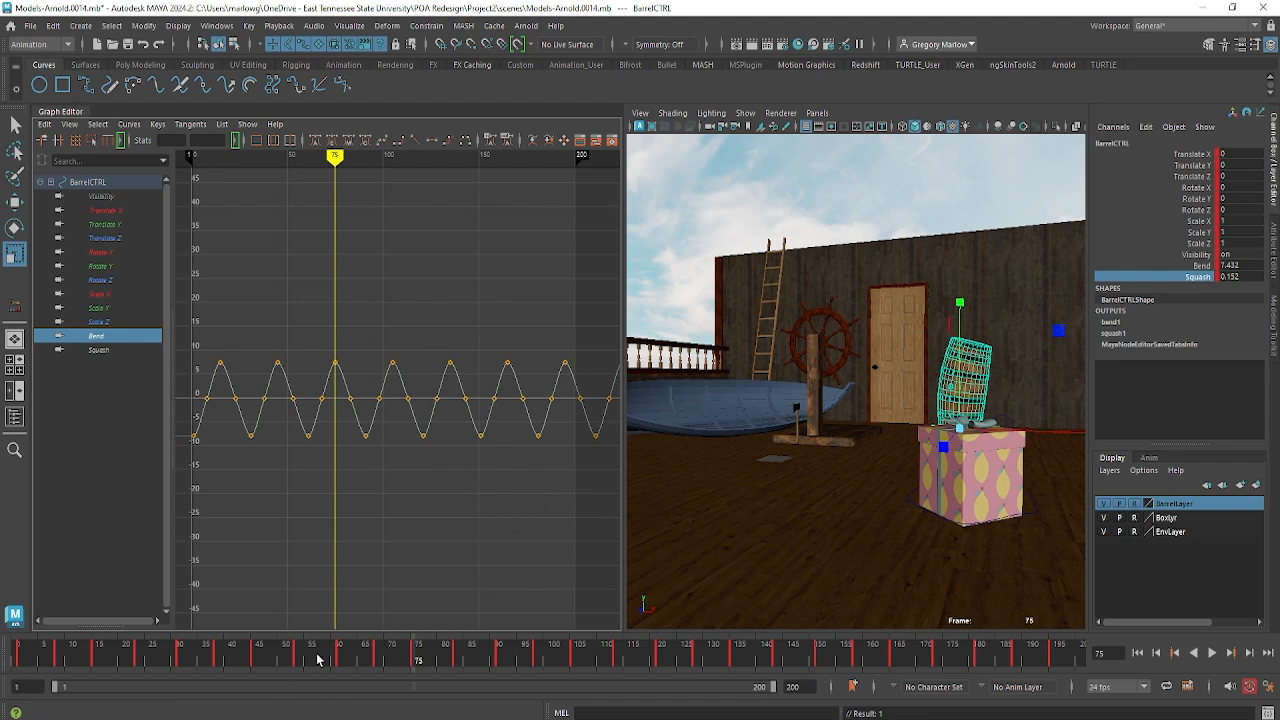
{"action": "left_click_drag", "start_coordinate": [317, 659], "coordinate": [21, 659]}
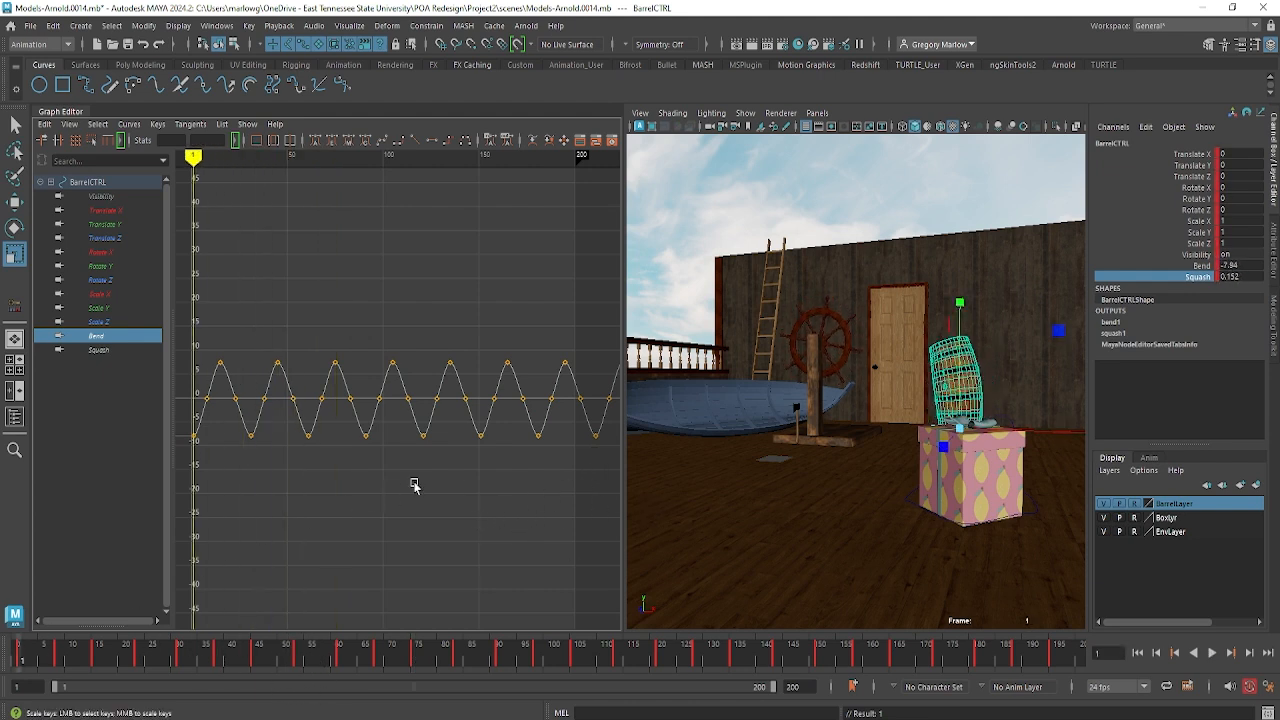
Select all keys on the Bend curve and shift them one frame later so the cycle starts at frame 2
{"action": "scroll", "coordinate": [452, 485], "scroll_direction": "down", "scroll_amount": 3}
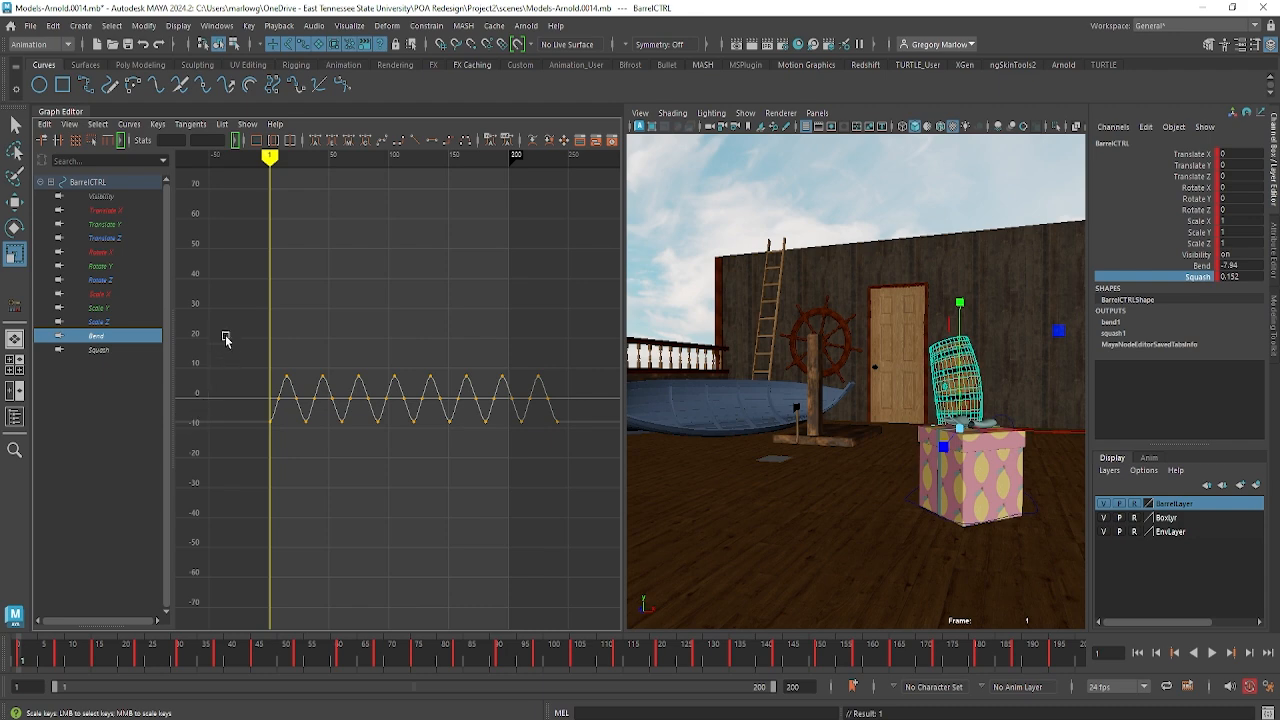
{"action": "left_click_drag", "start_coordinate": [226, 339], "coordinate": [578, 458]}
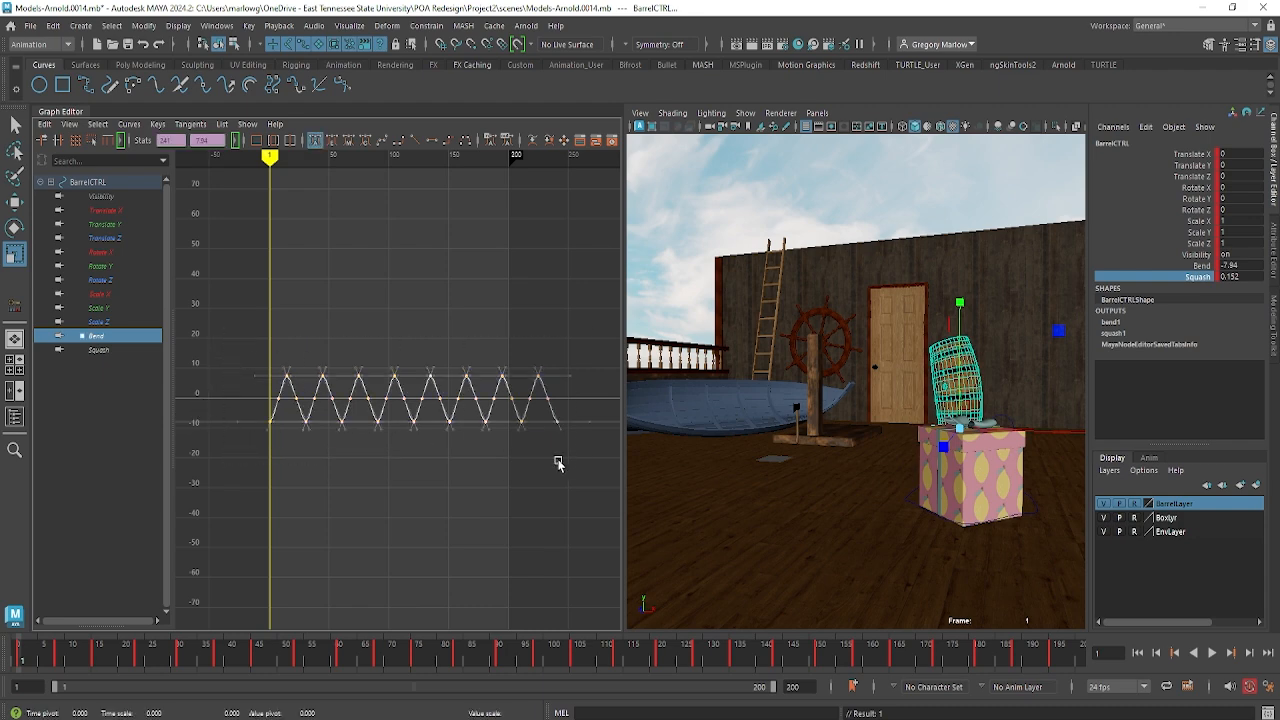
{"action": "scroll", "coordinate": [256, 429], "scroll_direction": "up", "scroll_amount": 5}
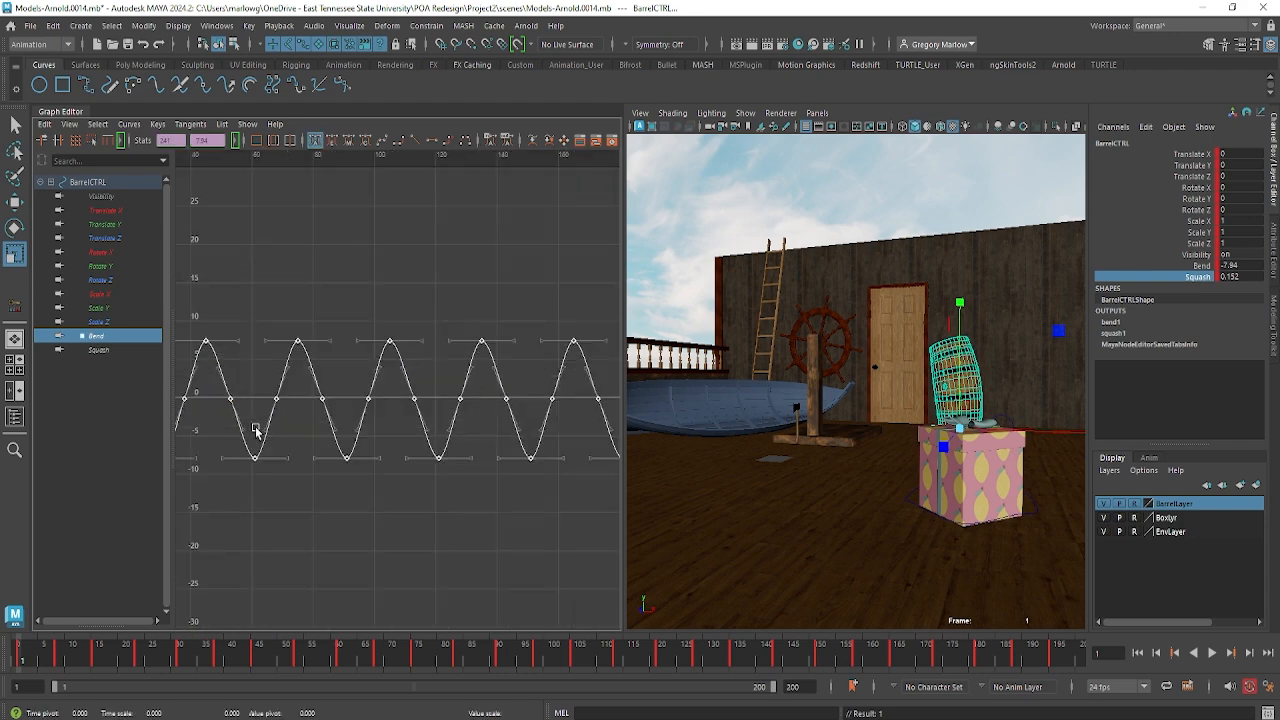
{"action": "middle_click_drag", "start_coordinate": [262, 473], "coordinate": [470, 483], "text": "alt"}
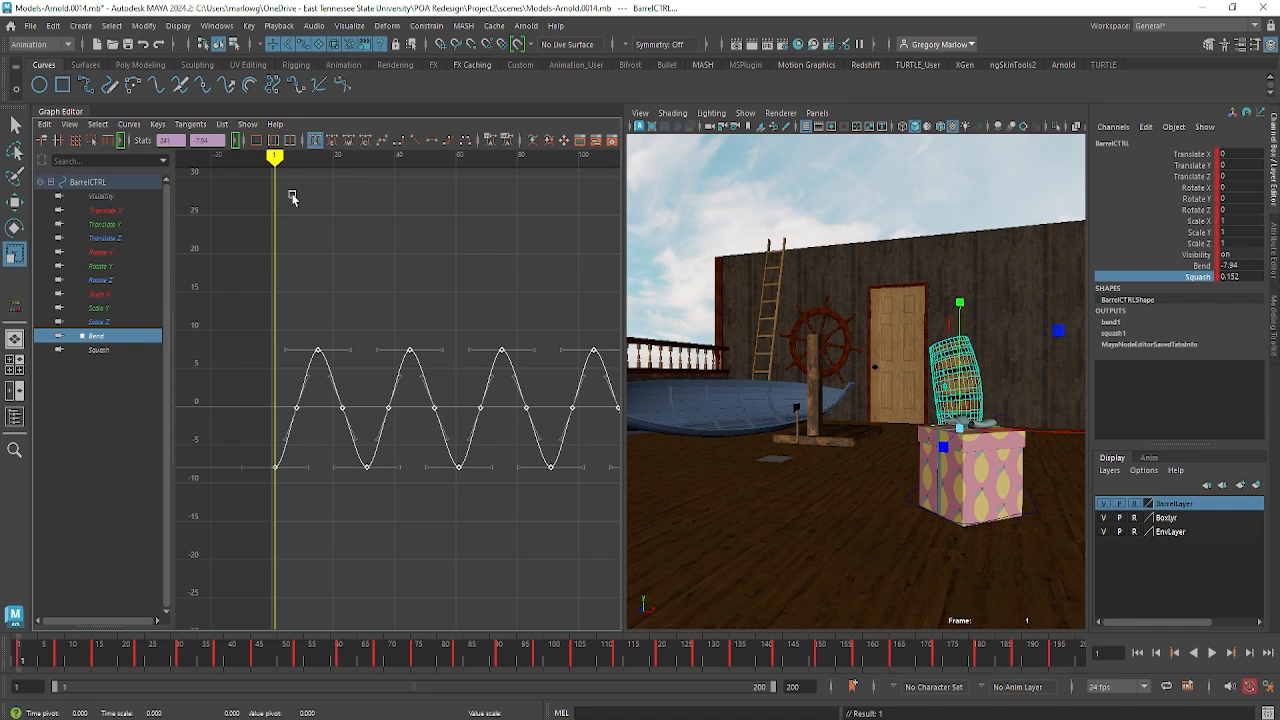
{"action": "key", "text": "alt+v"}
{"action": "key", "text": "alt+v"}
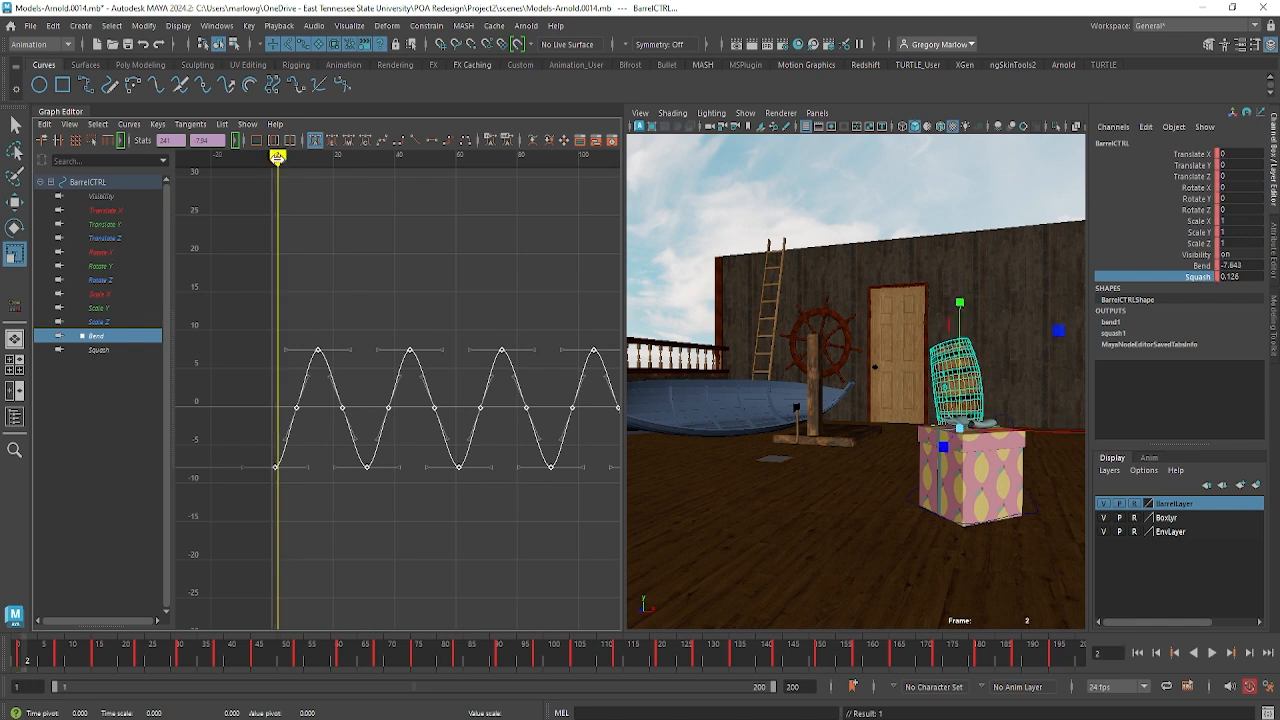
{"action": "left_click_drag", "start_coordinate": [312, 500], "coordinate": [309, 508]}
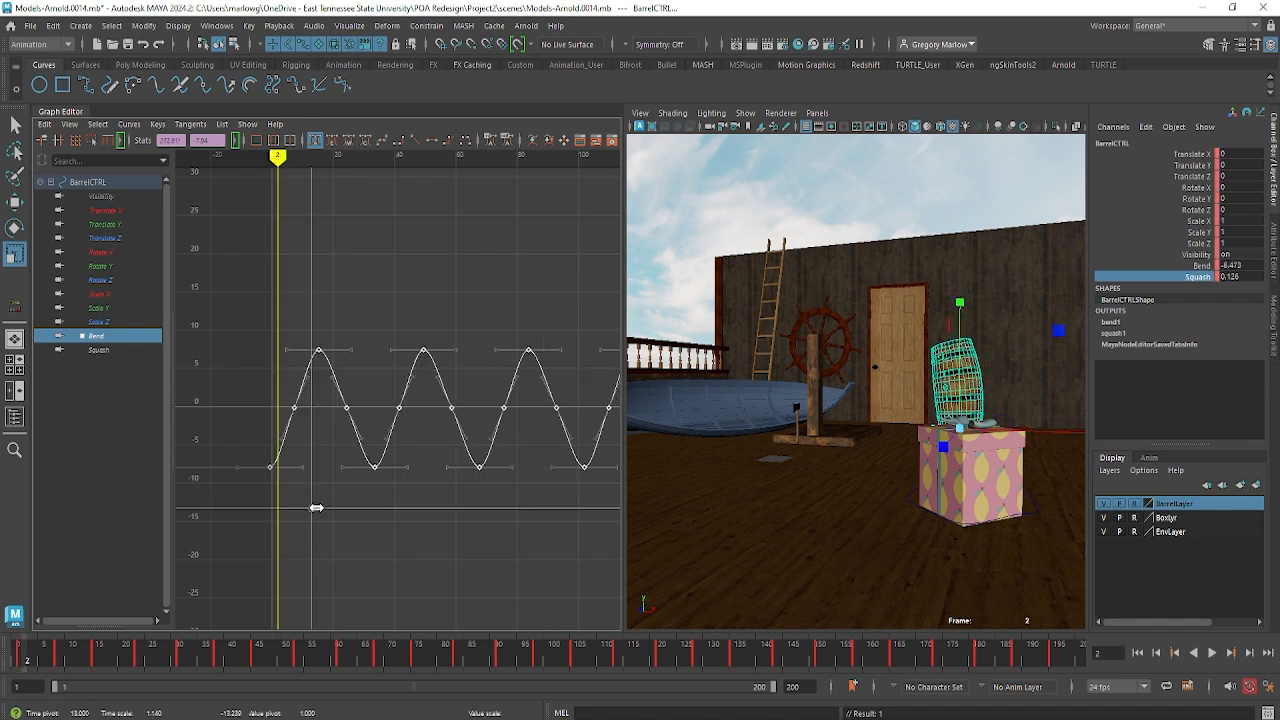
{"action": "key", "text": "ctrl+z"}
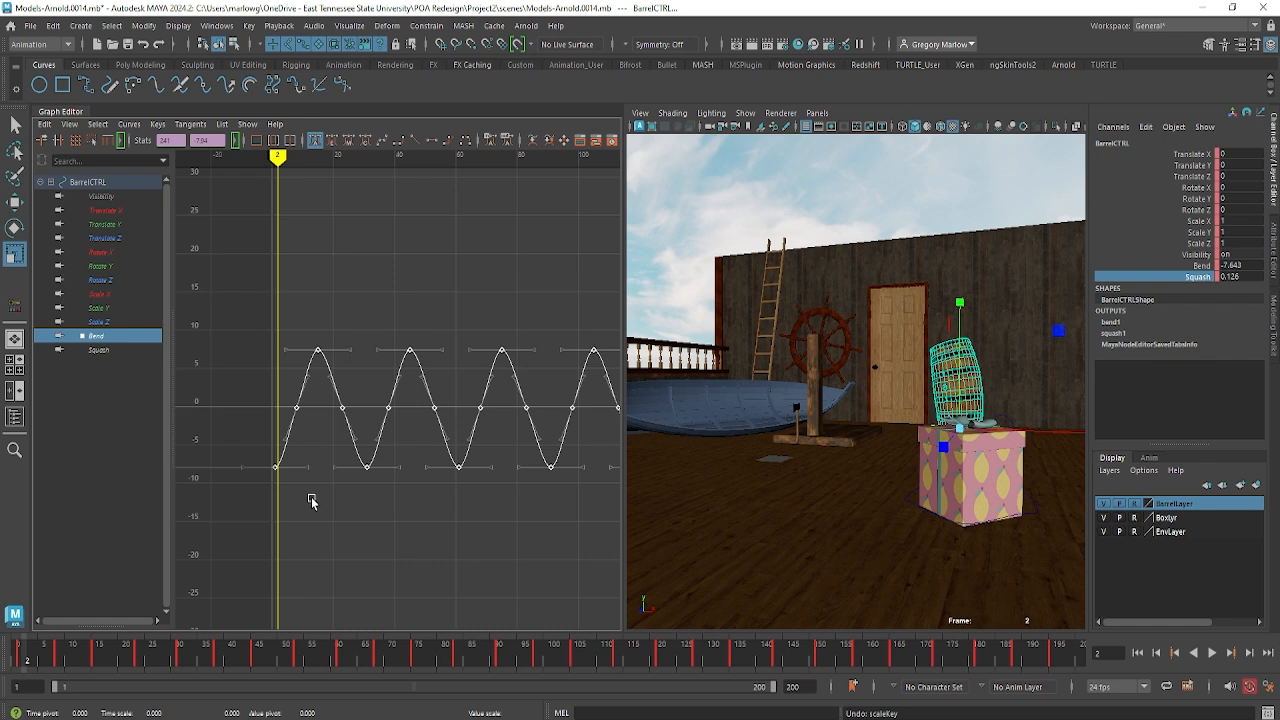
{"action": "key", "text": "w"}
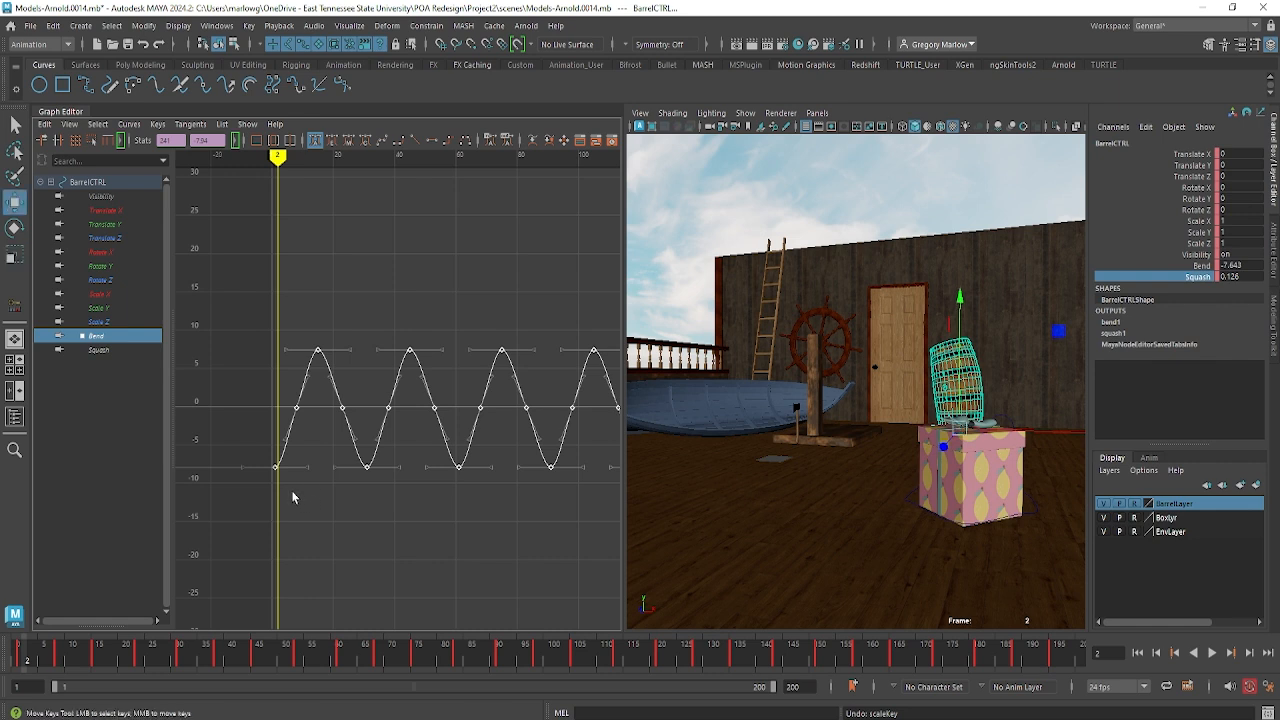
{"action": "middle_click_drag", "start_coordinate": [292, 496], "coordinate": [296, 491]}
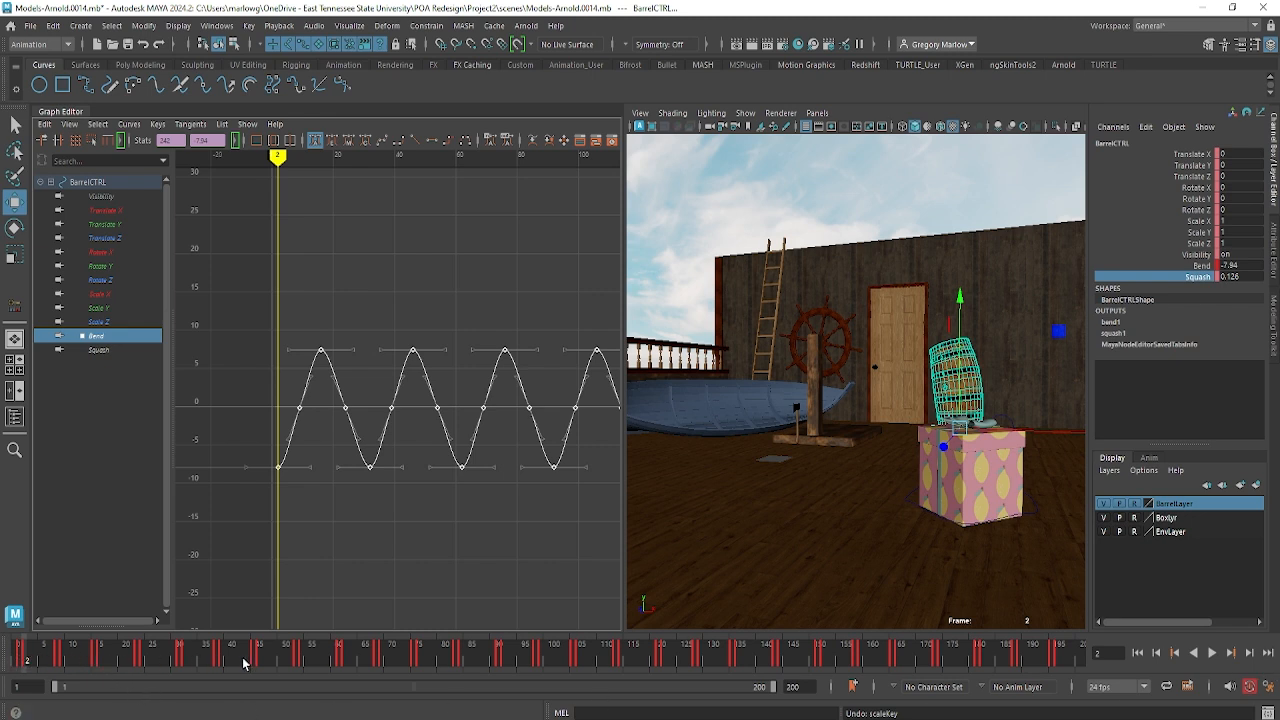
Play the animation from frame 1 to check the one-frame Bend offset, and stop the playback
{"action": "left_click", "coordinate": [1137, 653]}
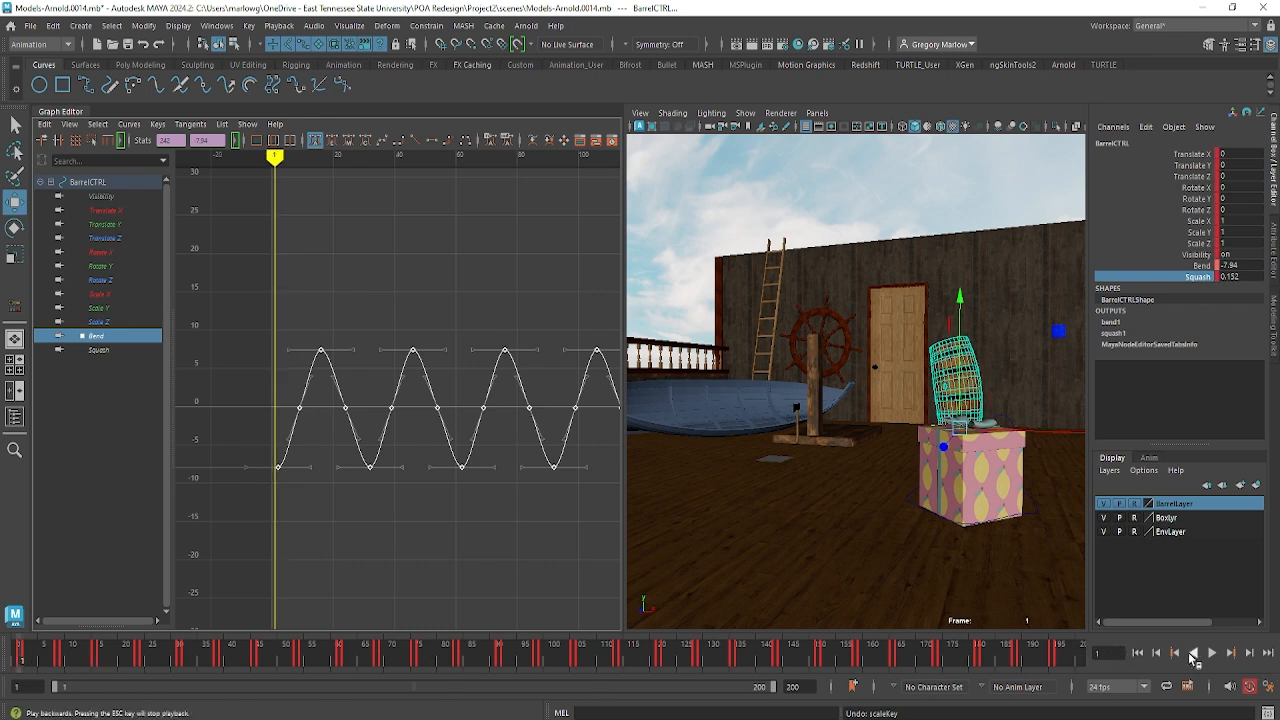
{"action": "left_click", "coordinate": [1211, 652]}
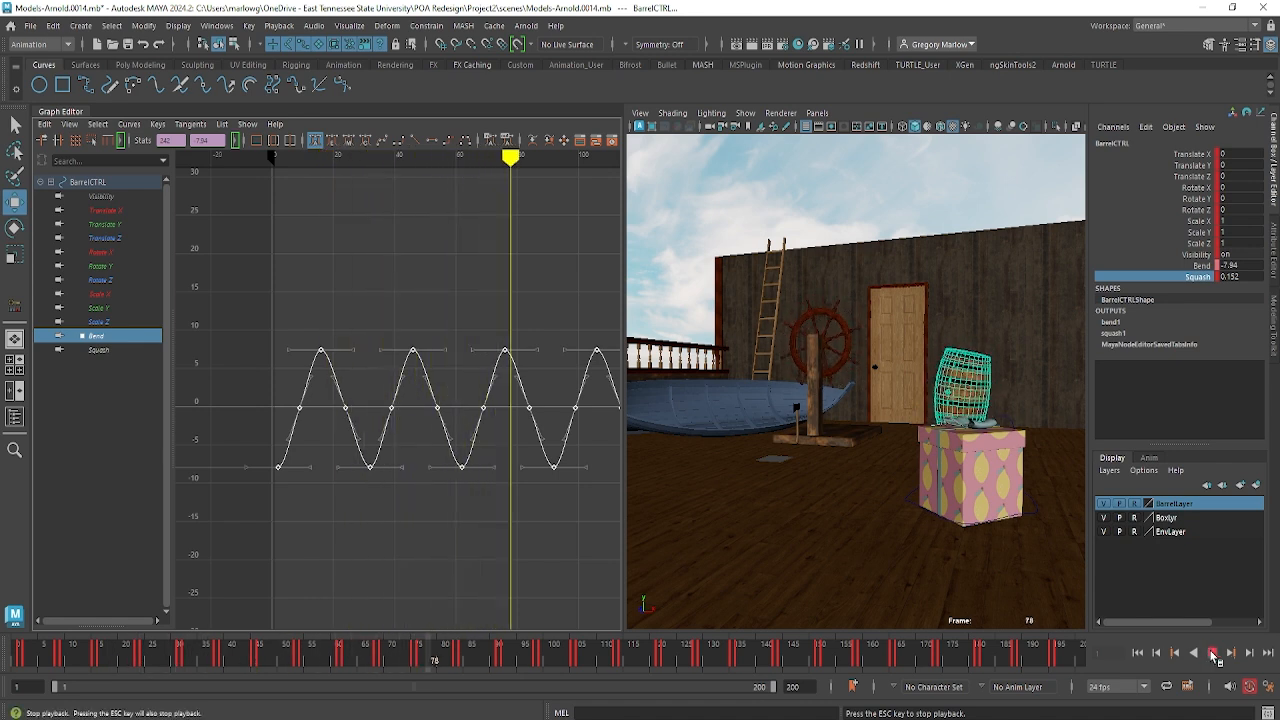
{"action": "left_click", "coordinate": [1209, 652]}
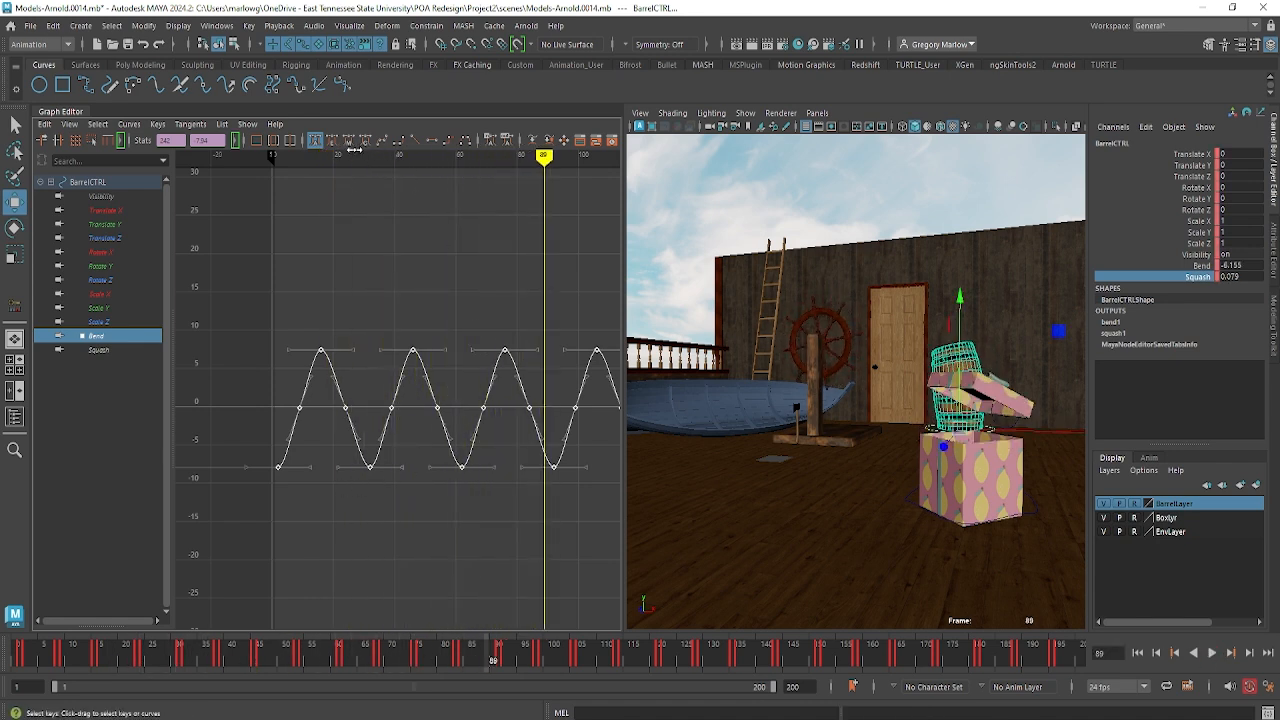
Shift all Bend keys one more frame later so they start at frame 3, and briefly check the timing
{"action": "mouse_move", "coordinate": [544, 157]}
{"action": "left_mouse_down"}
{"action": "mouse_move", "coordinate": [271, 157]}
{"action": "mouse_move", "coordinate": [281, 160]}
{"action": "left_mouse_up"}
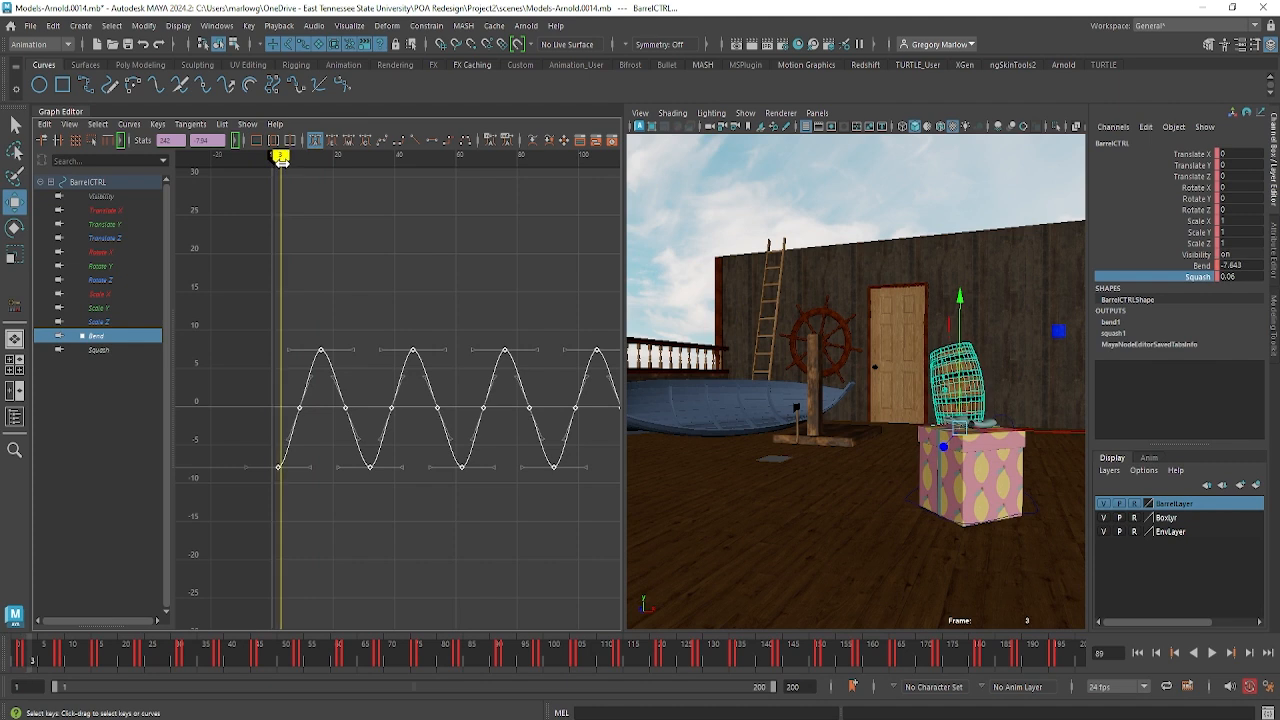
{"action": "middle_click_drag", "start_coordinate": [338, 496], "coordinate": [342, 502], "text": "shift"}
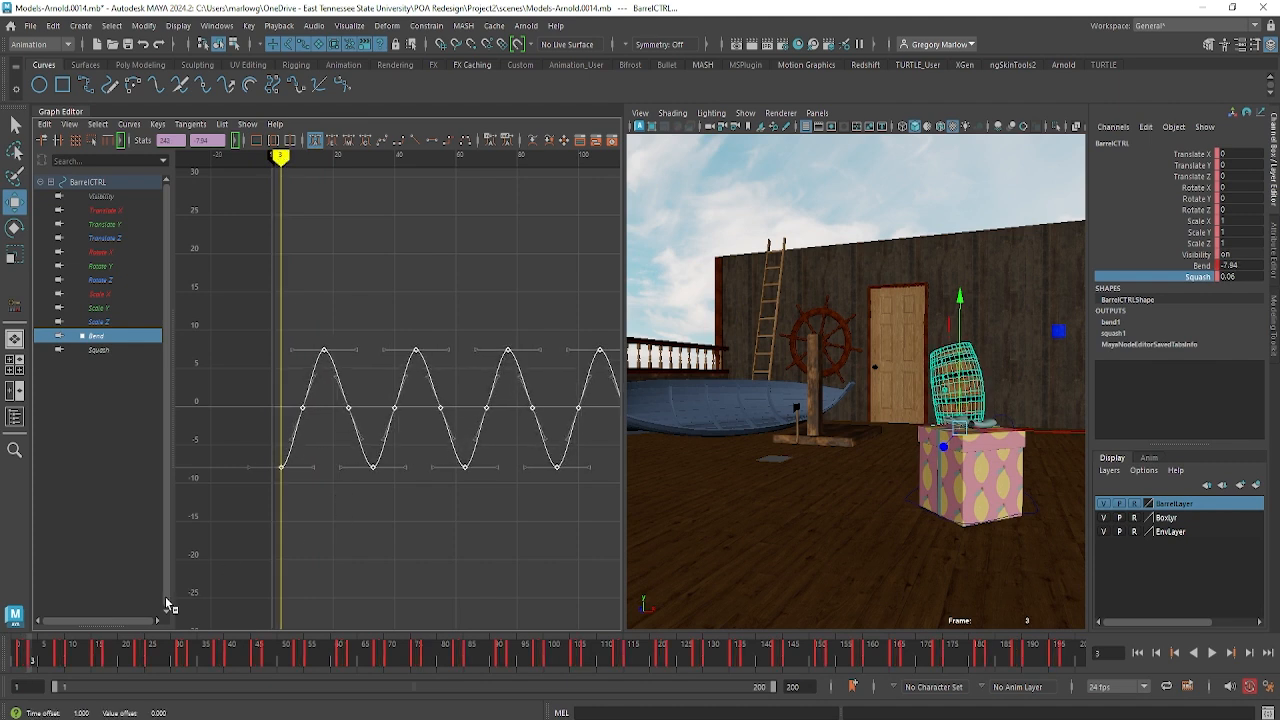
{"action": "left_click_drag", "start_coordinate": [24, 666], "coordinate": [18, 668]}
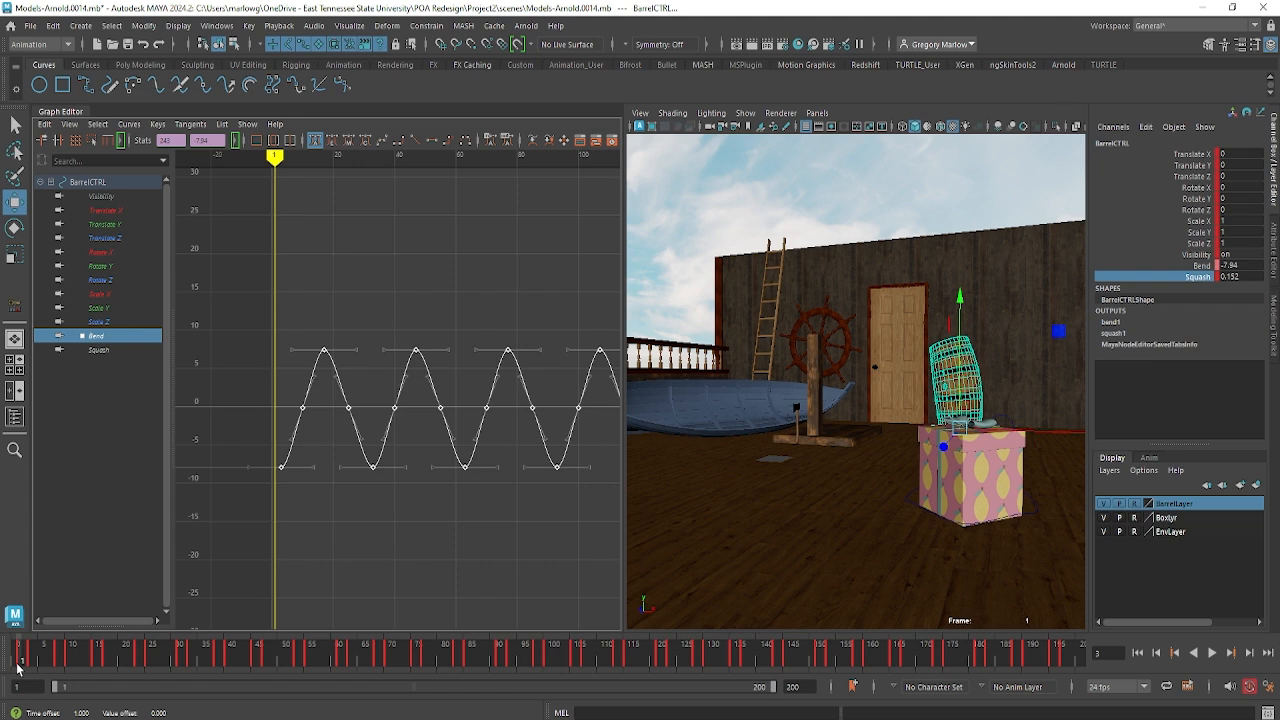
{"action": "key", "text": "alt+v"}
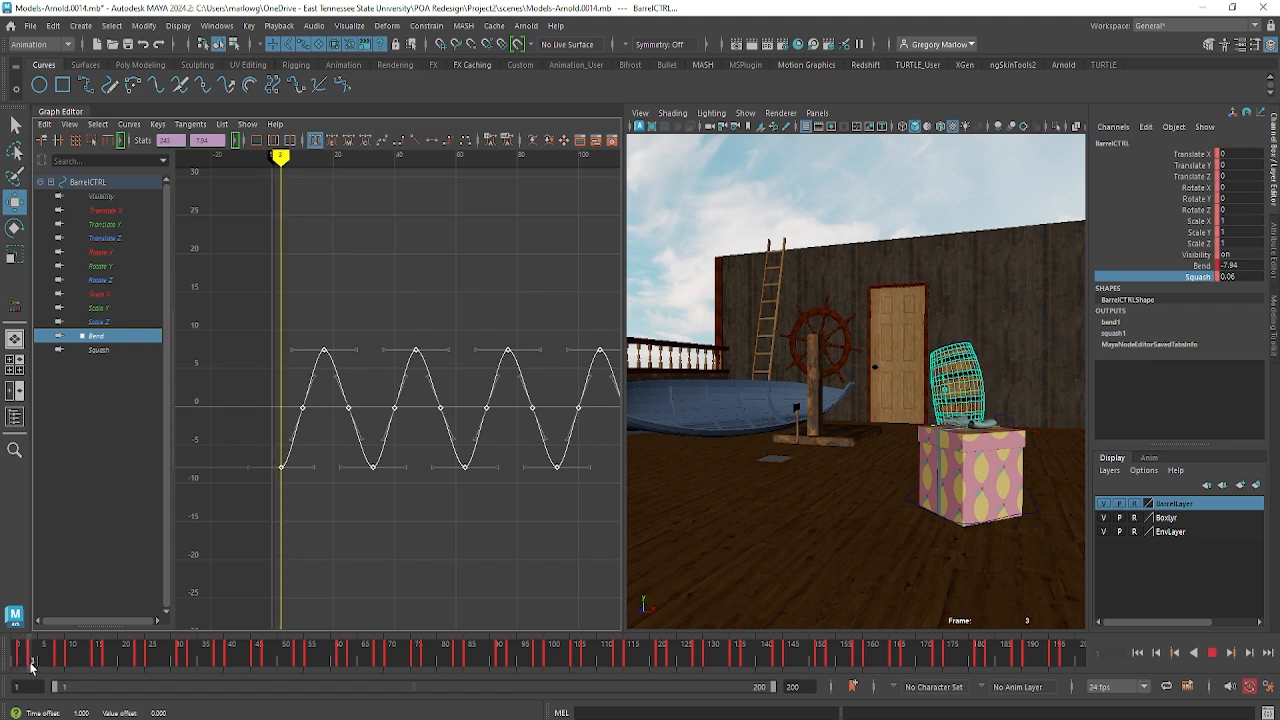
{"action": "key", "text": "alt+v"}
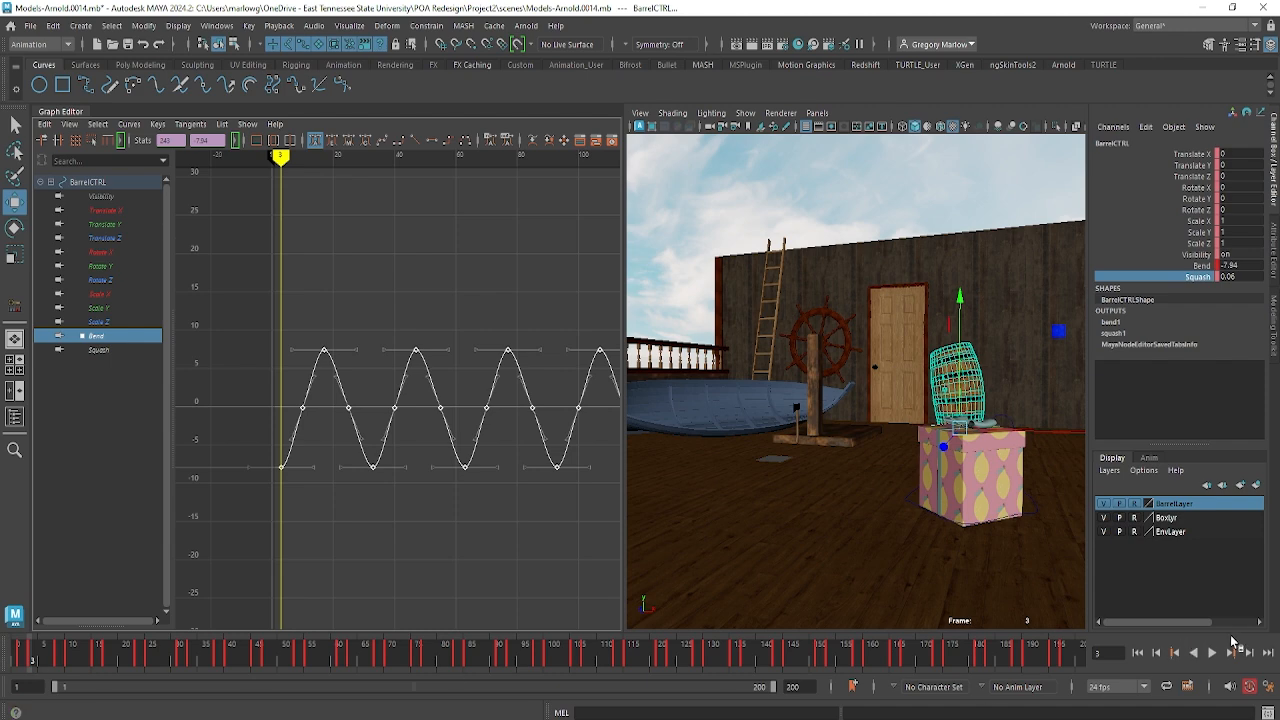
Play the animation from frame 1 with the barrel in close-up, stop it, and scrub to frame 16 to examine the bend
{"action": "left_click", "coordinate": [1139, 653]}
{"action": "right_click_drag", "start_coordinate": [959, 448], "coordinate": [1063, 488], "text": "alt"}
{"action": "middle_click_drag", "start_coordinate": [971, 477], "coordinate": [895, 541], "text": "alt"}
{"action": "right_click_drag", "start_coordinate": [895, 541], "coordinate": [846, 522], "text": "alt"}
{"action": "middle_click_drag", "start_coordinate": [884, 540], "coordinate": [882, 550], "text": "alt"}
{"action": "left_click", "coordinate": [1211, 652]}
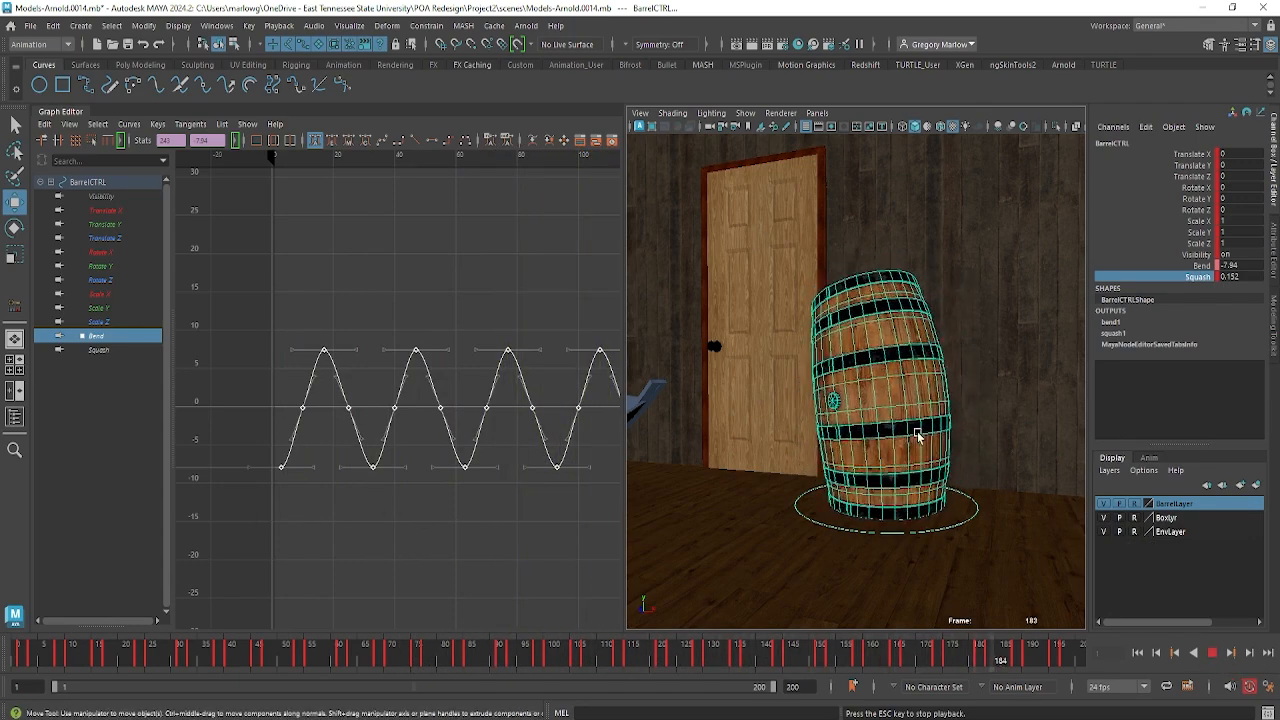
{"action": "left_click", "coordinate": [1212, 653]}
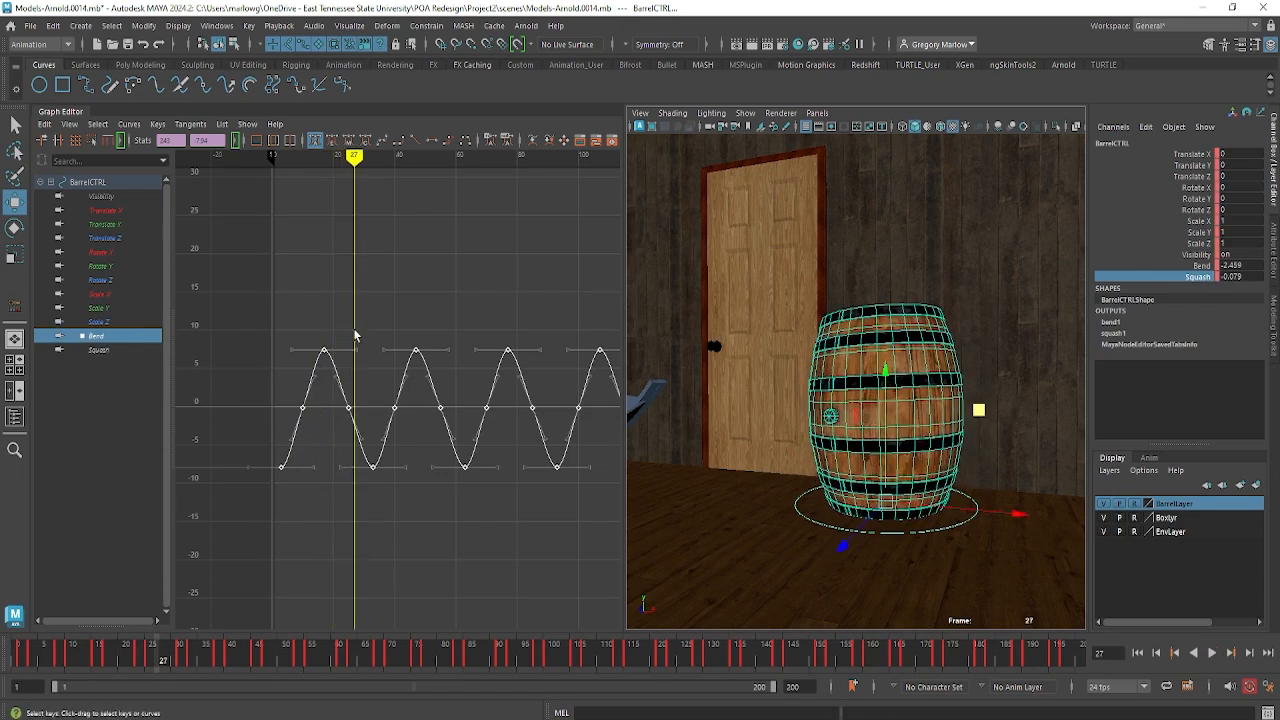
{"action": "left_click_drag", "start_coordinate": [340, 153], "coordinate": [320, 157]}
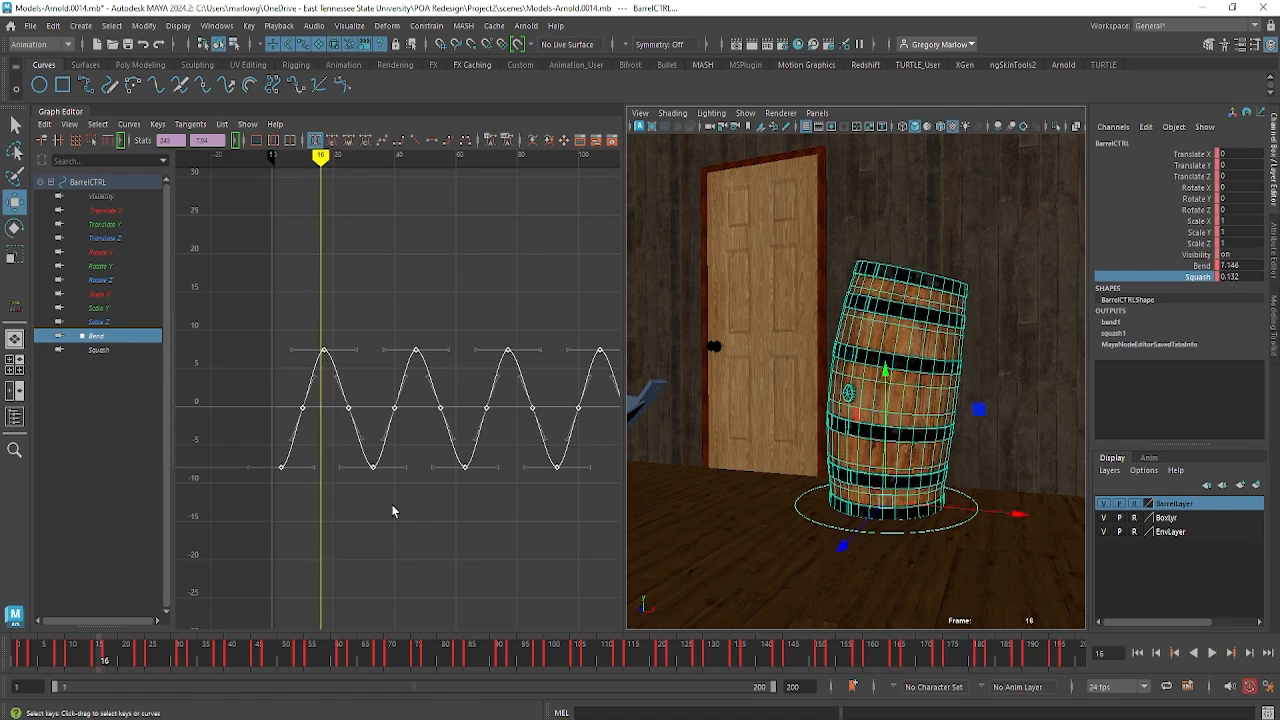
Select all keys on the Bend curve and convert their tangents to weighted tangents
{"action": "scroll", "coordinate": [380, 507], "scroll_direction": "down", "scroll_amount": 2}
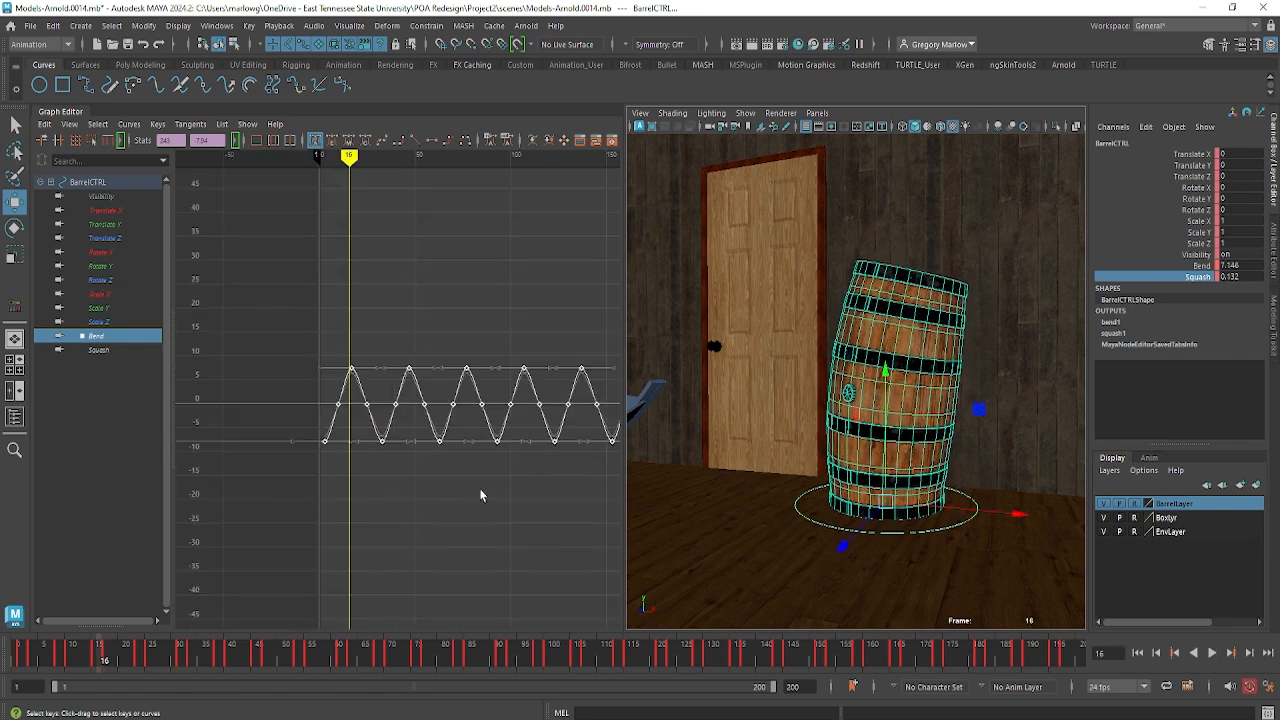
{"action": "middle_click_drag", "start_coordinate": [479, 488], "coordinate": [384, 488], "text": "alt"}
{"action": "mouse_move", "coordinate": [410, 482]}
{"action": "right_mouse_down", "text": "alt+shift"}
{"action": "mouse_move", "coordinate": [410, 452]}
{"action": "mouse_move", "coordinate": [456, 459]}
{"action": "right_mouse_up", "text": "alt+shift"}
{"action": "left_click", "coordinate": [391, 473]}
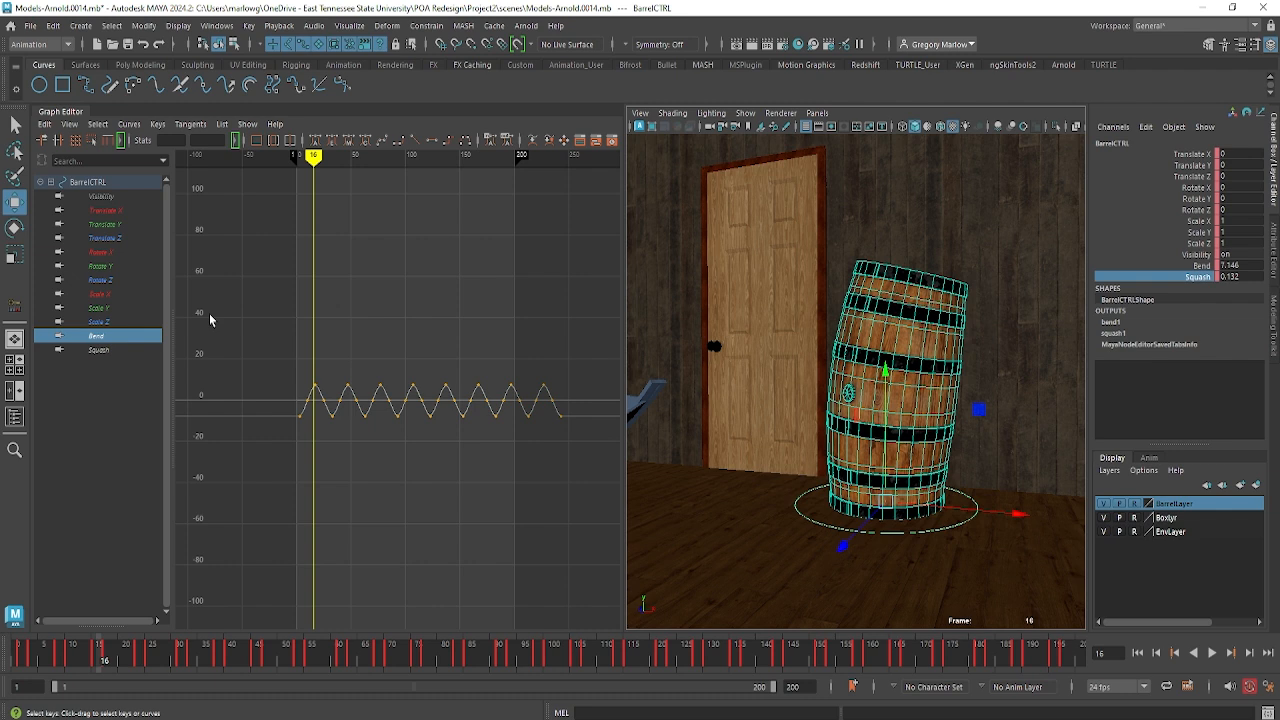
{"action": "left_click_drag", "start_coordinate": [209, 313], "coordinate": [585, 392]}
{"action": "left_click_drag", "start_coordinate": [234, 300], "coordinate": [598, 505]}
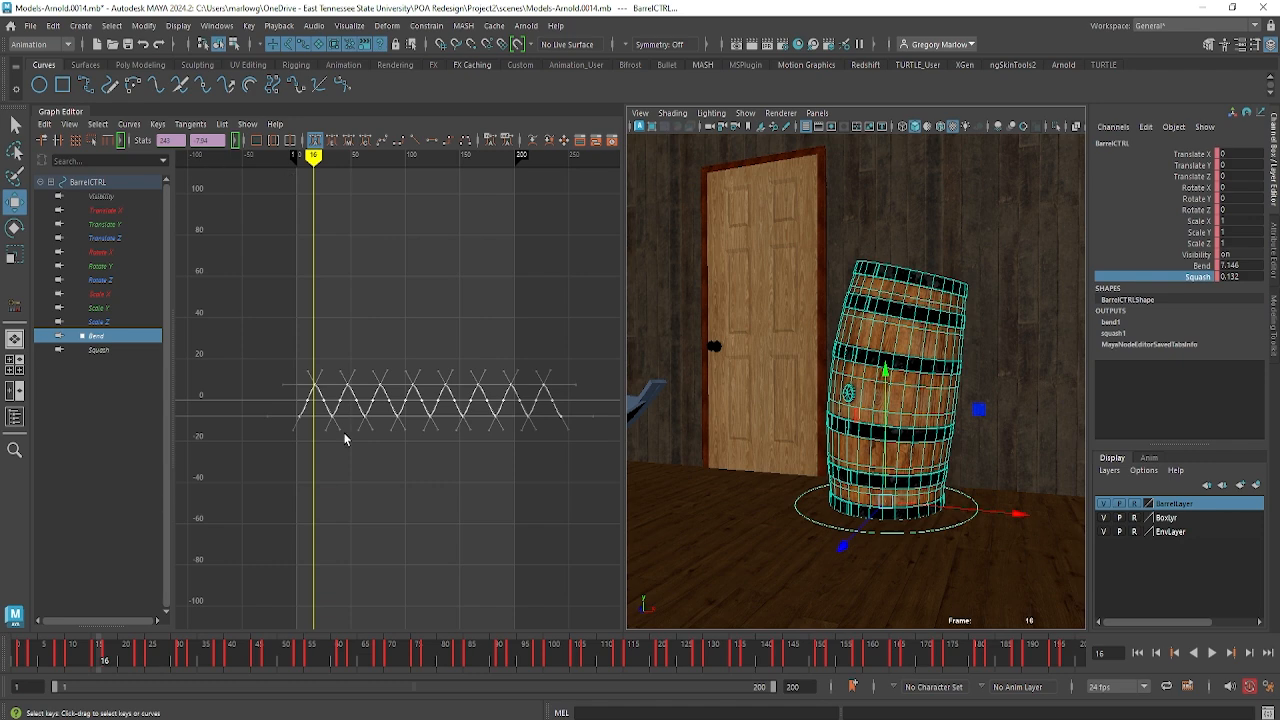
{"action": "key", "text": "f"}
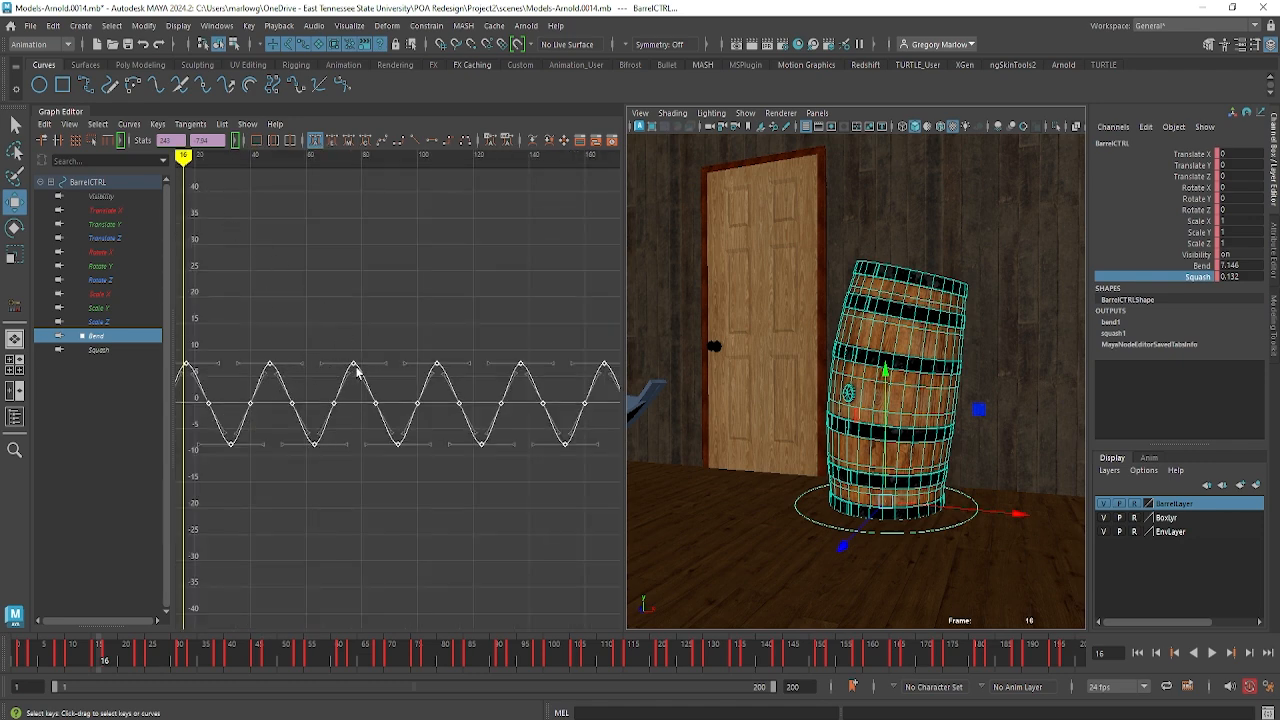
{"action": "scroll", "coordinate": [318, 369], "scroll_direction": "up", "scroll_amount": 3}
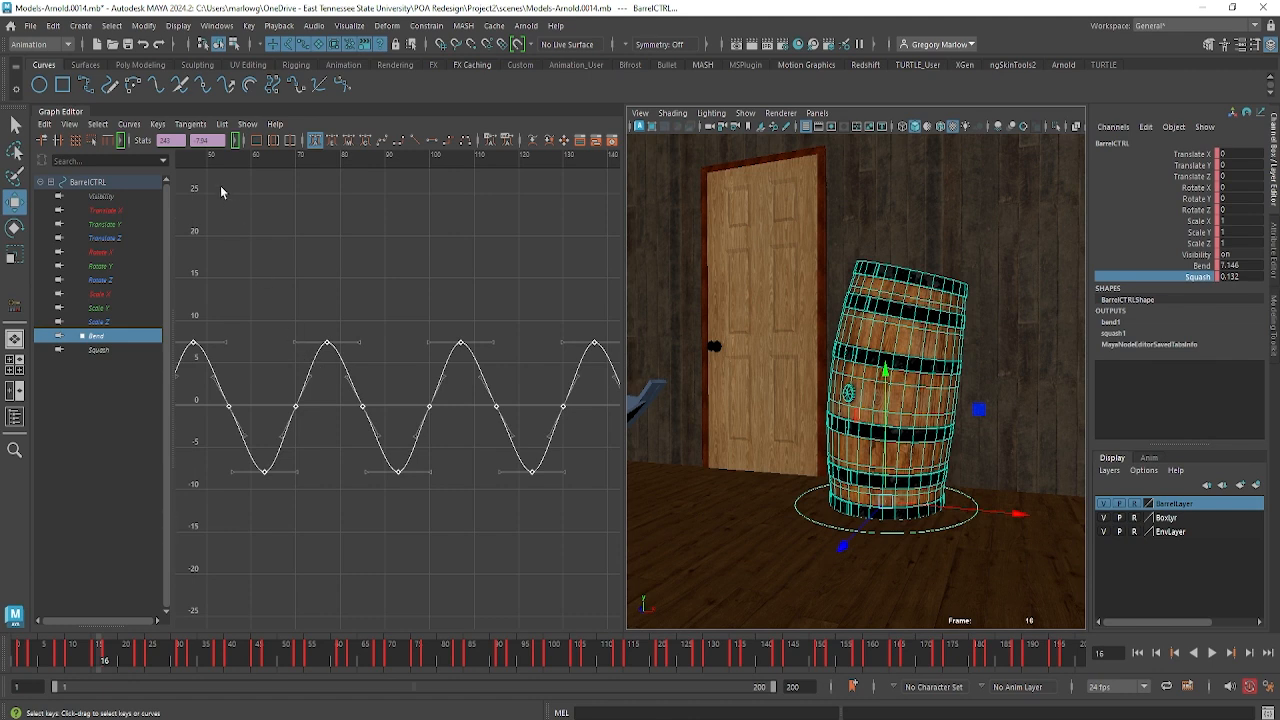
{"action": "left_click", "coordinate": [186, 126]}
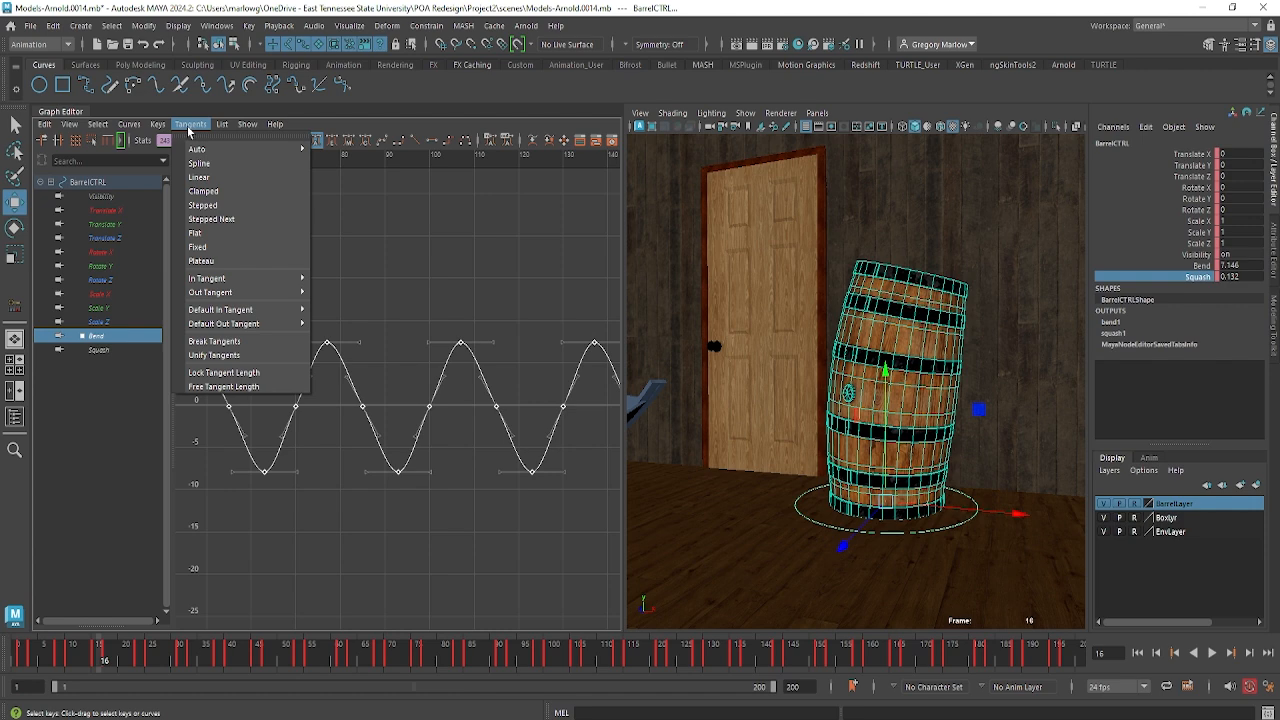
{"action": "mouse_move", "coordinate": [157, 124]}
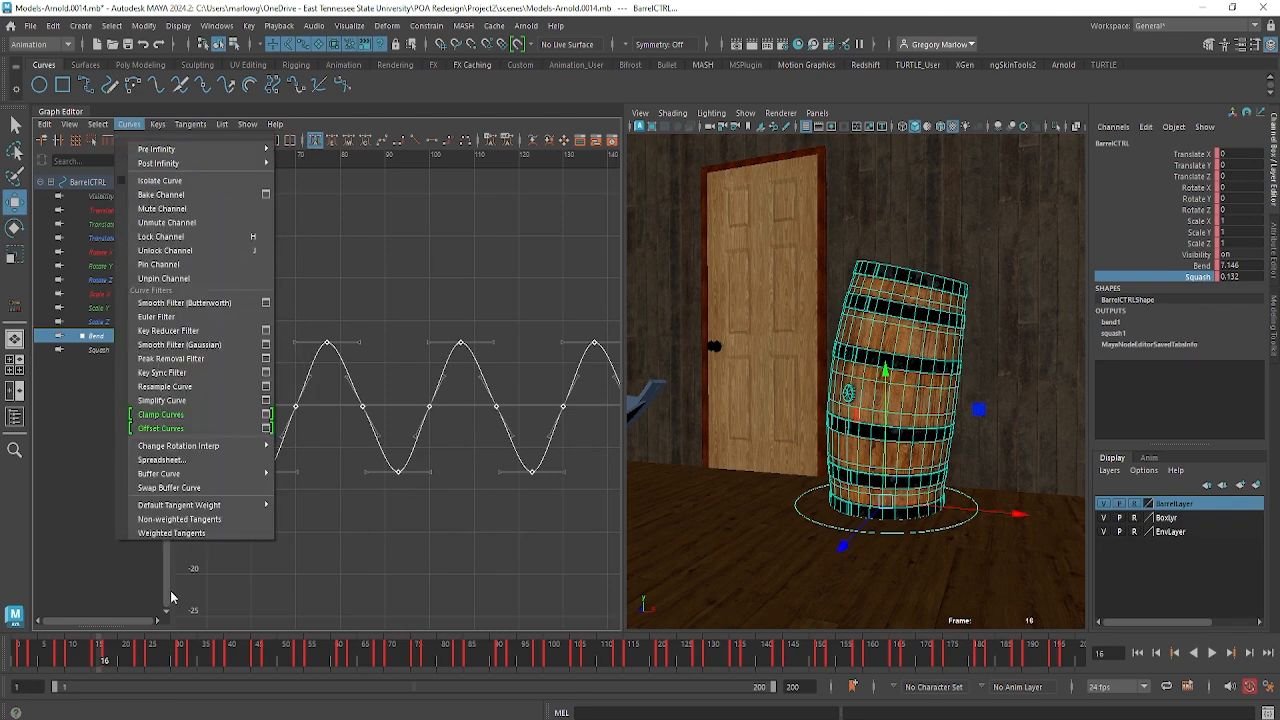
{"action": "left_click", "coordinate": [178, 533]}
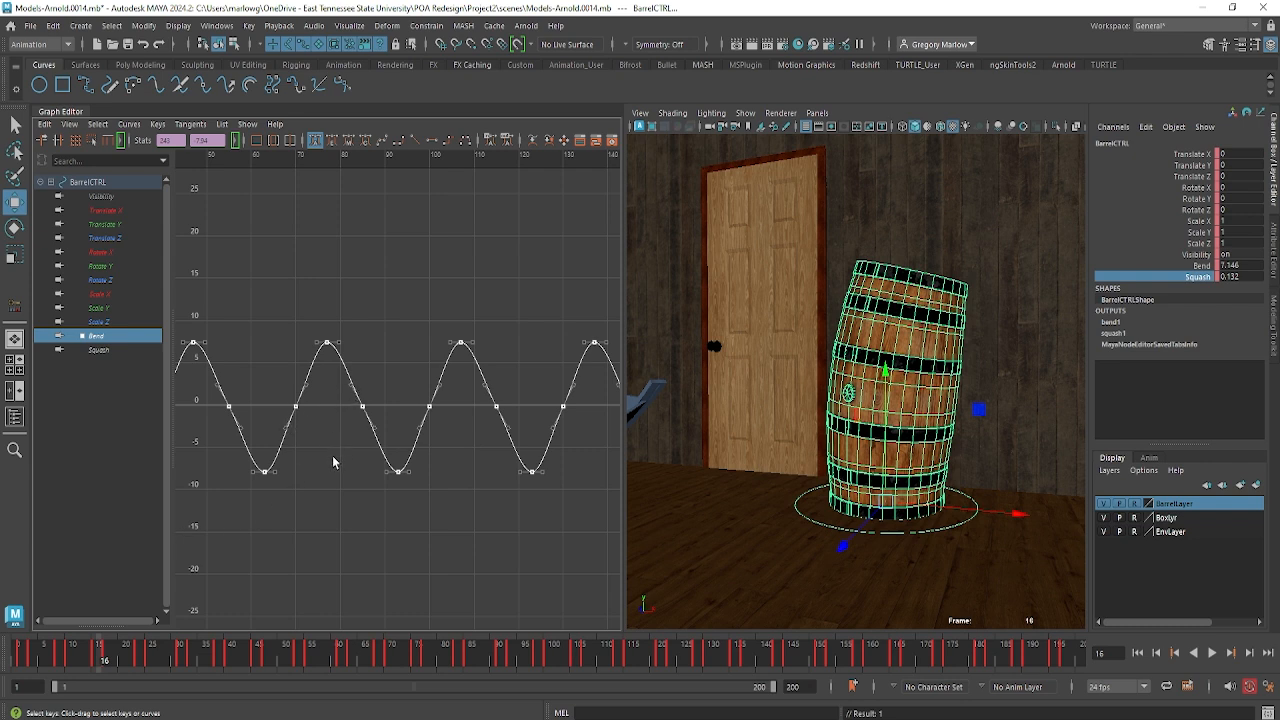
Try lengthening the tangent handles of the Bend peak at frame 77, and undo the change
{"action": "mouse_move", "coordinate": [368, 328]}
{"action": "left_mouse_down"}
{"action": "mouse_move", "coordinate": [338, 360]}
{"action": "mouse_move", "coordinate": [370, 350]}
{"action": "left_mouse_up"}
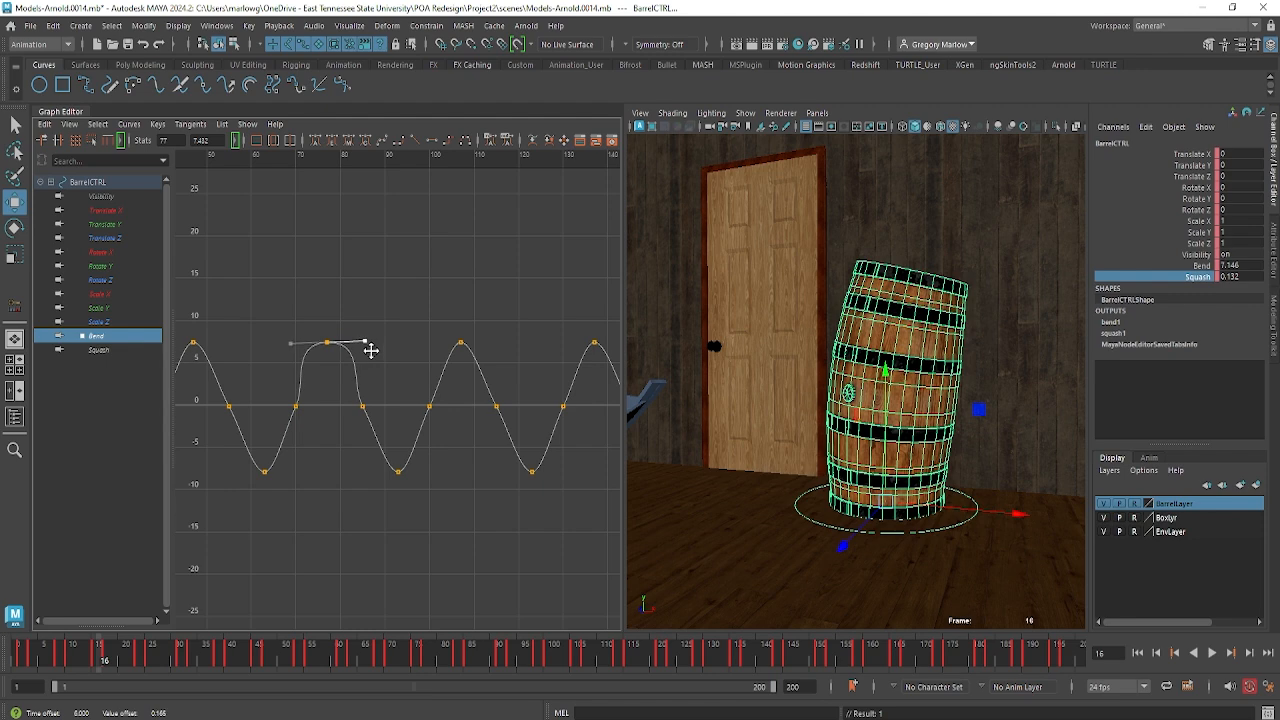
{"action": "key", "text": "ctrl+z"}
Select the Bend keys at the rising zero crossings near frames 10, 40 and 70, and isolate their incoming tangent handles
{"action": "middle_click_drag", "start_coordinate": [317, 458], "coordinate": [591, 463], "text": "alt"}
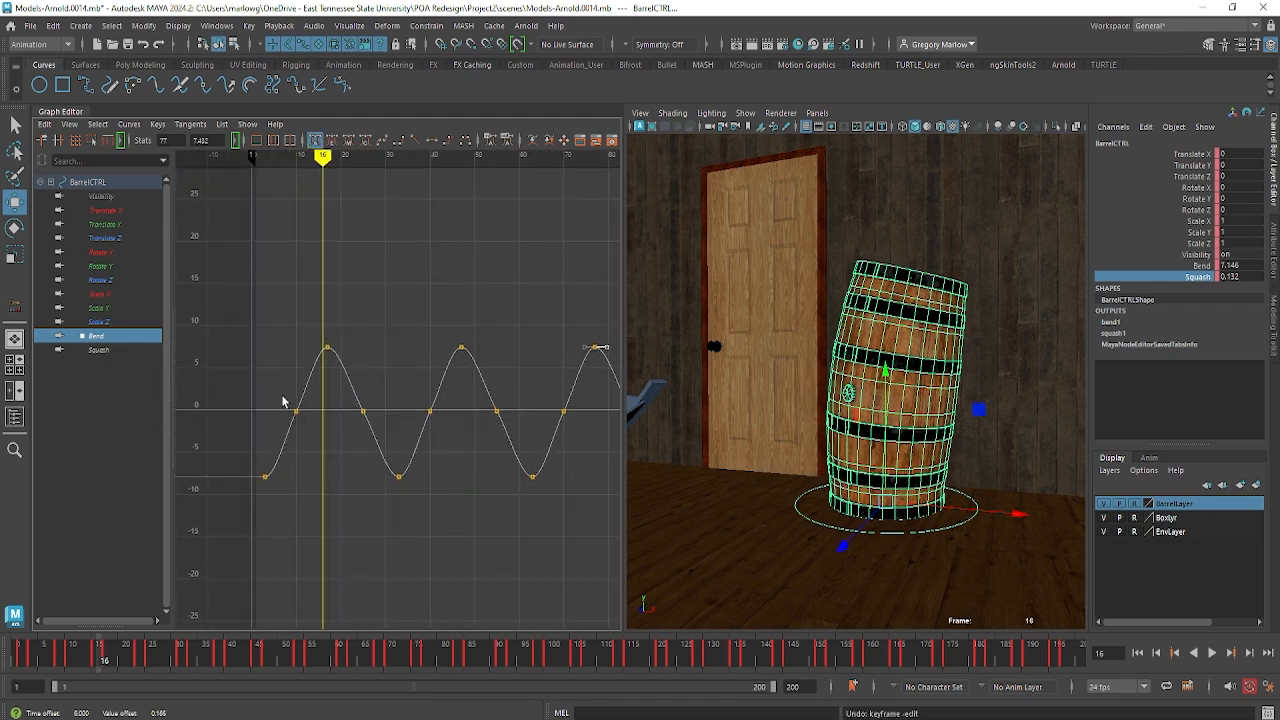
{"action": "left_click_drag", "start_coordinate": [282, 400], "coordinate": [308, 424]}
{"action": "left_click_drag", "start_coordinate": [400, 395], "coordinate": [452, 438], "text": "shift"}
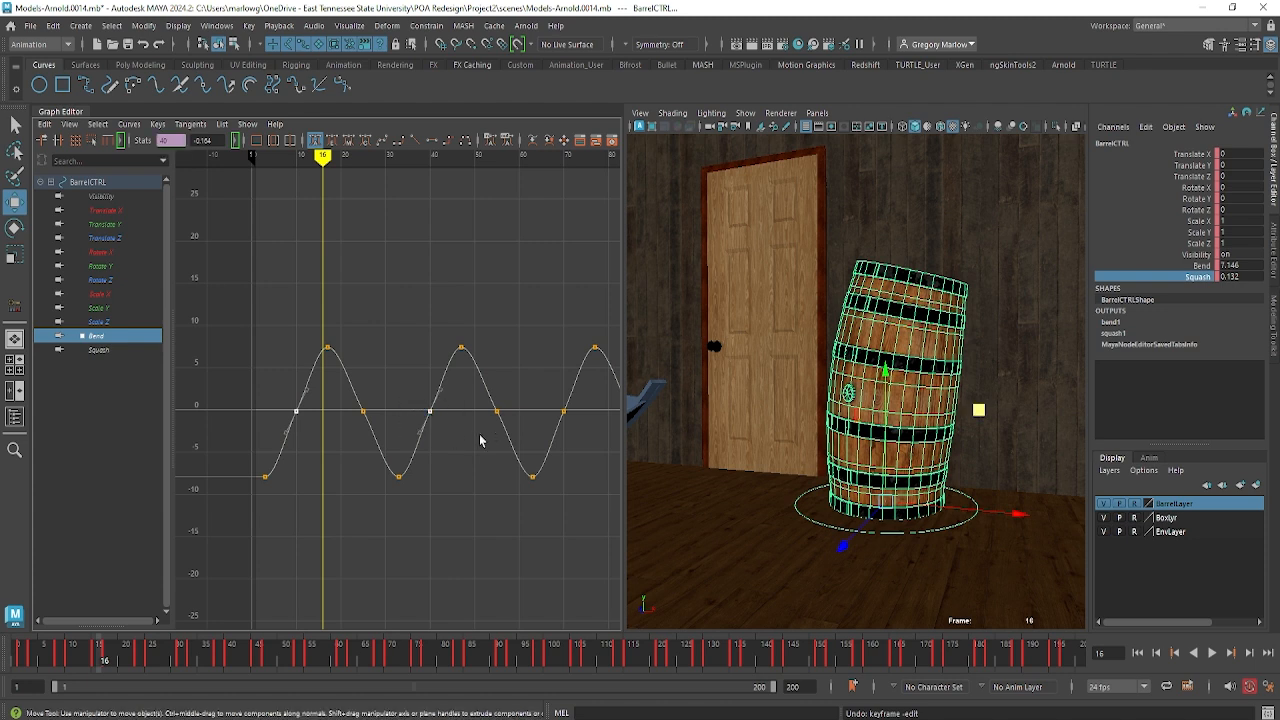
{"action": "left_click_drag", "start_coordinate": [556, 405], "coordinate": [567, 446], "text": "shift"}
{"action": "left_click_drag", "start_coordinate": [253, 430], "coordinate": [568, 456]}
{"action": "middle_click_drag", "start_coordinate": [537, 457], "coordinate": [363, 480]}
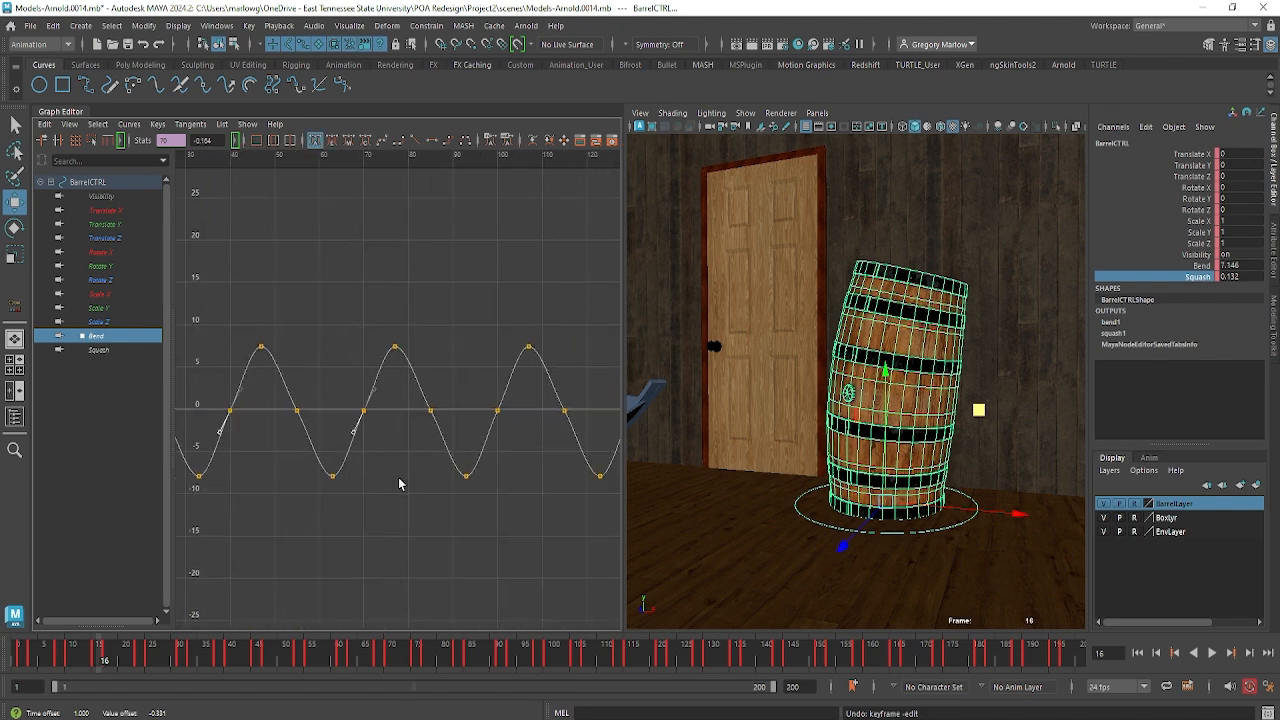
{"action": "scroll", "coordinate": [411, 488], "scroll_direction": "down", "scroll_amount": 3}
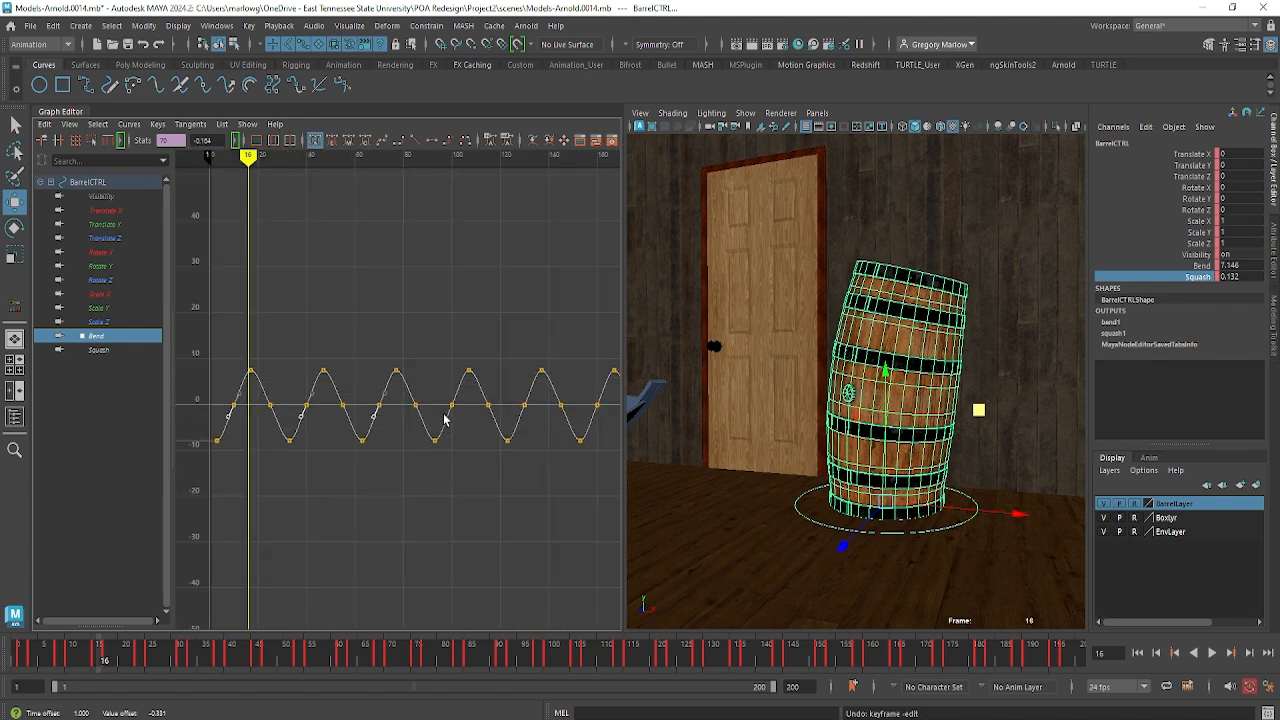
Extend the Bend key selection to every rising zero crossing through the end of the curve
{"action": "left_click_drag", "start_coordinate": [240, 415], "coordinate": [243, 420]}
{"action": "left_click_drag", "start_coordinate": [322, 418], "coordinate": [402, 420], "text": "shift"}
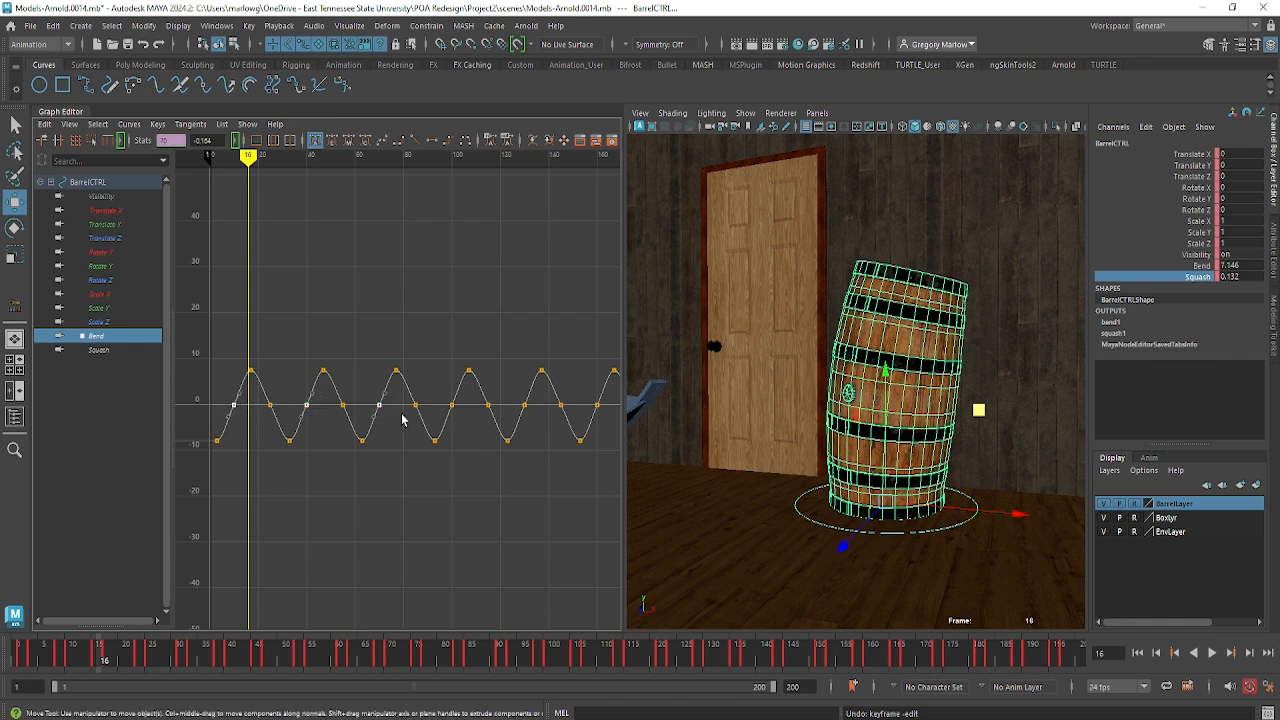
{"action": "left_click", "coordinate": [529, 420]}
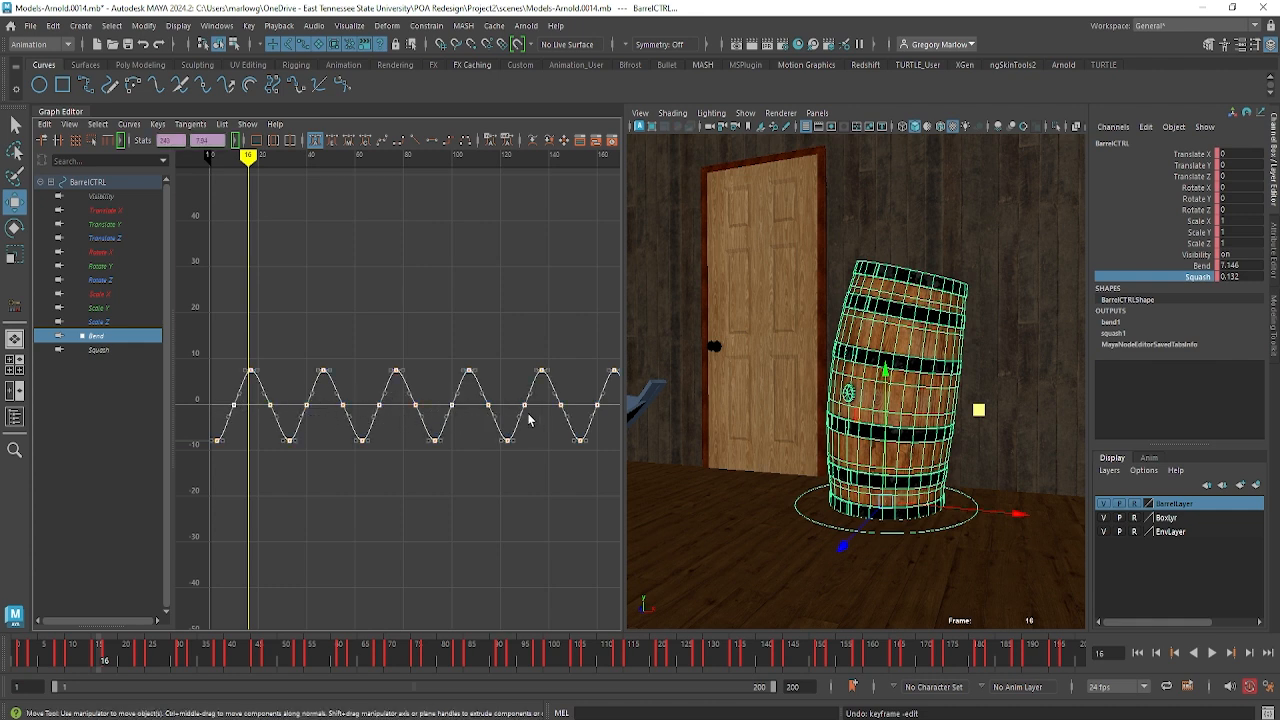
{"action": "key", "text": "ctrl+z"}
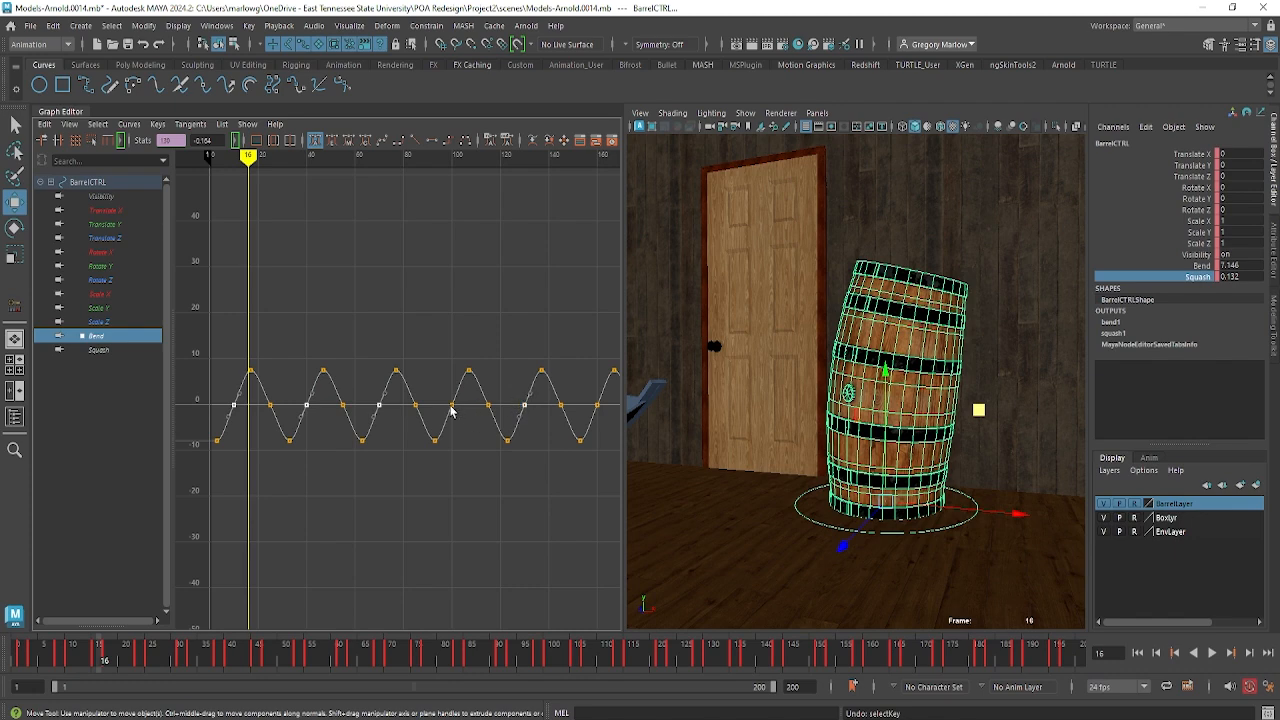
{"action": "left_click_drag", "start_coordinate": [445, 398], "coordinate": [460, 428], "text": "shift"}
{"action": "middle_click_drag", "start_coordinate": [604, 432], "coordinate": [371, 457], "text": "alt"}
{"action": "left_click_drag", "start_coordinate": [434, 402], "coordinate": [453, 430], "text": "shift"}
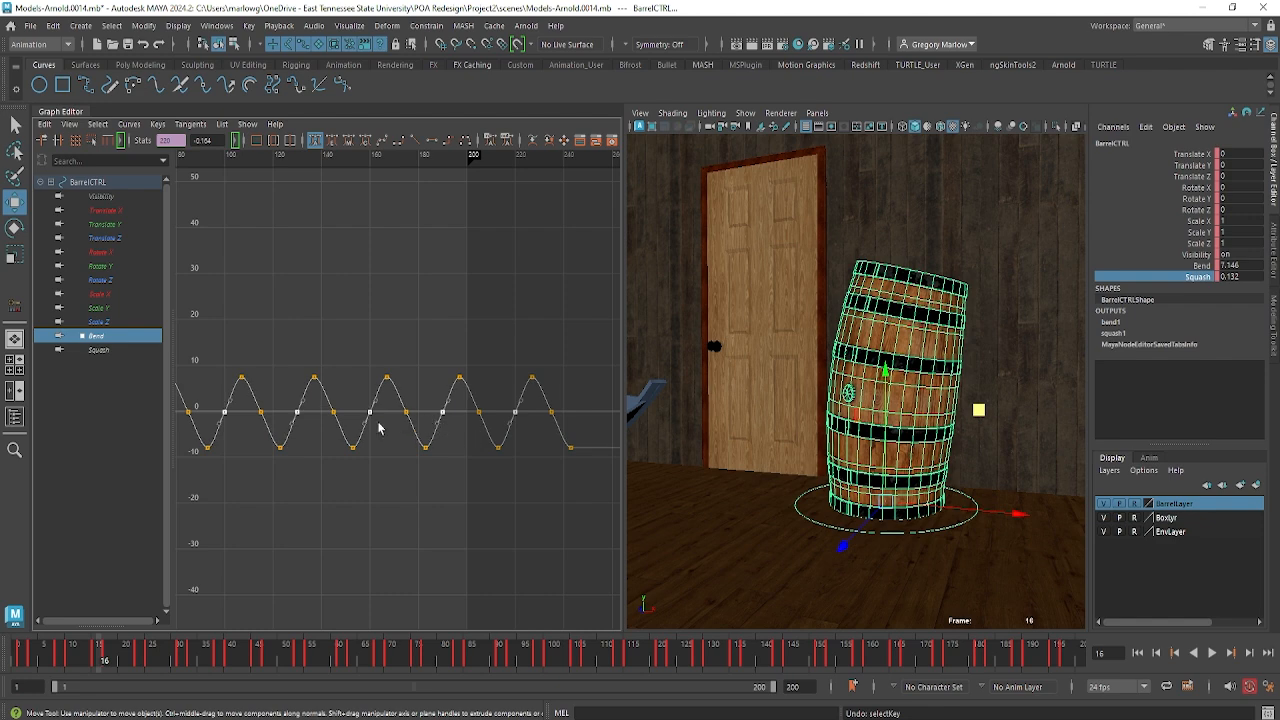
{"action": "middle_click_drag", "start_coordinate": [374, 423], "coordinate": [572, 447], "text": "alt"}
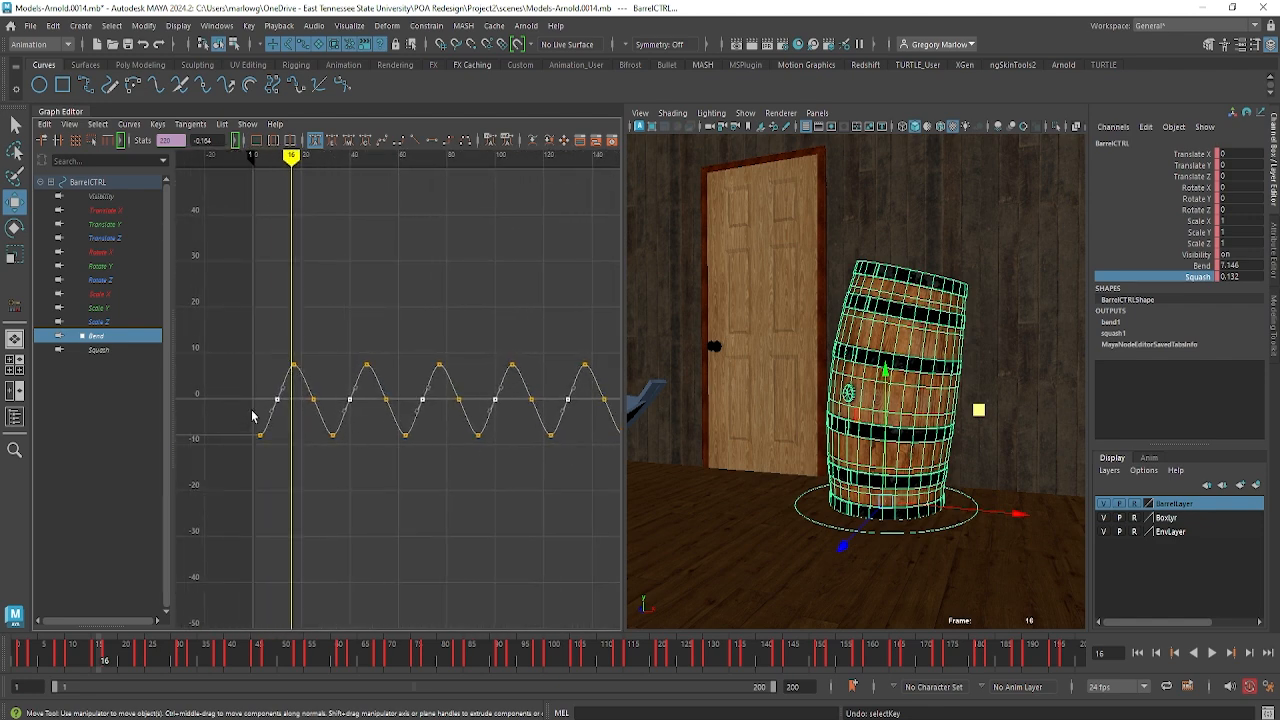
Isolate the incoming tangent handles of the rising Bend zero crossings and lower them by about 3.8 to steepen those crossings
{"action": "left_click_drag", "start_coordinate": [277, 420], "coordinate": [596, 430]}
{"action": "middle_click_drag", "start_coordinate": [596, 438], "coordinate": [335, 482], "text": "alt"}
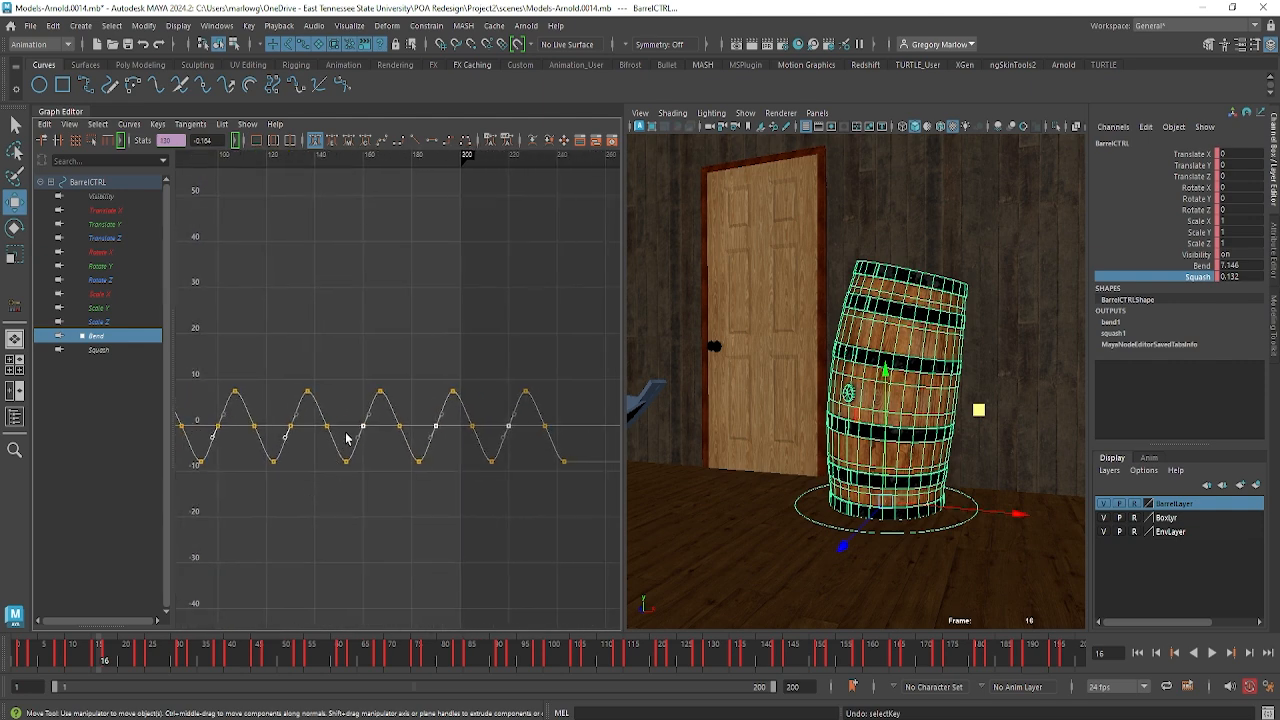
{"action": "left_click_drag", "start_coordinate": [346, 434], "coordinate": [516, 448], "text": "shift"}
{"action": "middle_click_drag", "start_coordinate": [355, 438], "coordinate": [358, 456]}
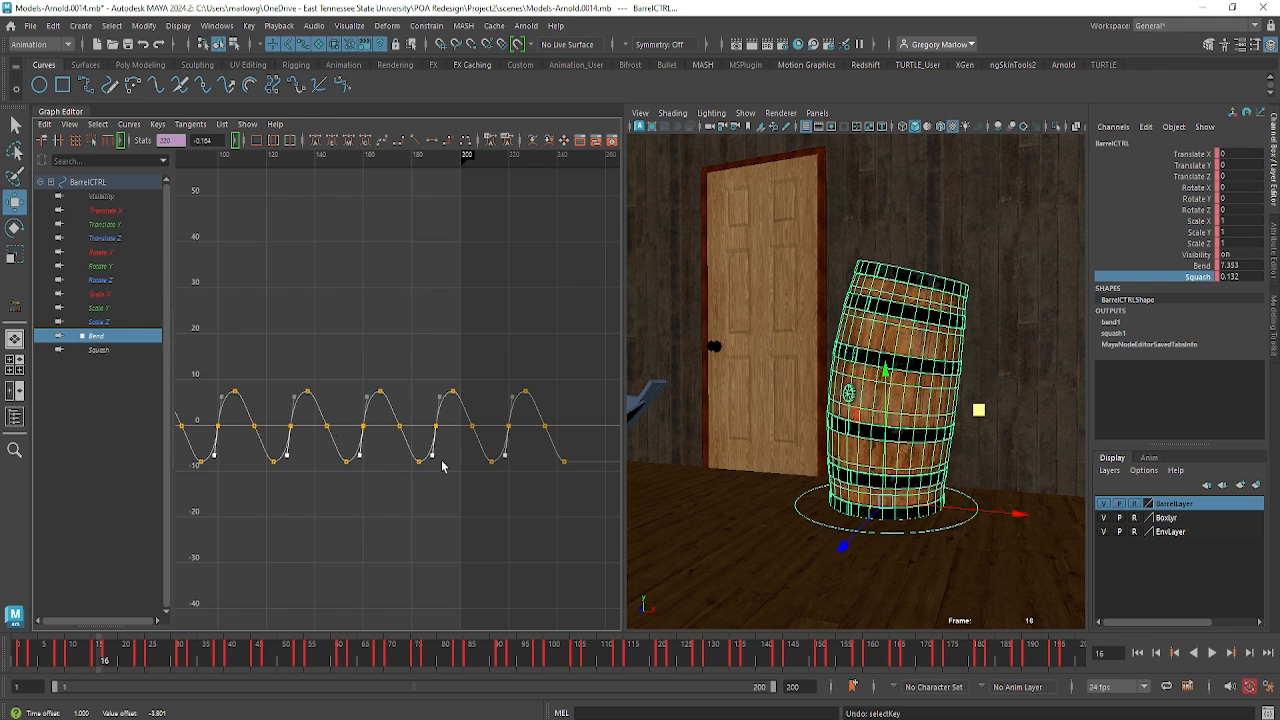
Select the Bend keys at the falling zero crossings along the whole curve
{"action": "left_click_drag", "start_coordinate": [564, 414], "coordinate": [289, 437]}
{"action": "middle_click_drag", "start_coordinate": [249, 443], "coordinate": [379, 458], "text": "alt"}
{"action": "left_click_drag", "start_coordinate": [352, 425], "coordinate": [318, 438], "text": "shift"}
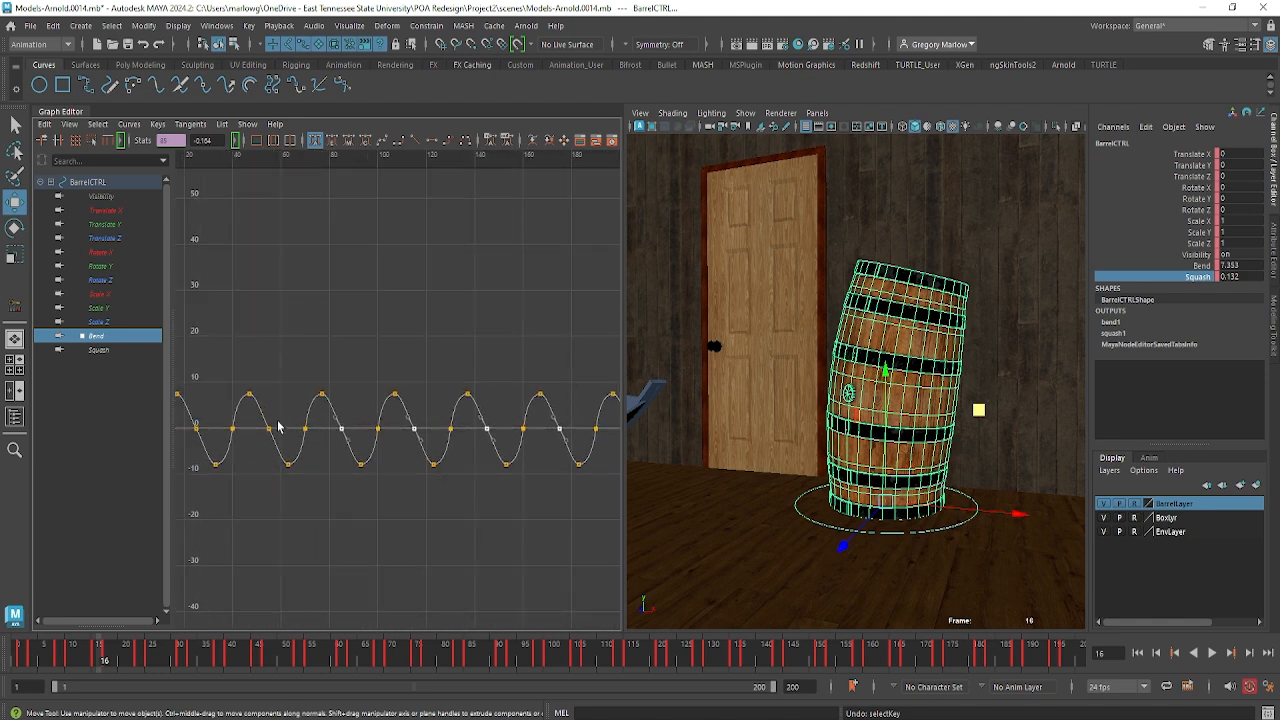
{"action": "middle_click_drag", "start_coordinate": [265, 458], "coordinate": [215, 498], "text": "alt"}
{"action": "left_click", "coordinate": [364, 438], "text": "shift"}
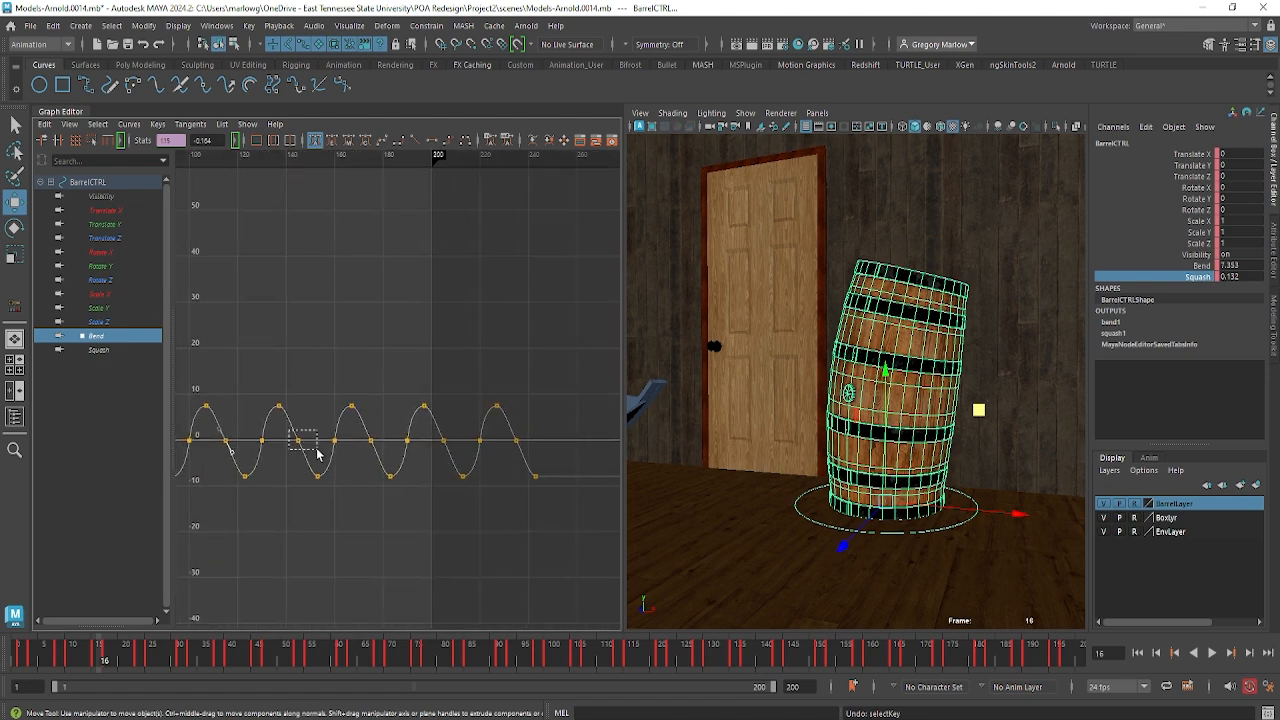
Isolate one tangent handle on each falling Bend zero crossing and lower the handles by about 2.3 to steepen the descents
{"action": "left_click_drag", "start_coordinate": [317, 453], "coordinate": [320, 444]}
{"action": "left_click_drag", "start_coordinate": [433, 432], "coordinate": [459, 455], "text": "shift"}
{"action": "left_click", "coordinate": [508, 434], "text": "shift"}
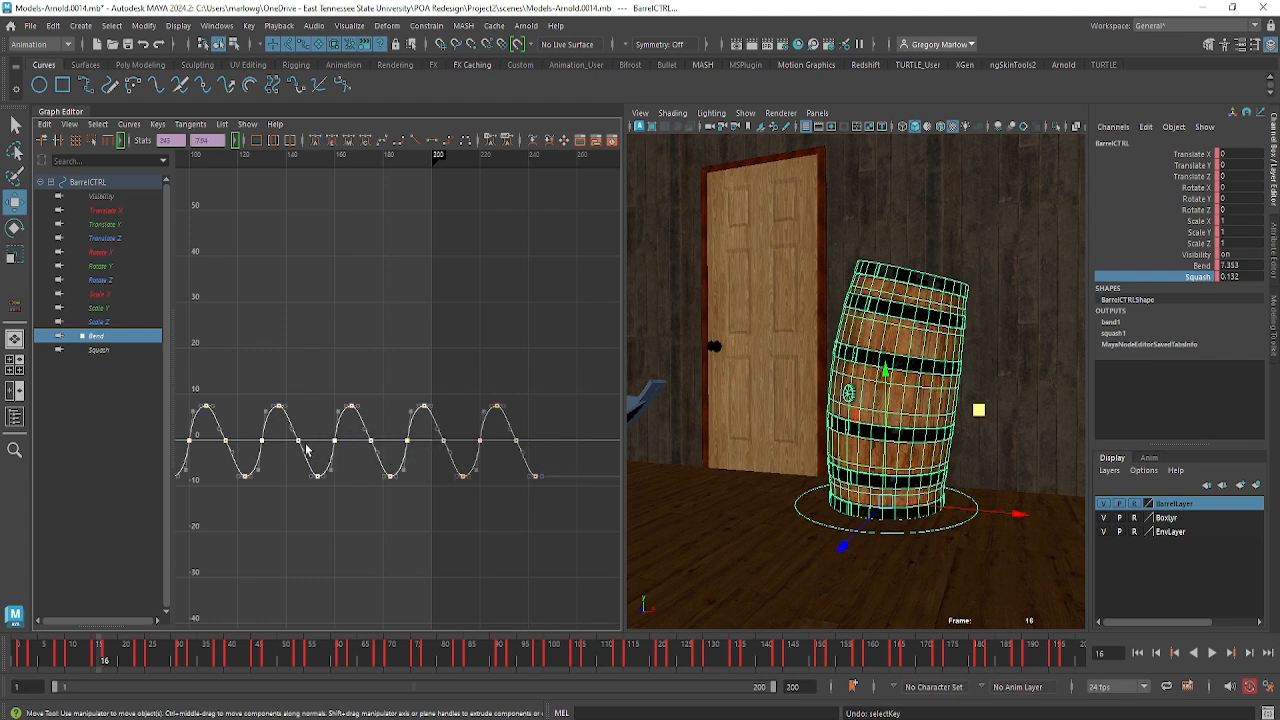
{"action": "key", "text": "ctrl+z"}
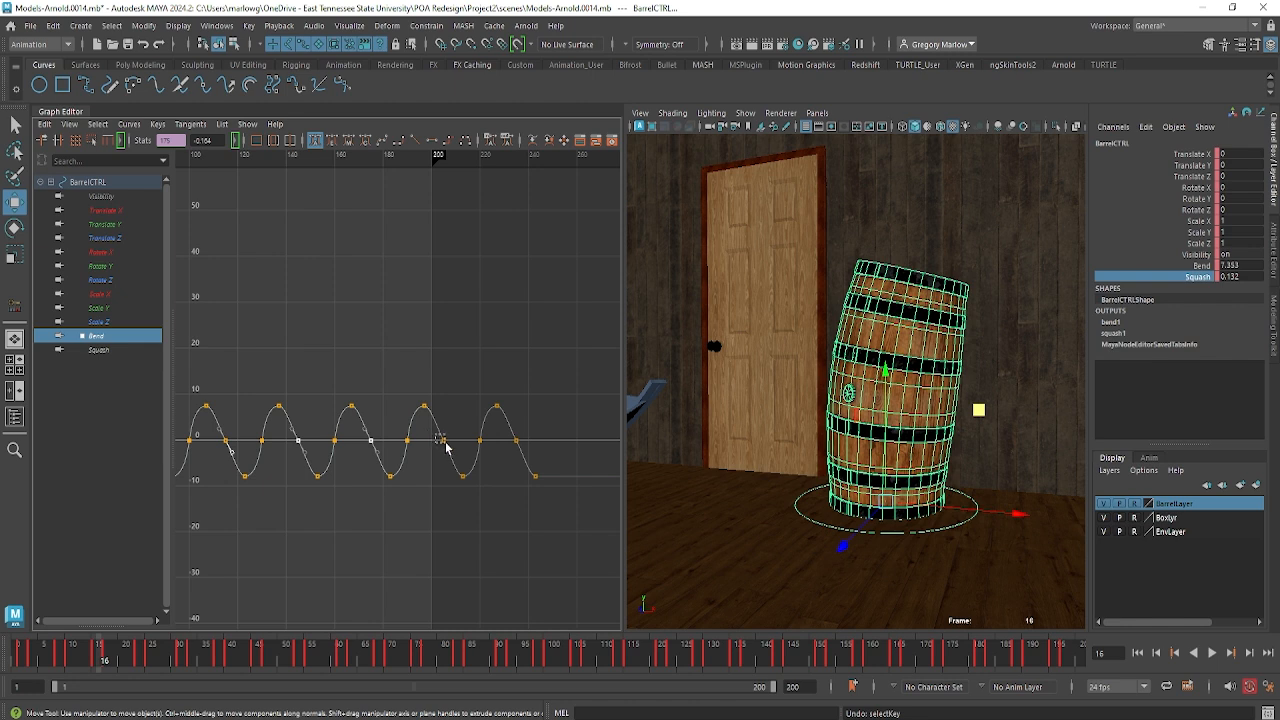
{"action": "left_click_drag", "start_coordinate": [525, 453], "coordinate": [525, 453], "text": "shift"}
{"action": "left_click_drag", "start_coordinate": [289, 445], "coordinate": [535, 460], "text": "shift"}
{"action": "middle_click_drag", "start_coordinate": [306, 457], "coordinate": [300, 463]}
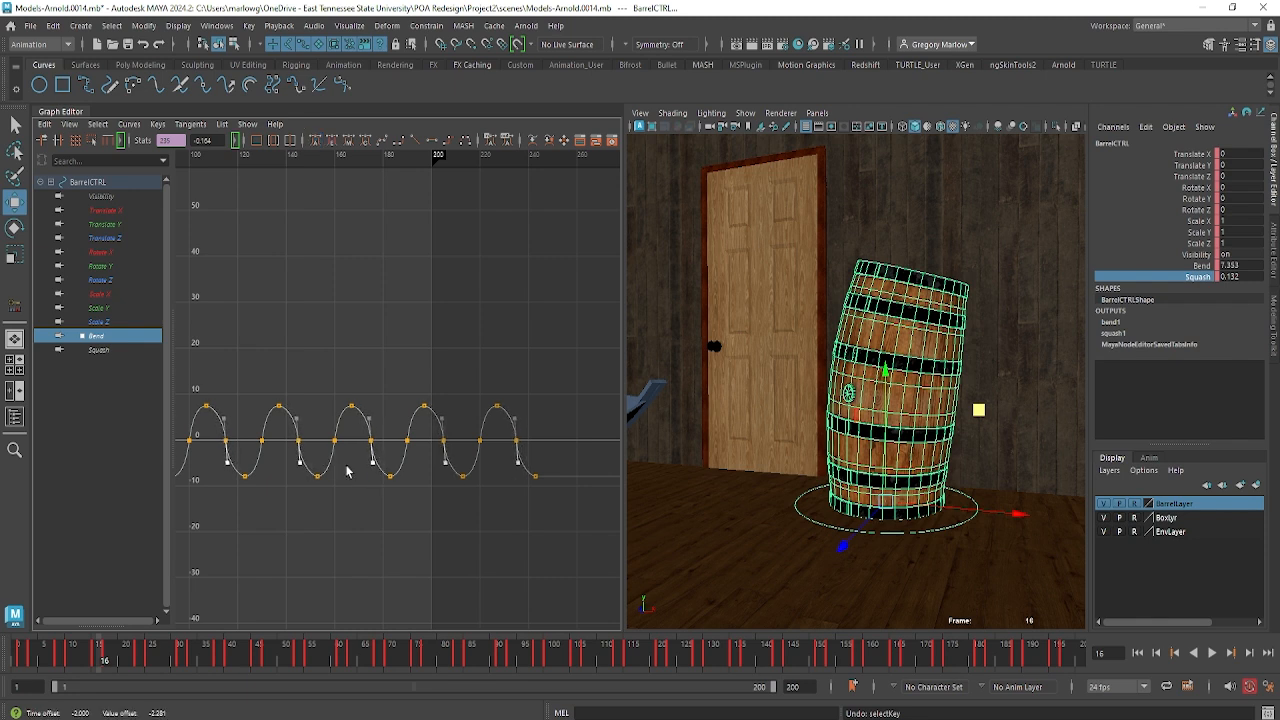
Play the animation, deselect the barrel control, and examine the barrel's motion from a wide view of the ship deck
{"action": "key", "text": "alt+v"}
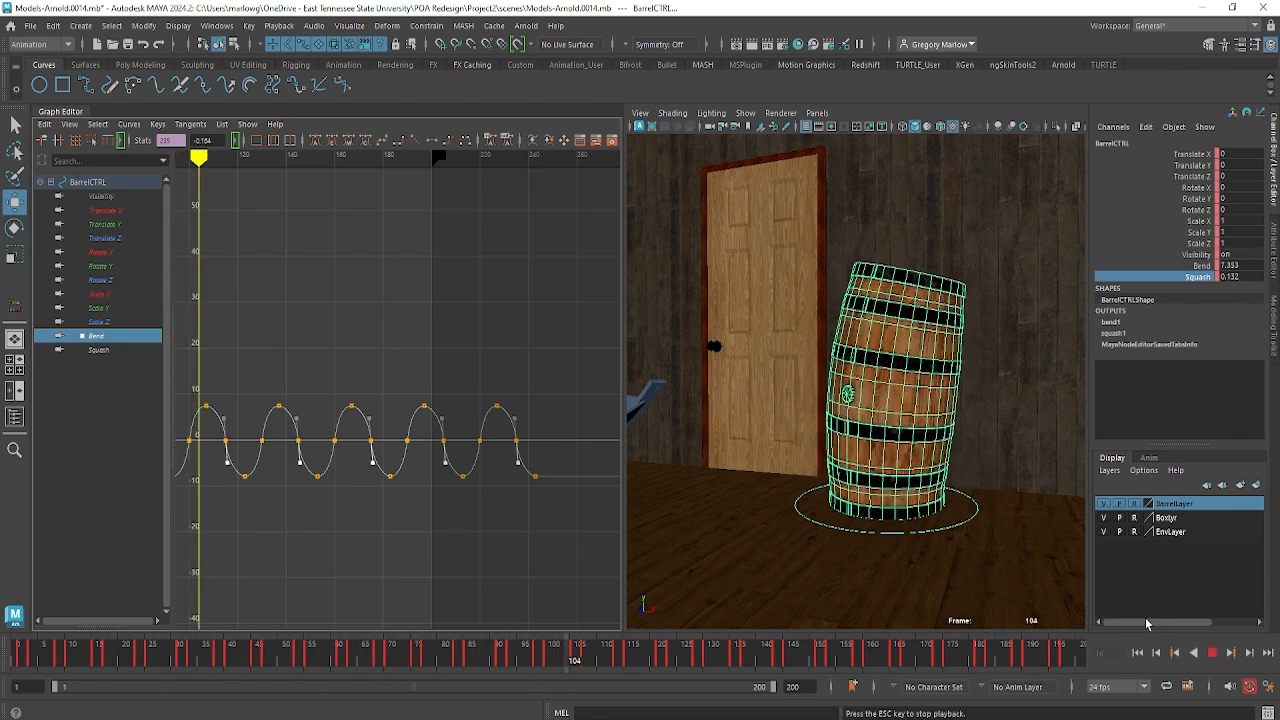
{"action": "left_click", "coordinate": [761, 541]}
{"action": "scroll", "coordinate": [731, 541], "scroll_direction": "down", "scroll_amount": 5}
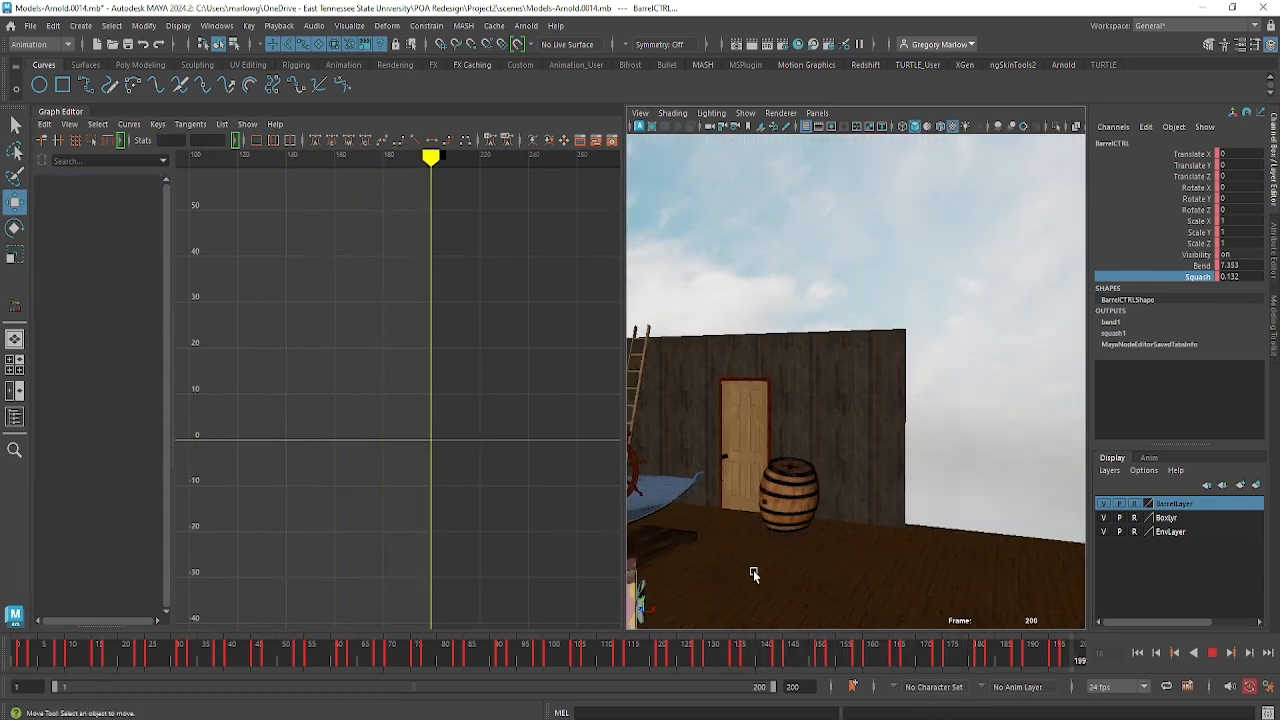
{"action": "middle_click_drag", "start_coordinate": [751, 571], "coordinate": [864, 476], "text": "alt"}
{"action": "left_click_drag", "start_coordinate": [864, 476], "coordinate": [929, 500], "text": "alt"}
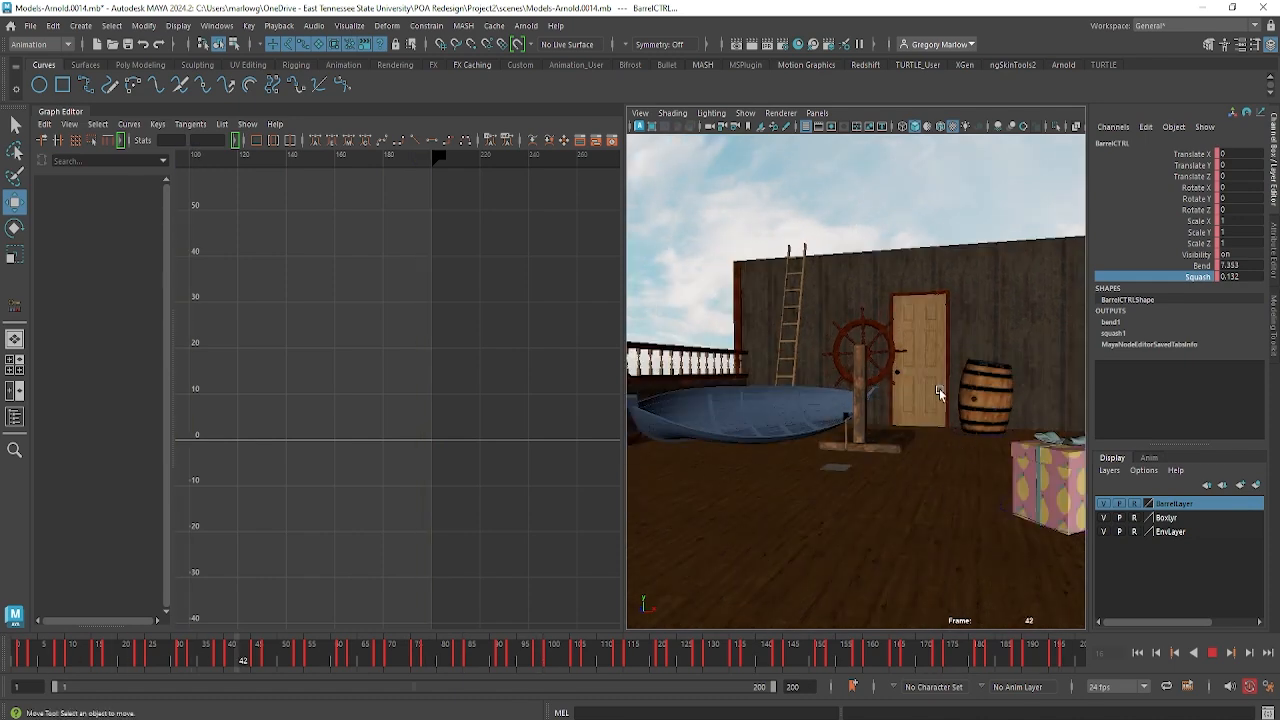